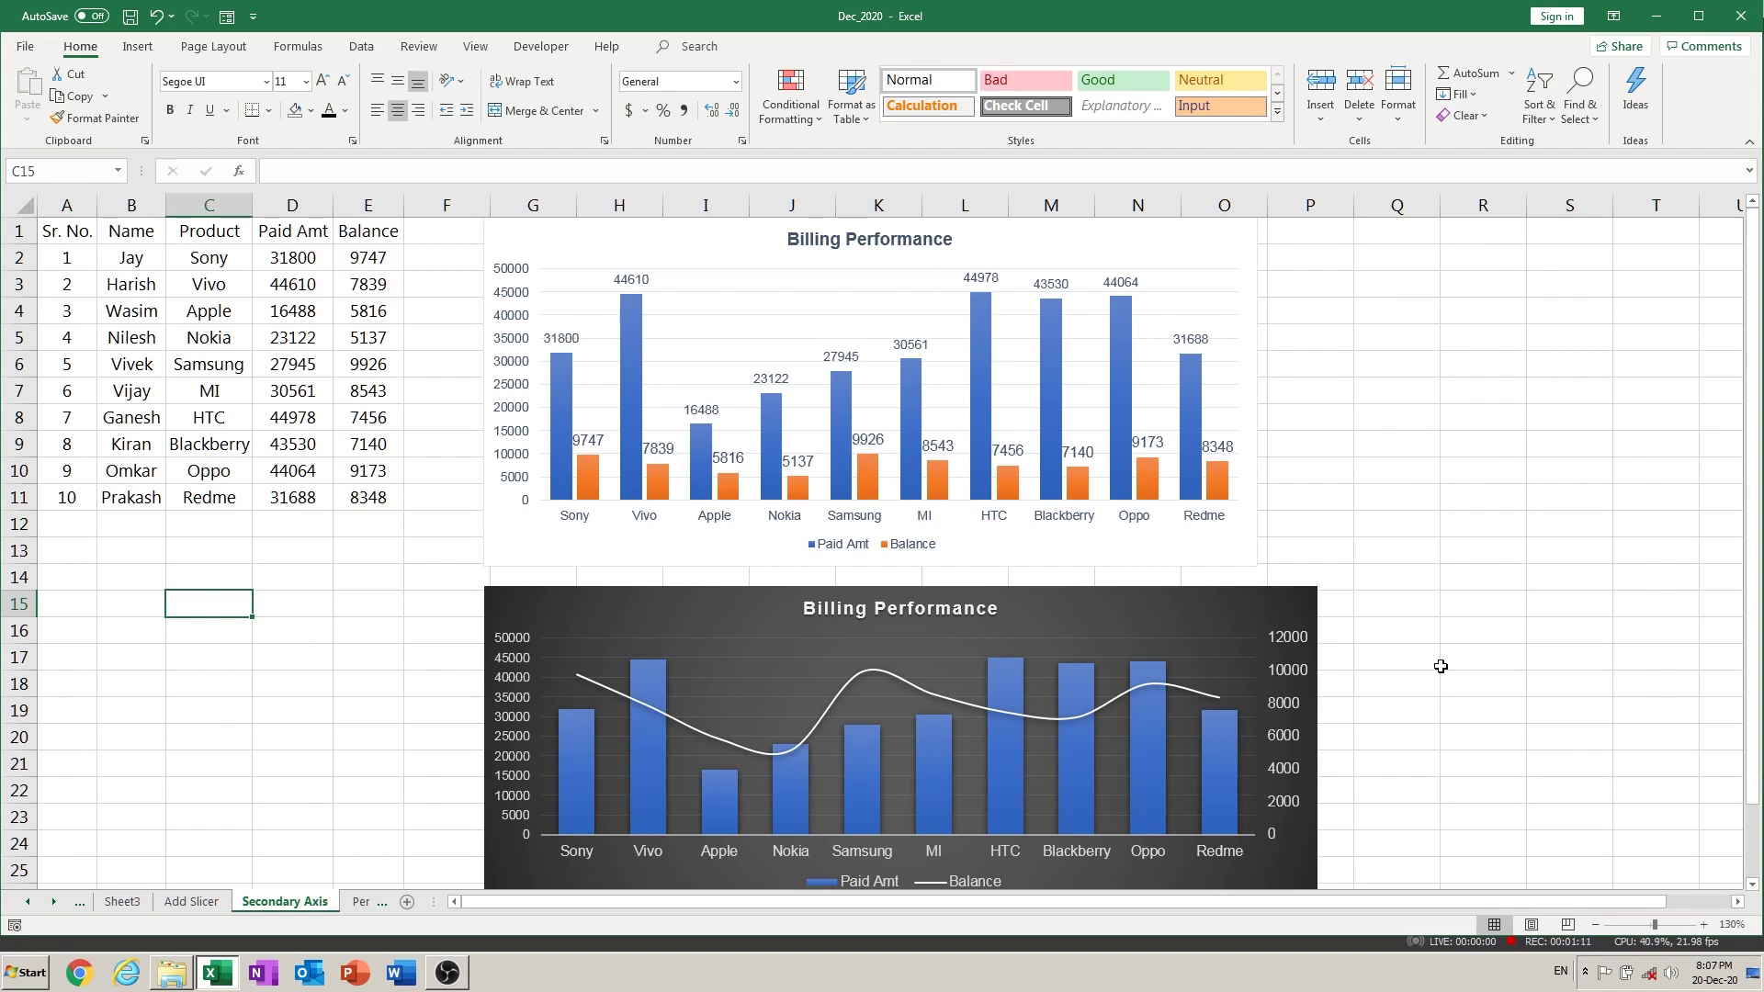
Delete the upper and lower Billing Performance charts, then select header cells A1:E1.
{"action": "left_click", "coordinate": [572, 238]}
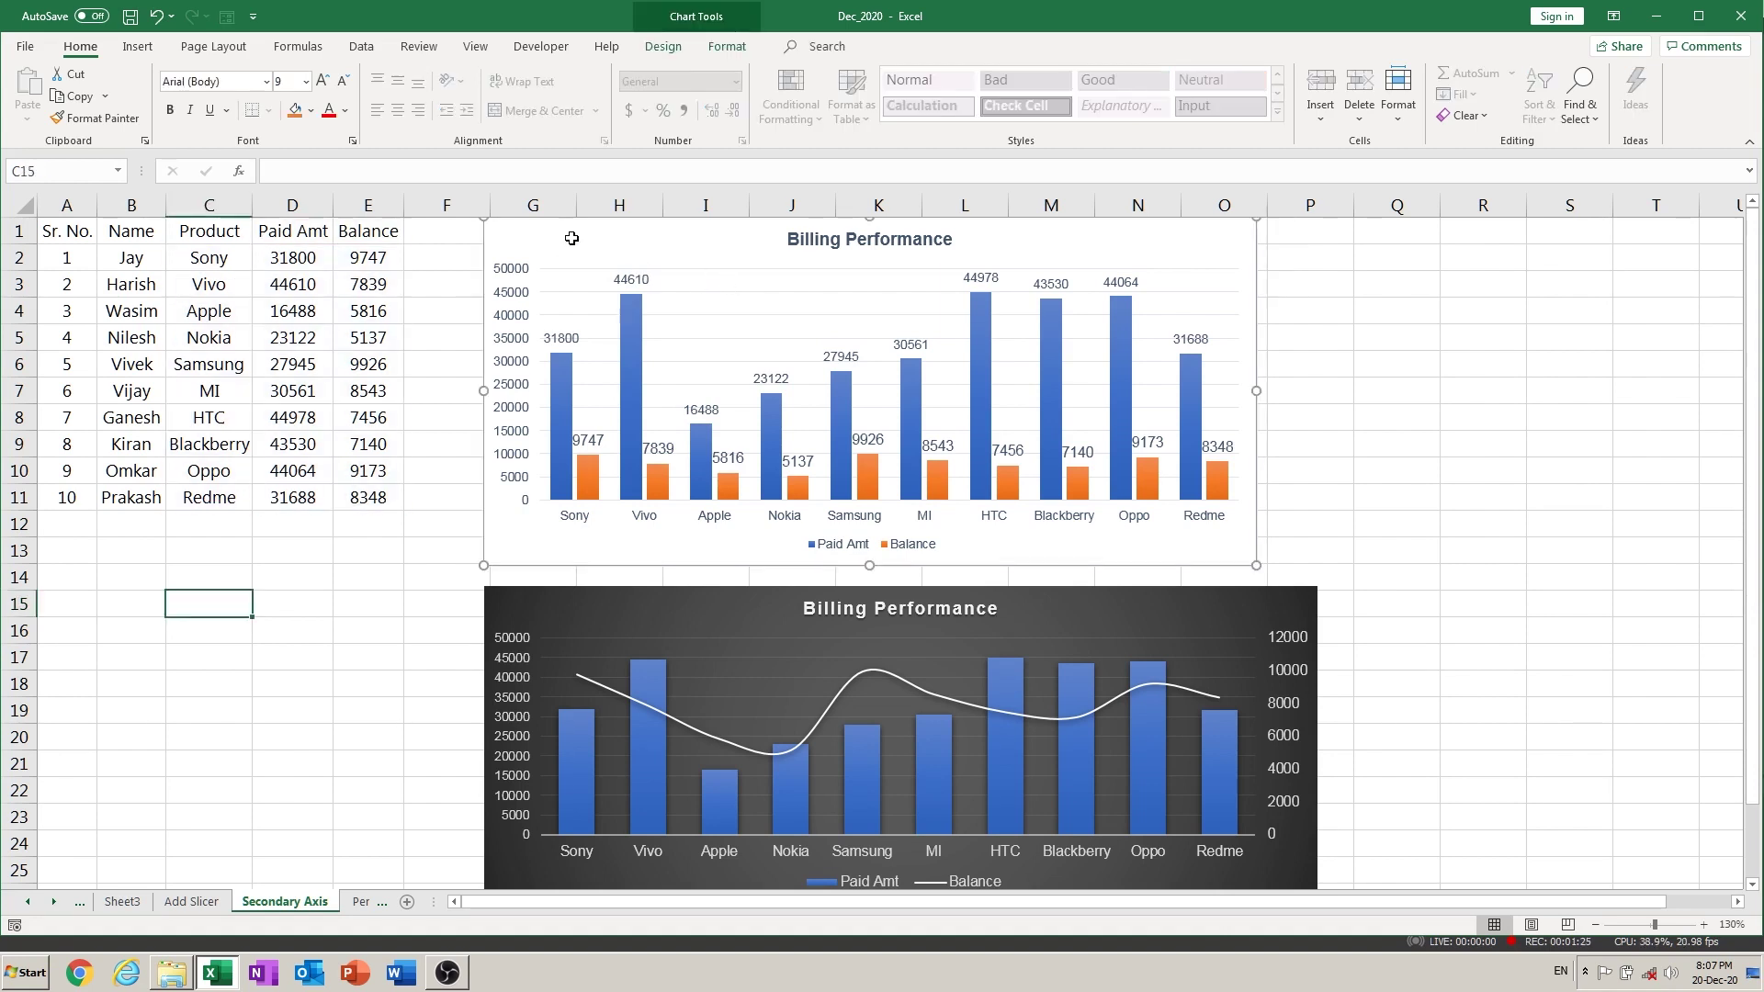
{"action": "key", "text": "Delete"}
{"action": "left_click", "coordinate": [627, 589]}
{"action": "key", "text": "Delete"}
{"action": "left_click", "coordinate": [818, 444]}
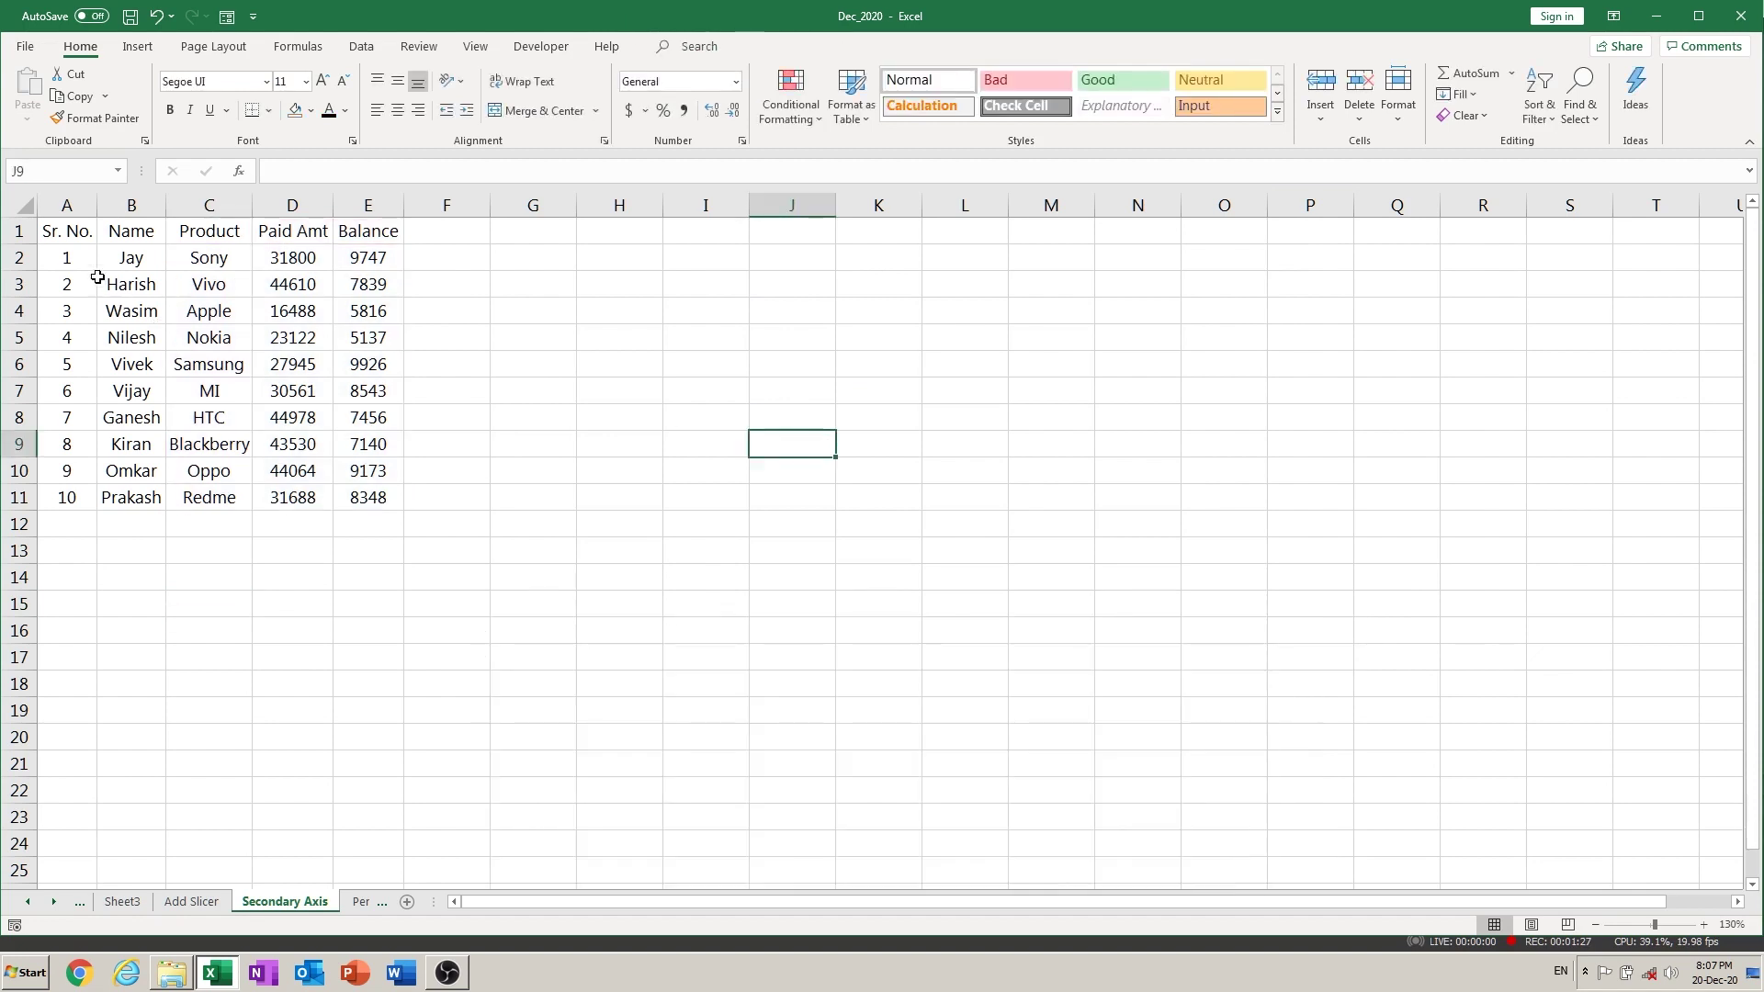
{"action": "left_click_drag", "start_coordinate": [66, 230], "coordinate": [368, 231]}
Fill header row A1:E1 yellow and make it bold.
{"action": "left_click", "coordinate": [311, 111]}
{"action": "left_click", "coordinate": [343, 284]}
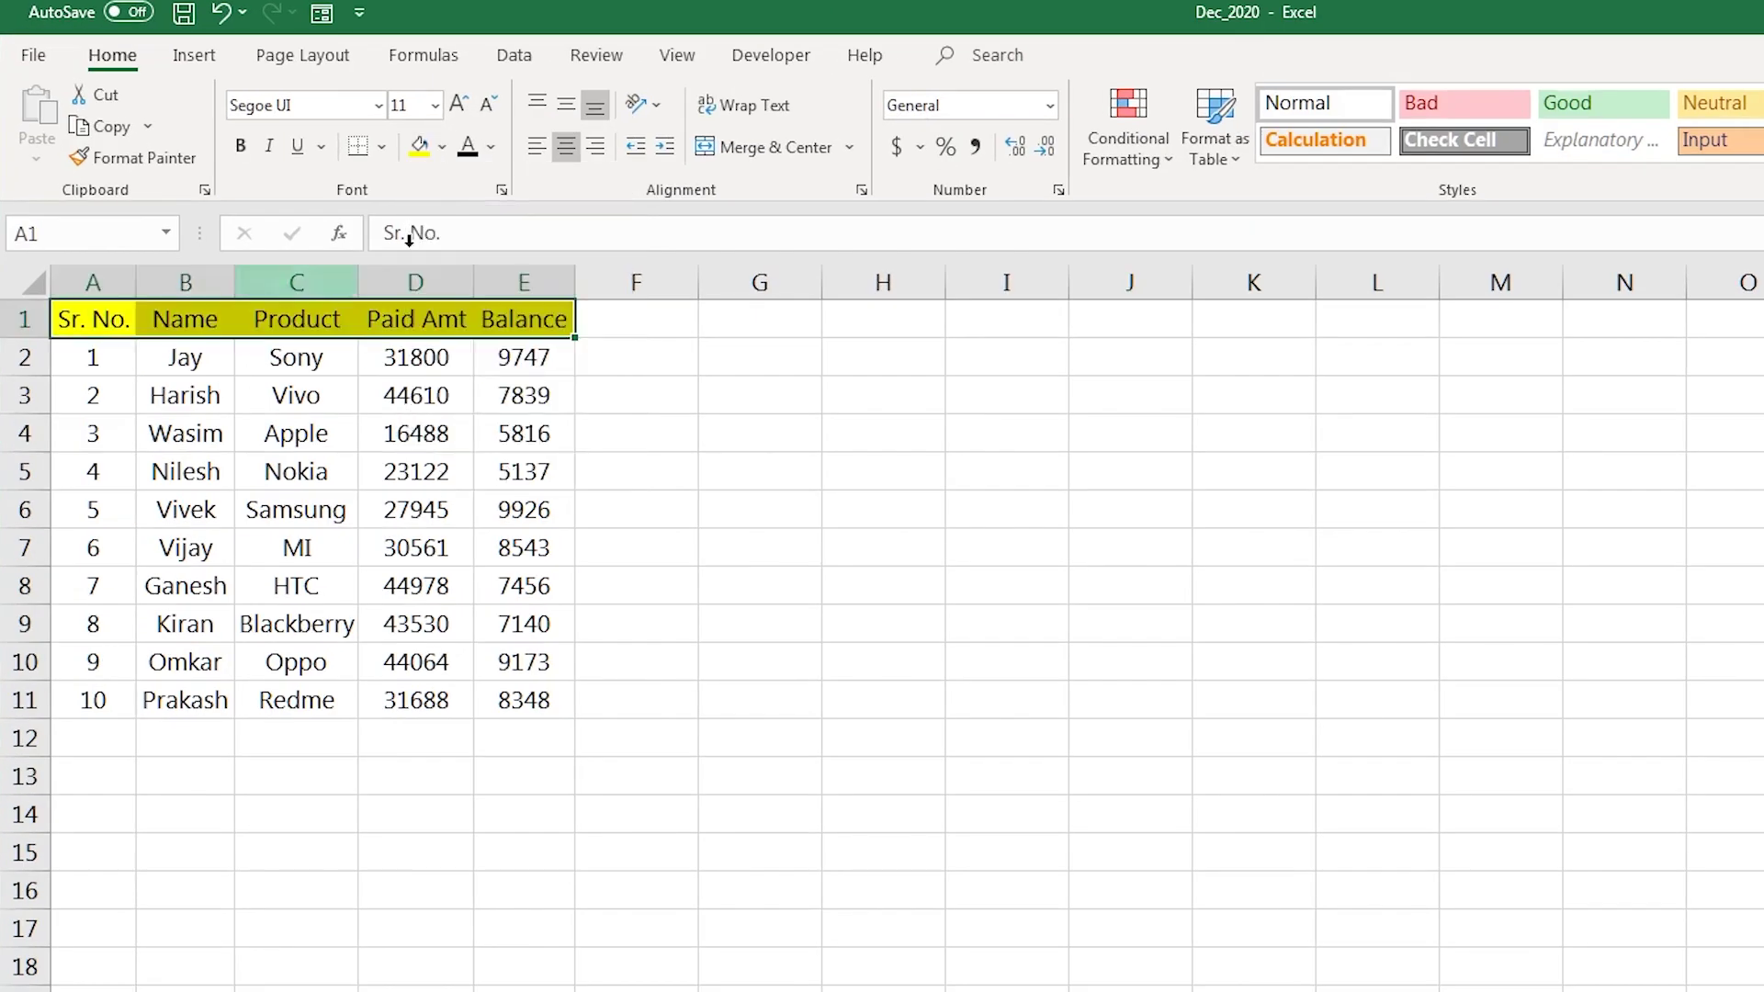
{"action": "left_click", "coordinate": [240, 147]}
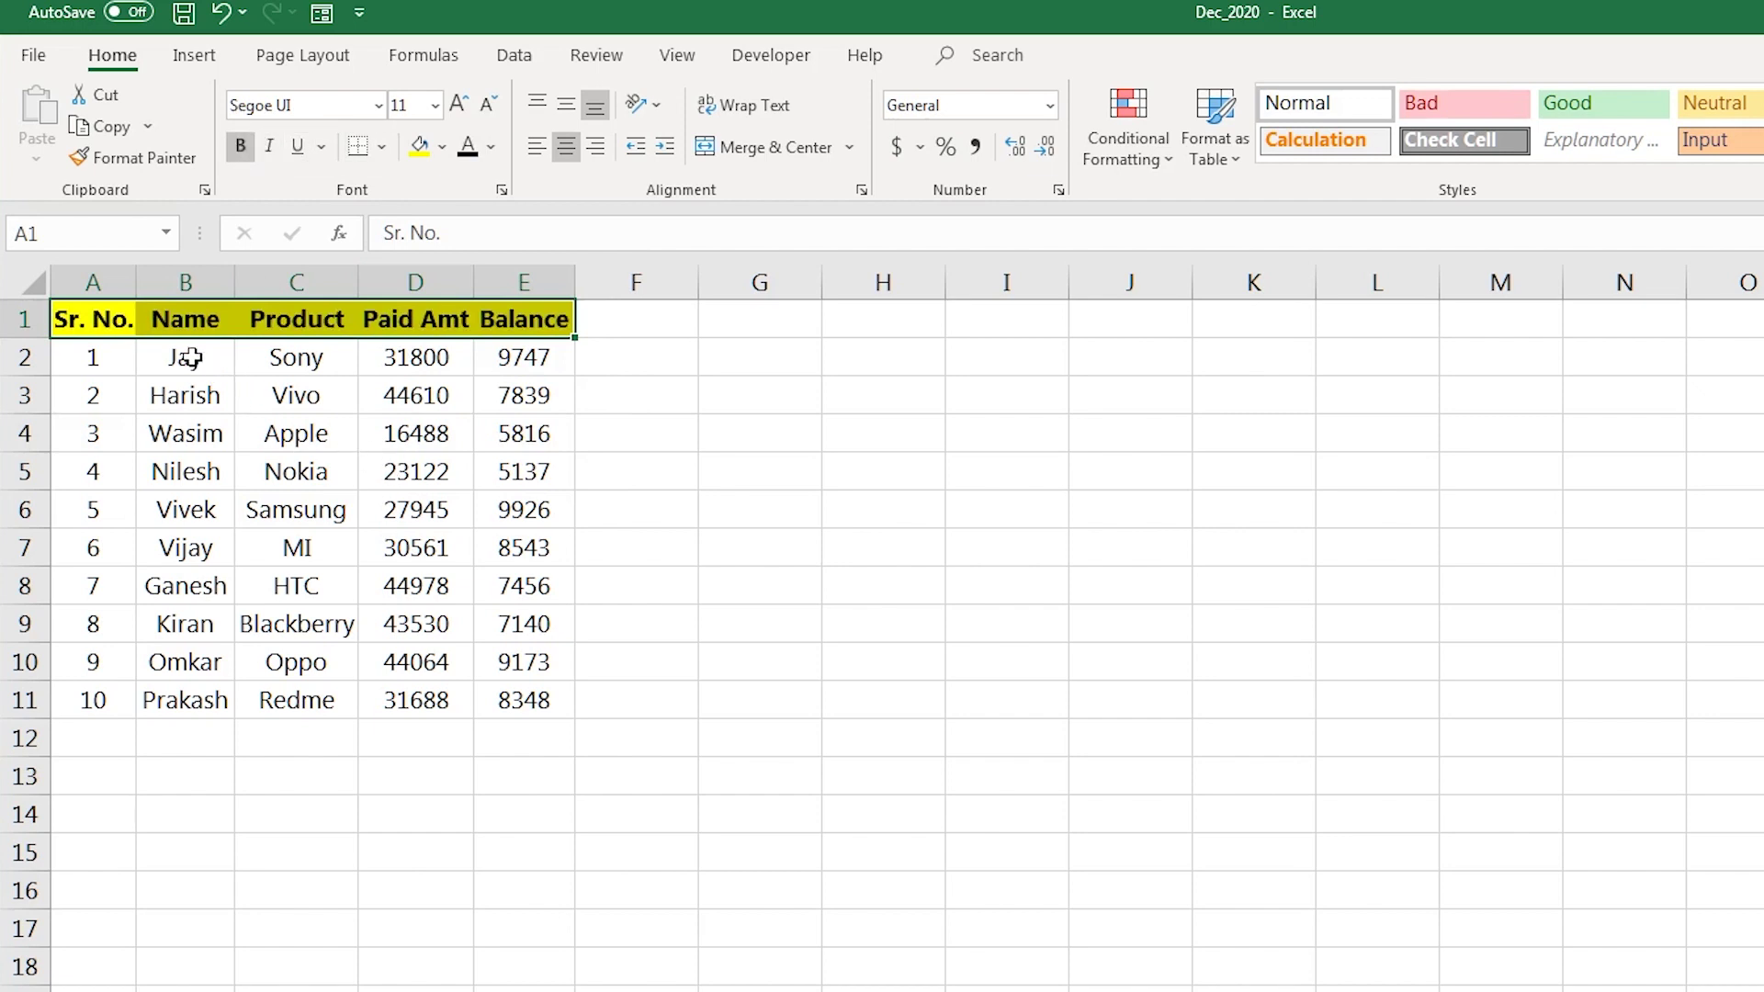
Select the name, product, Paid Amt and Balance ranges in columns B–E in turn, then deselect.
{"action": "left_click_drag", "start_coordinate": [190, 359], "coordinate": [187, 710]}
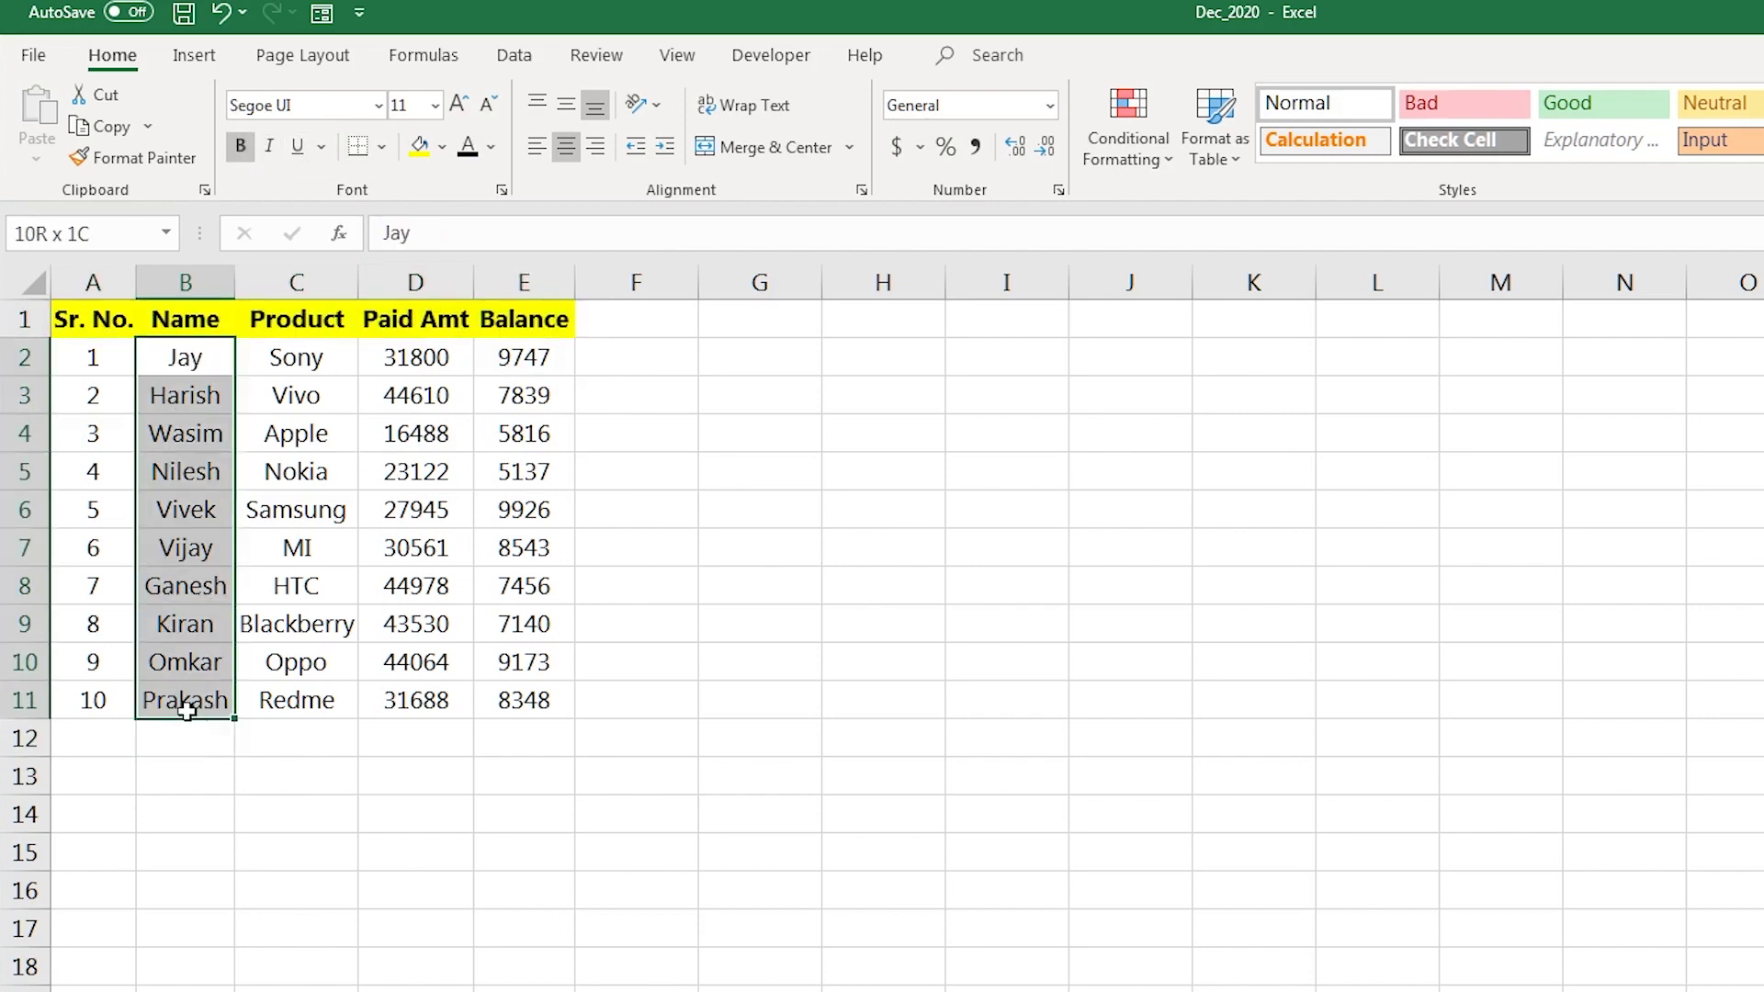
{"action": "left_click_drag", "start_coordinate": [312, 358], "coordinate": [304, 701]}
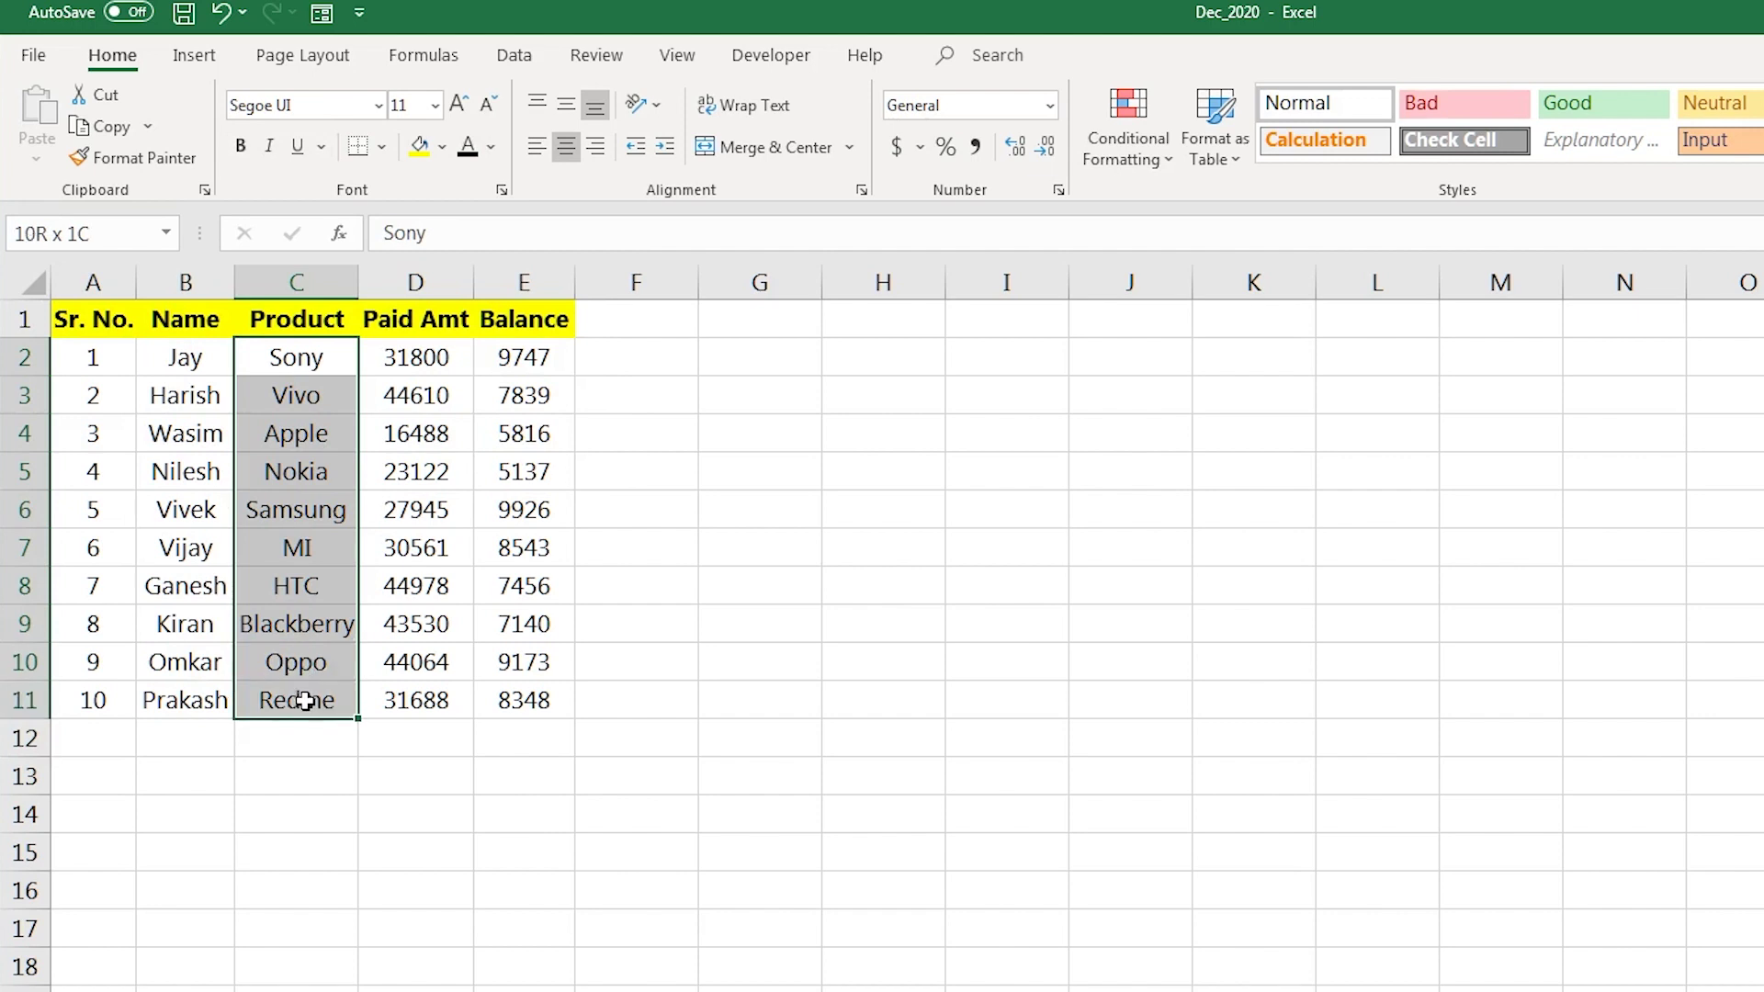
{"action": "left_click_drag", "start_coordinate": [415, 358], "coordinate": [429, 696]}
{"action": "left_click_drag", "start_coordinate": [526, 361], "coordinate": [548, 702]}
{"action": "left_click", "coordinate": [760, 632]}
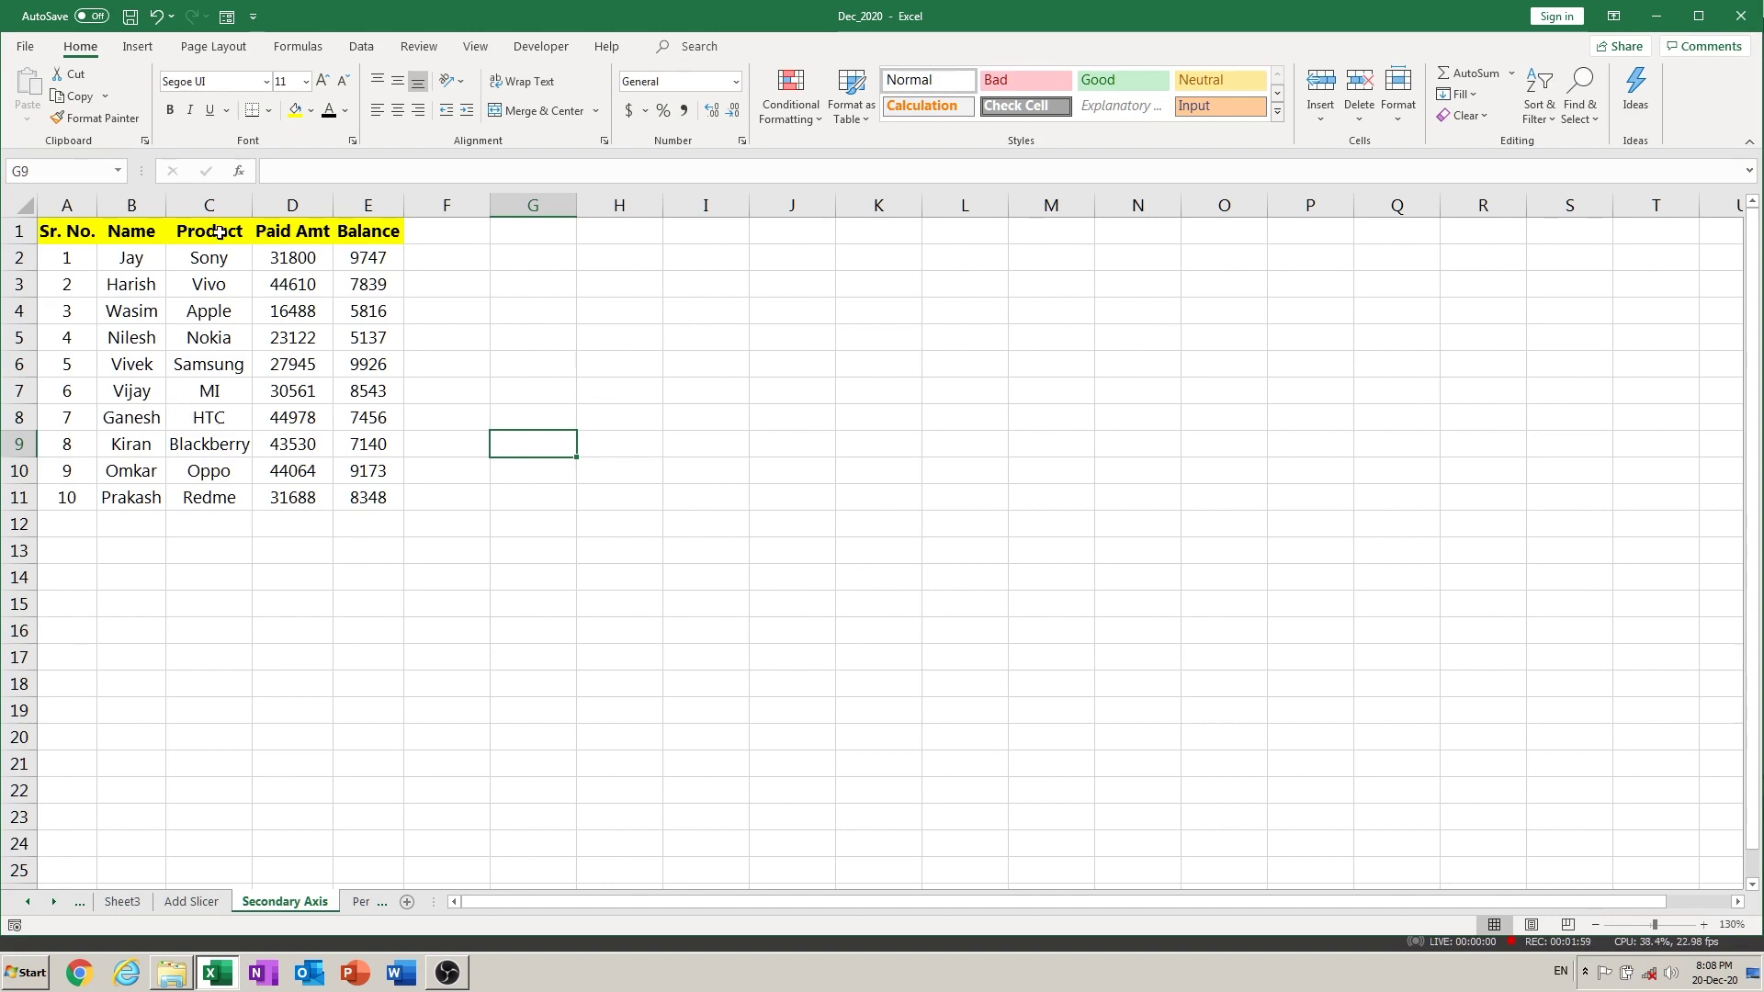
Insert a clustered column chart of Product, Paid Amt and Balance from C1:E11.
{"action": "left_click_drag", "start_coordinate": [219, 232], "coordinate": [359, 241]}
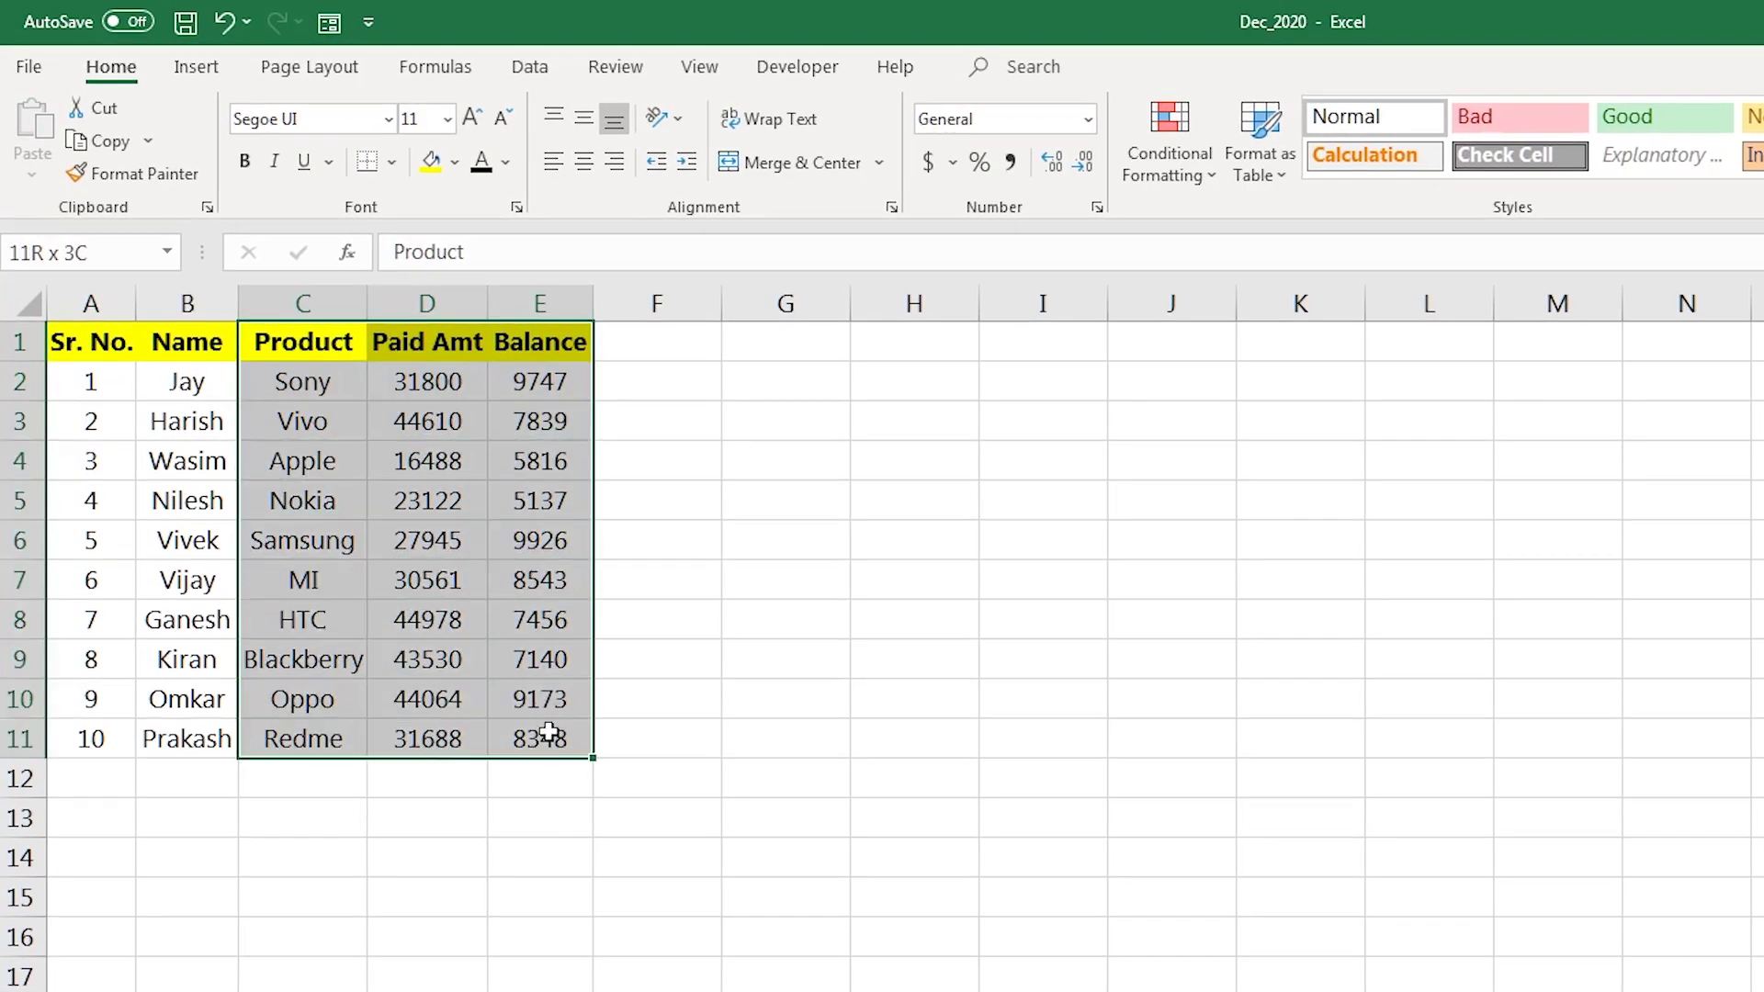
{"action": "left_click_drag", "start_coordinate": [523, 357], "coordinate": [551, 735]}
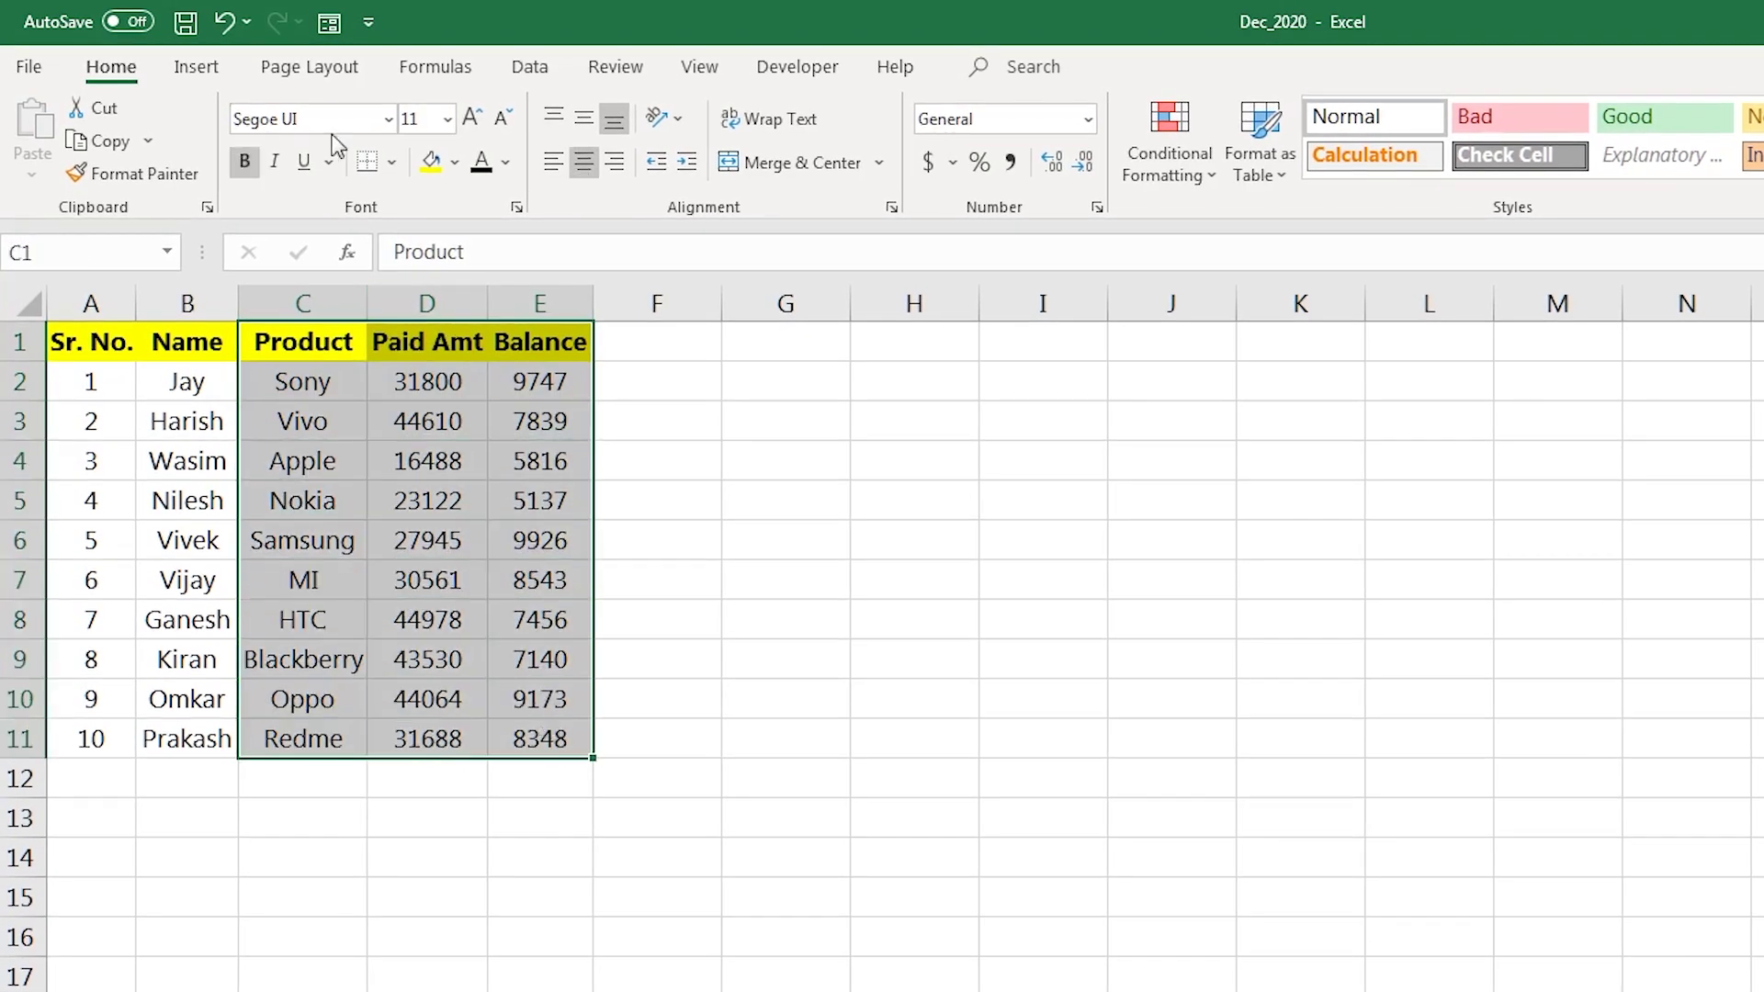
{"action": "left_click", "coordinate": [195, 77]}
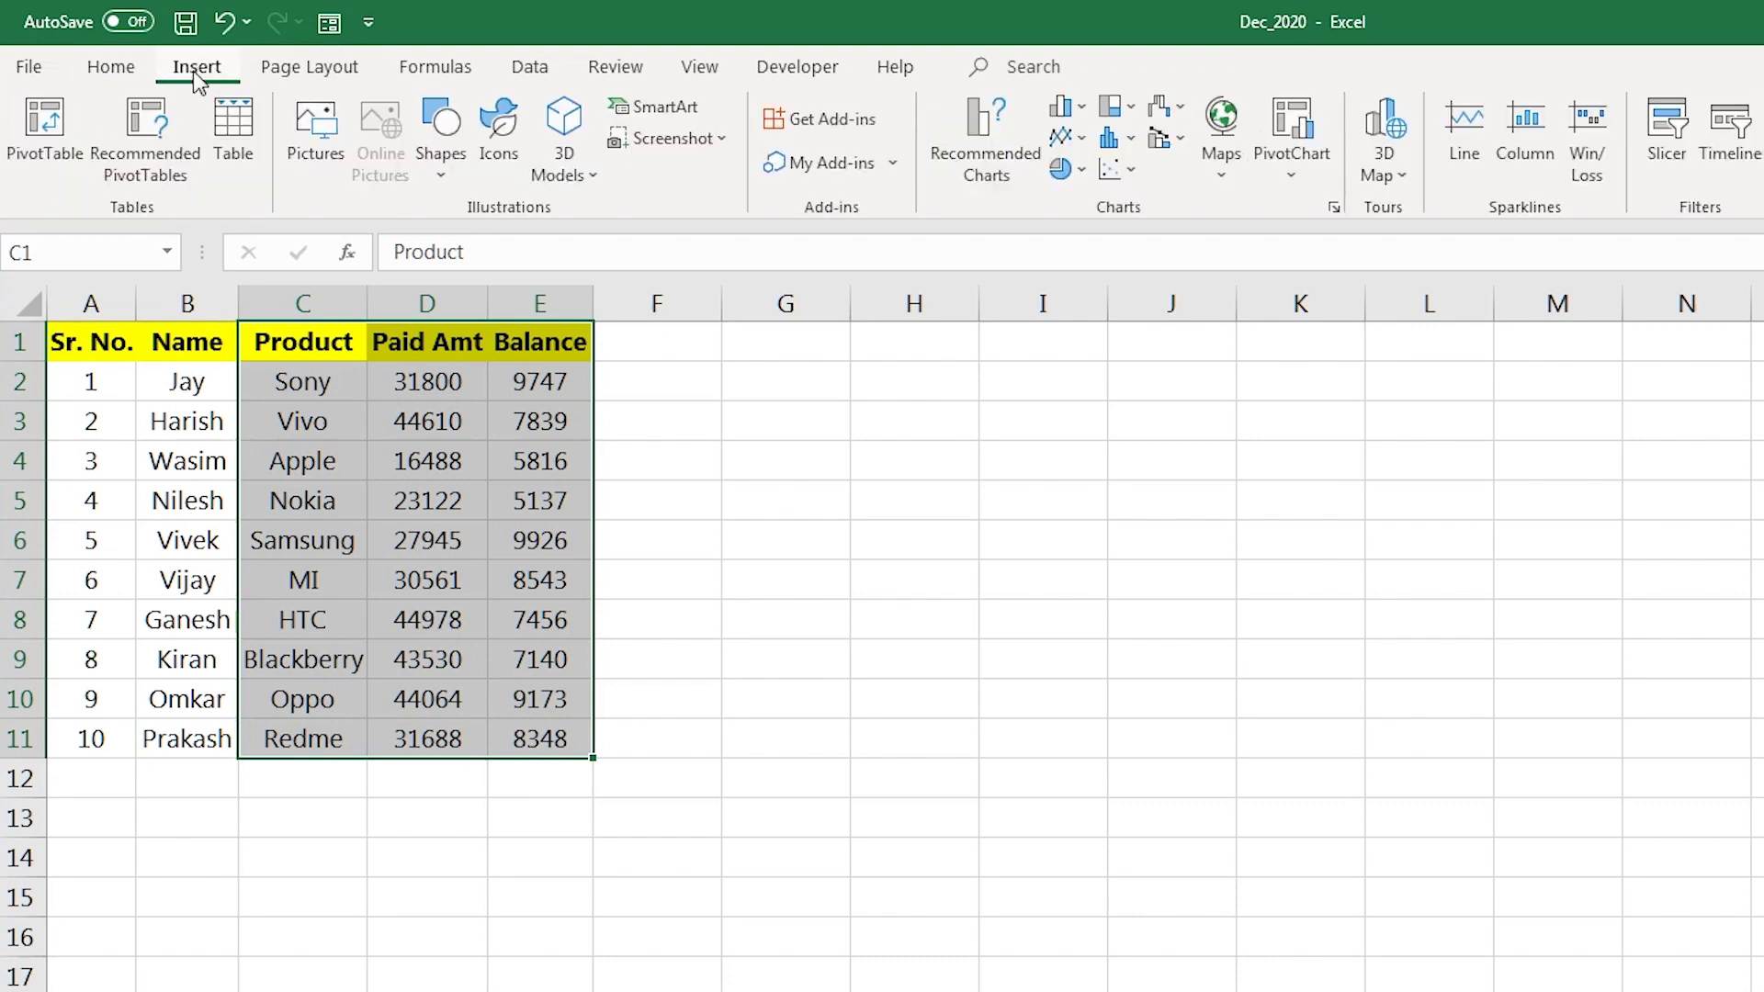
{"action": "left_click", "coordinate": [990, 169]}
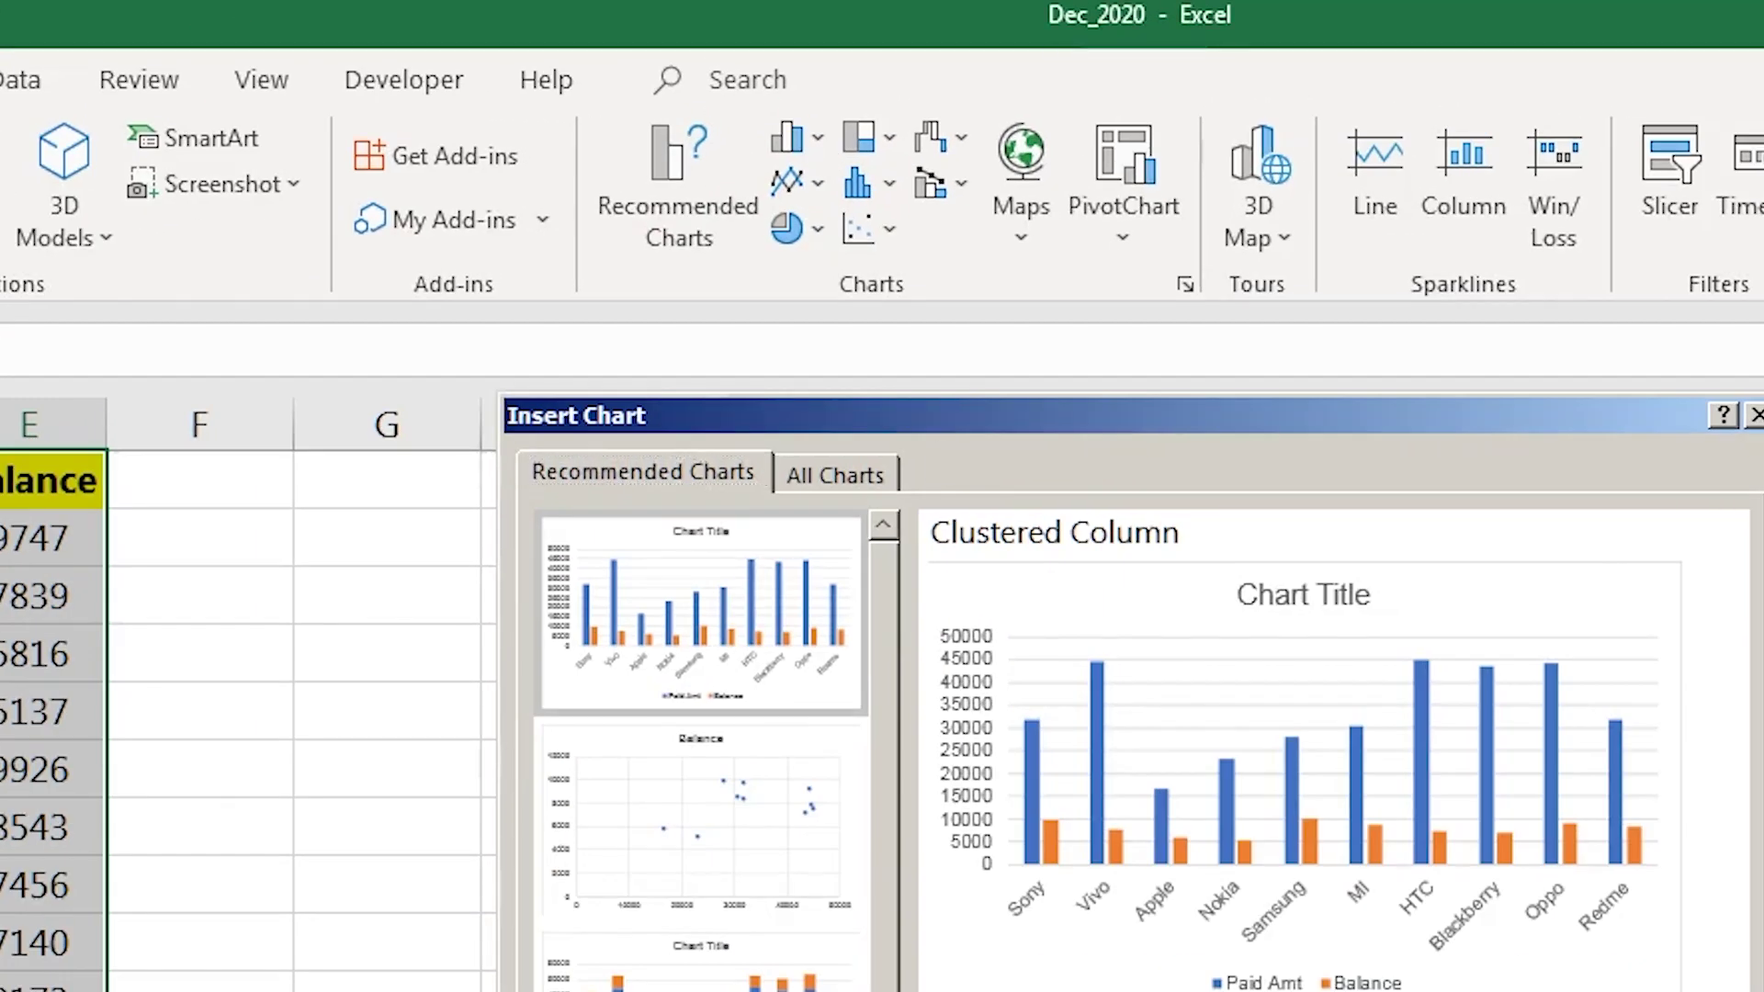
{"action": "key", "text": "Escape"}
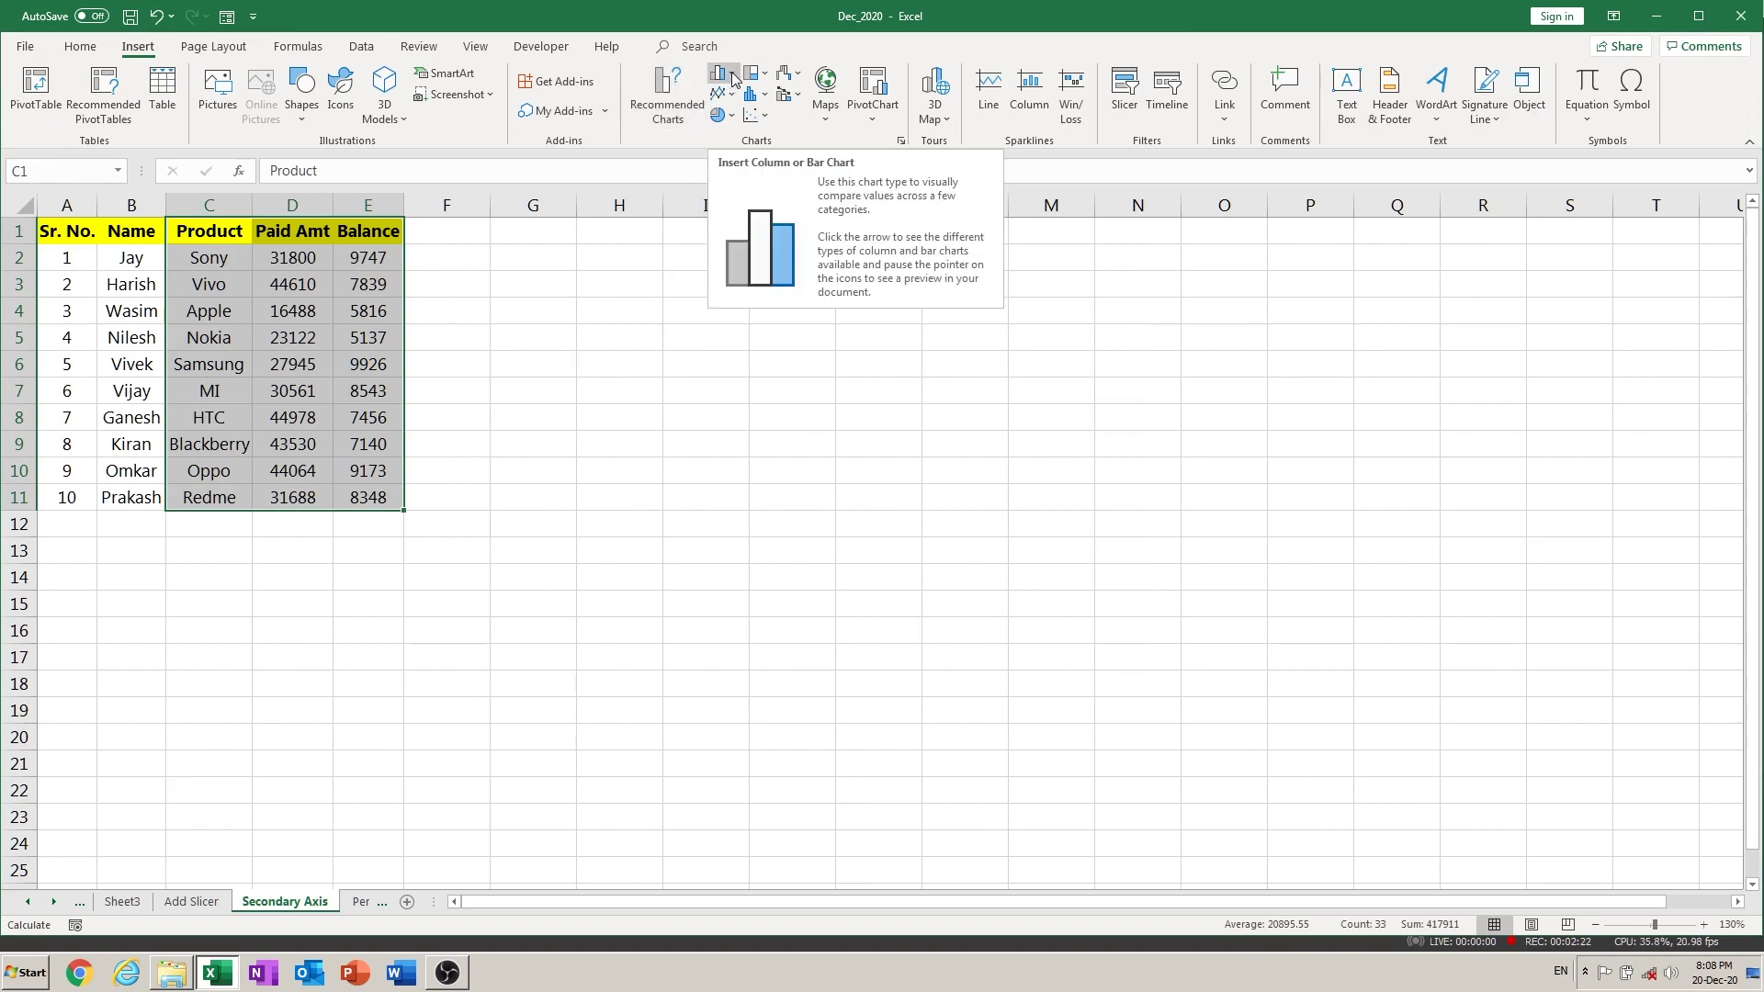
{"action": "left_click", "coordinate": [734, 80]}
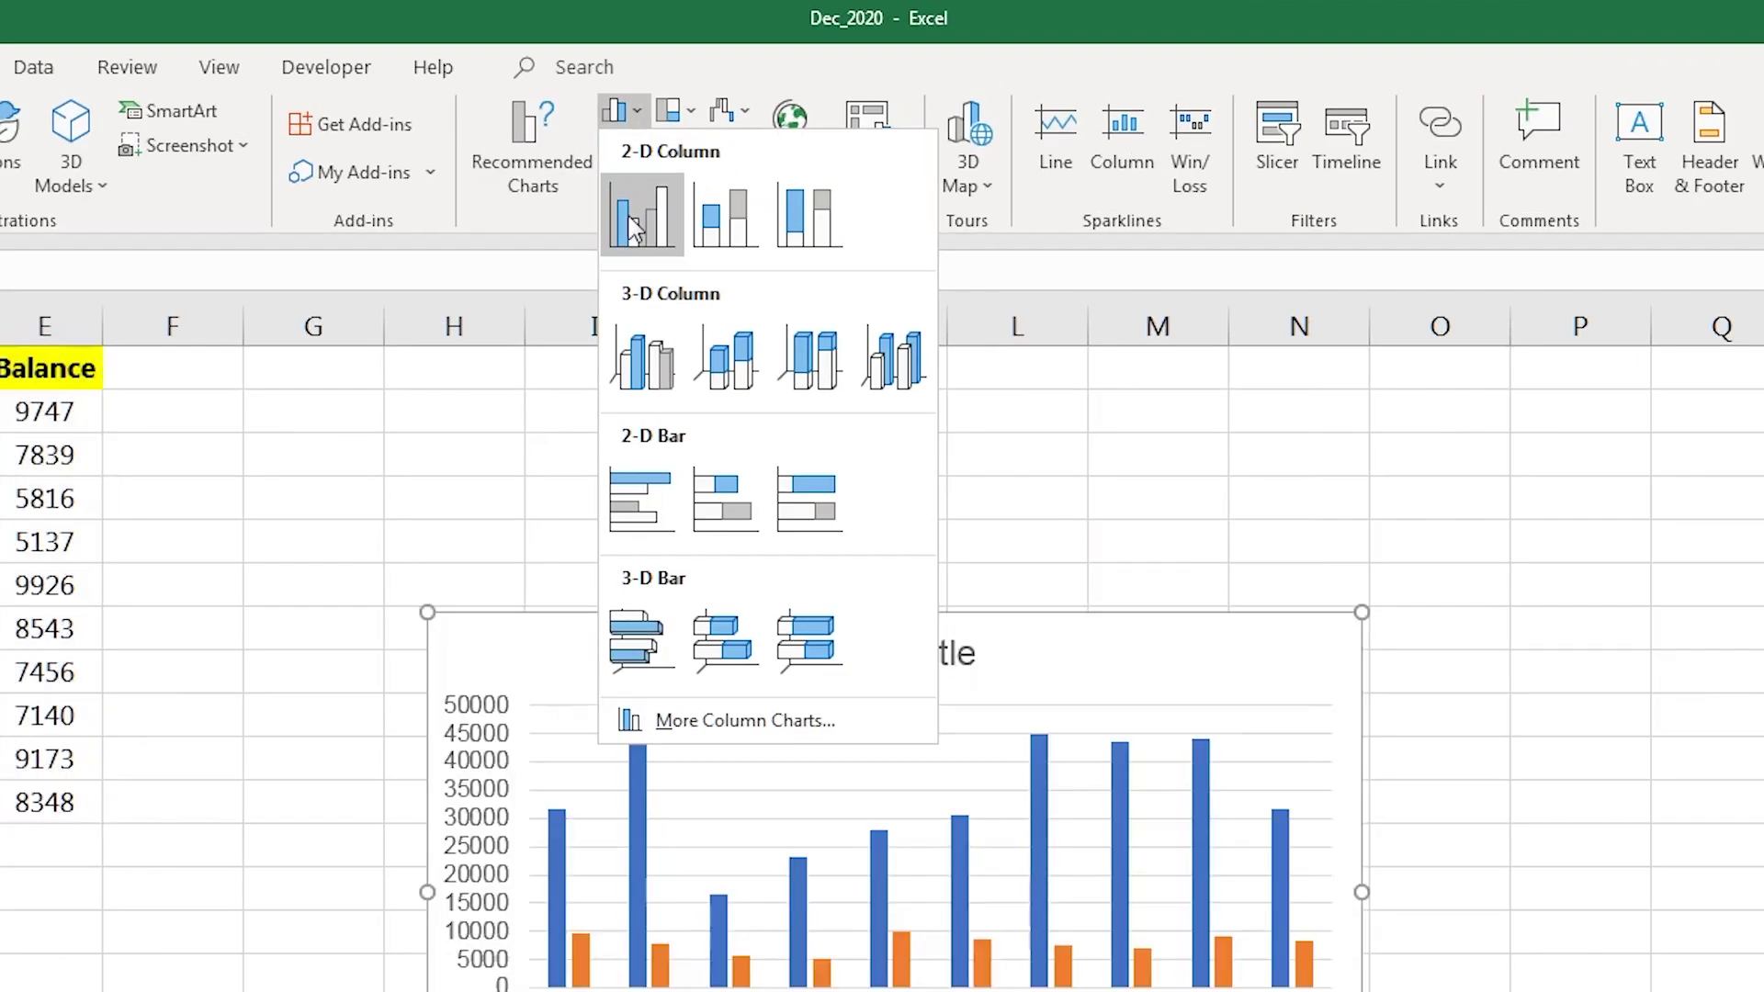
{"action": "left_click", "coordinate": [634, 230]}
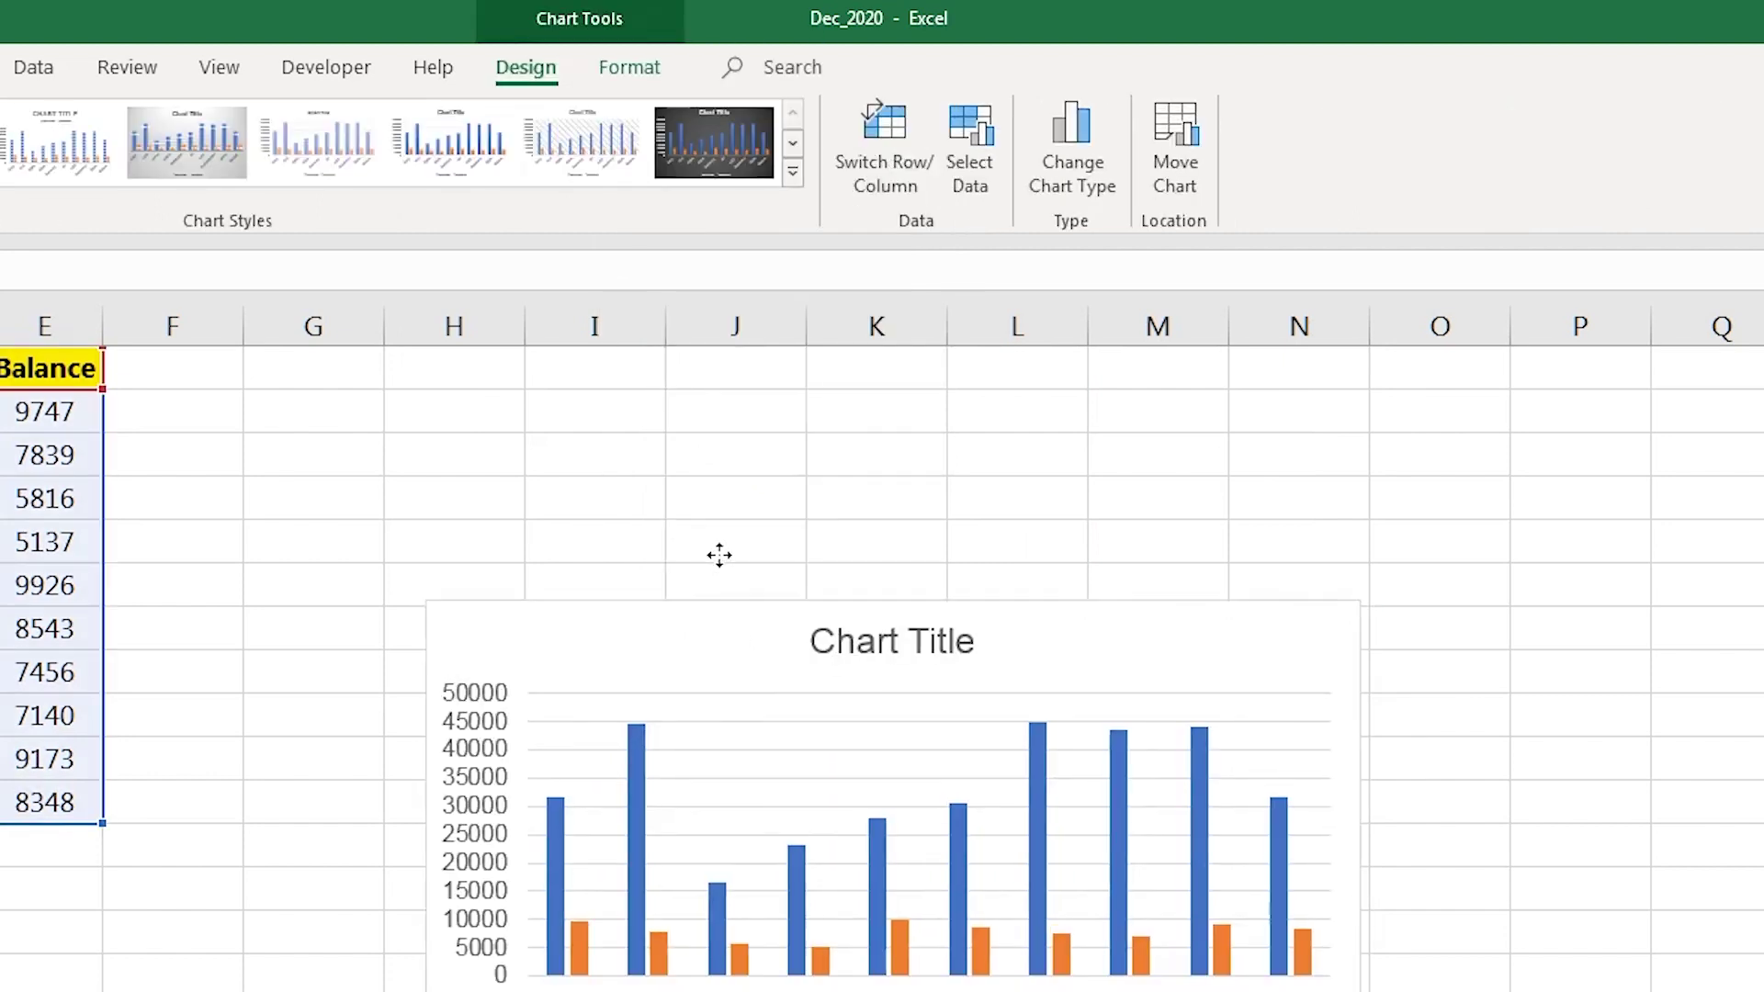
Move the new chart up beside the table and widen it to the right.
{"action": "left_click_drag", "start_coordinate": [719, 555], "coordinate": [555, 375]}
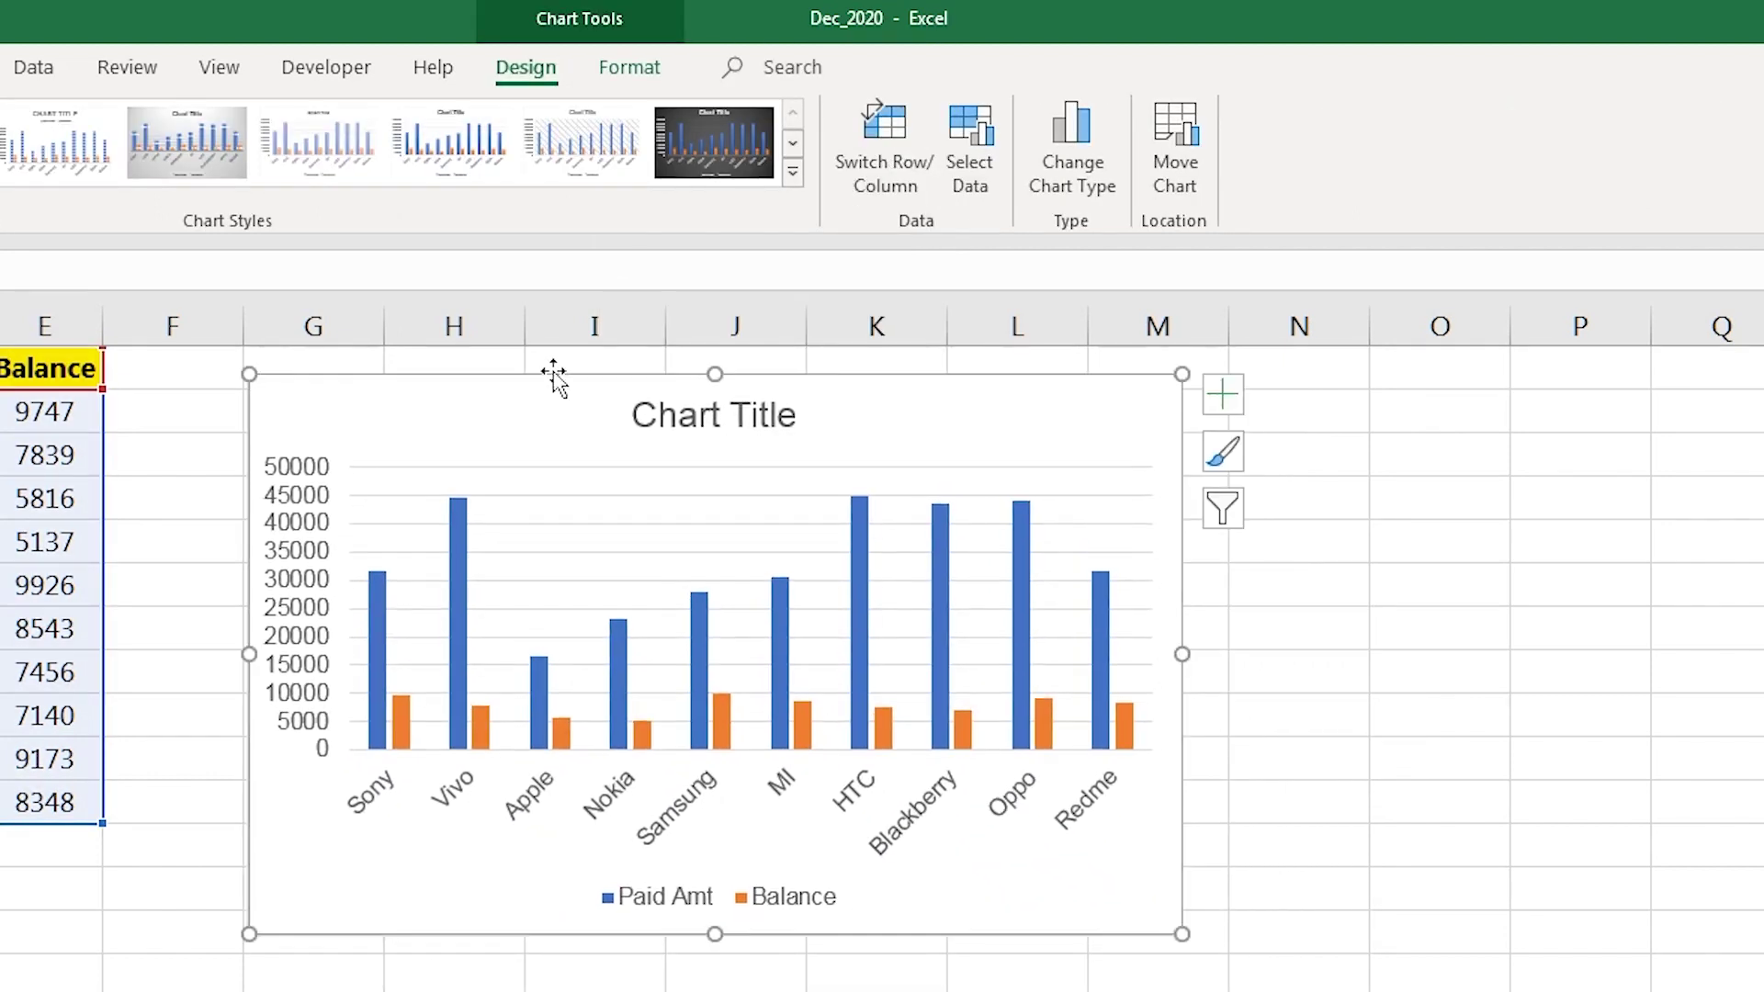
{"action": "left_click_drag", "start_coordinate": [1183, 654], "coordinate": [1496, 643]}
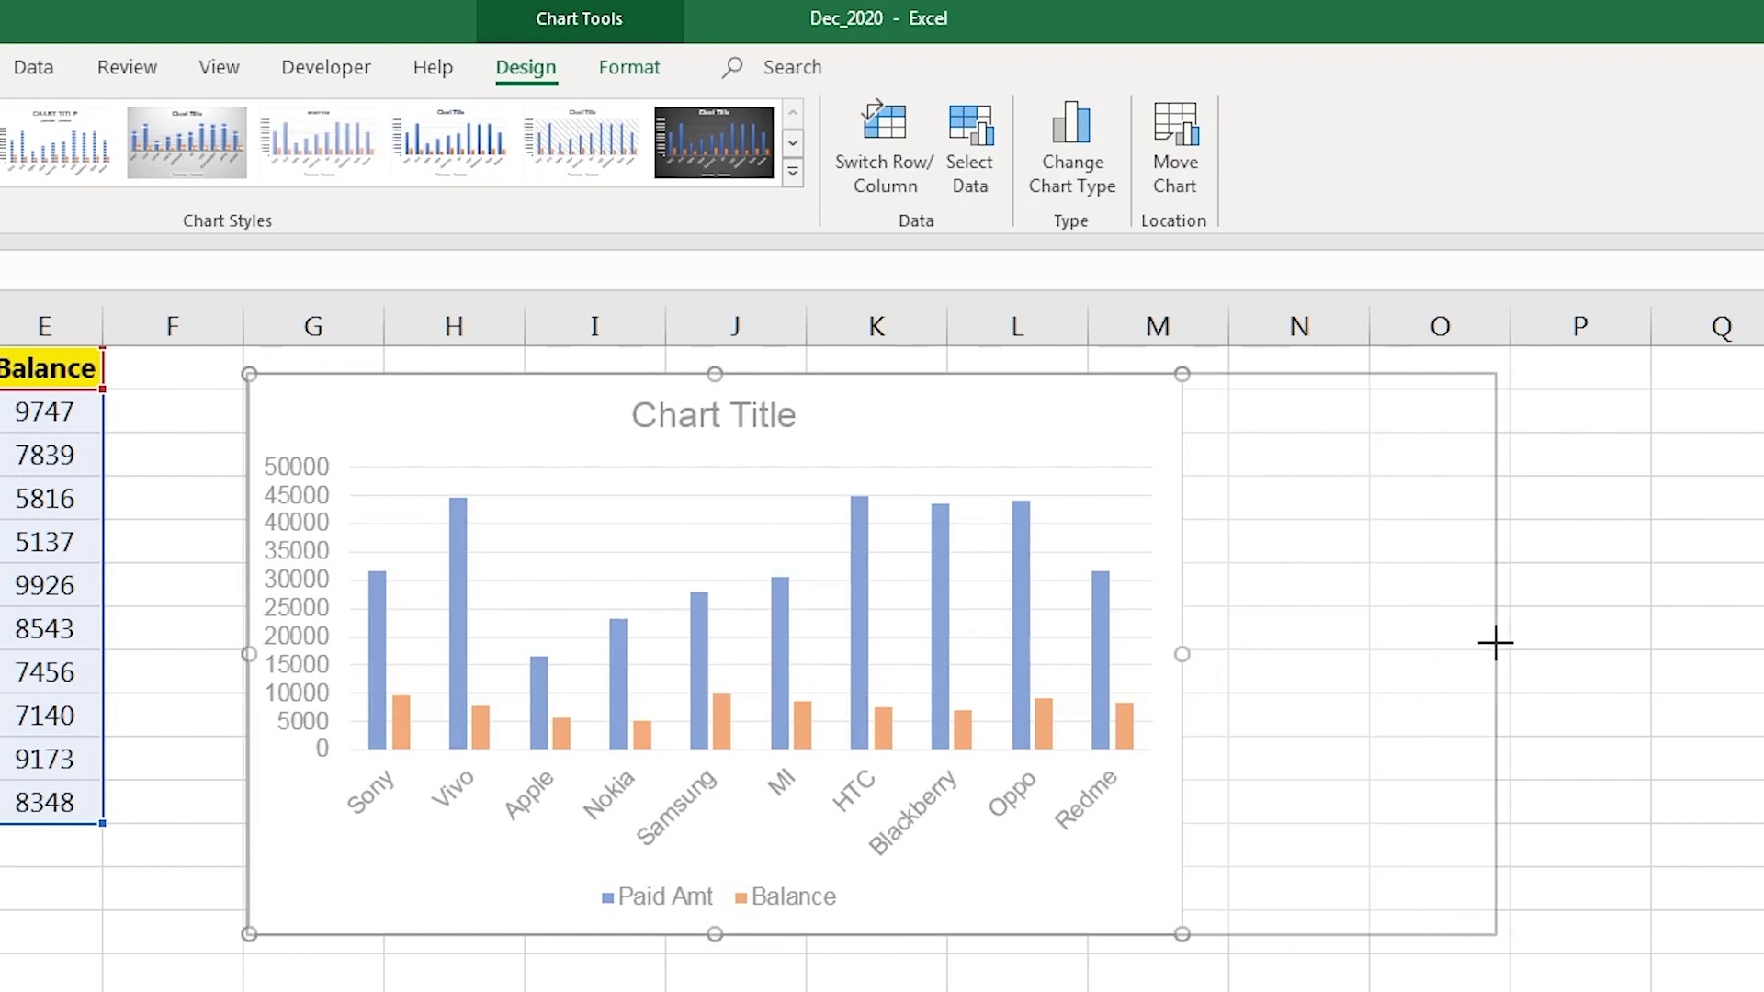
{"action": "left_click", "coordinate": [796, 421]}
{"action": "left_click_drag", "start_coordinate": [716, 382], "coordinate": [713, 365]}
{"action": "left_click", "coordinate": [793, 399]}
{"action": "left_click_drag", "start_coordinate": [788, 399], "coordinate": [949, 423]}
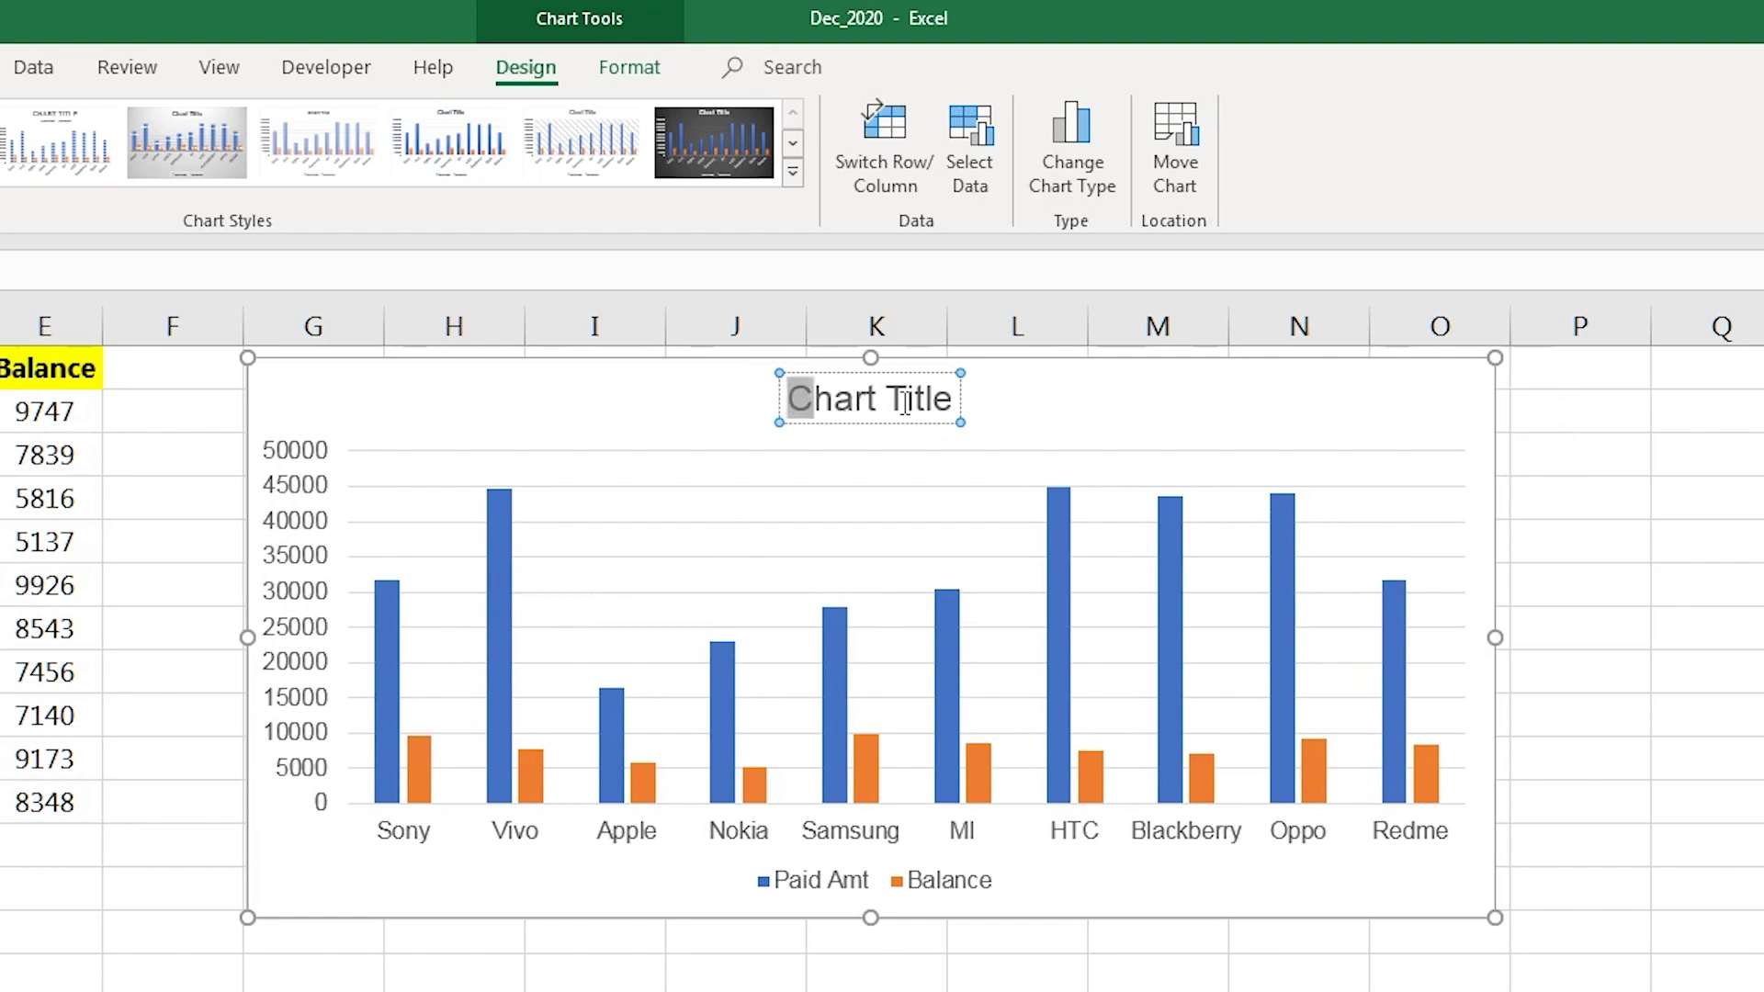
Replace the default chart title with 'Billing Peformance'.
{"action": "type", "text": "Billing"}
{"action": "type", "text": " Pef"}
{"action": "type", "text": "rorm"}
{"action": "key", "text": "BackSpace"}
{"action": "key", "text": "BackSpace"}
{"action": "key", "text": "BackSpace"}
{"action": "key", "text": "BackSpace"}
{"action": "key", "text": "BackSpace"}
{"action": "type", "text": "formance"}
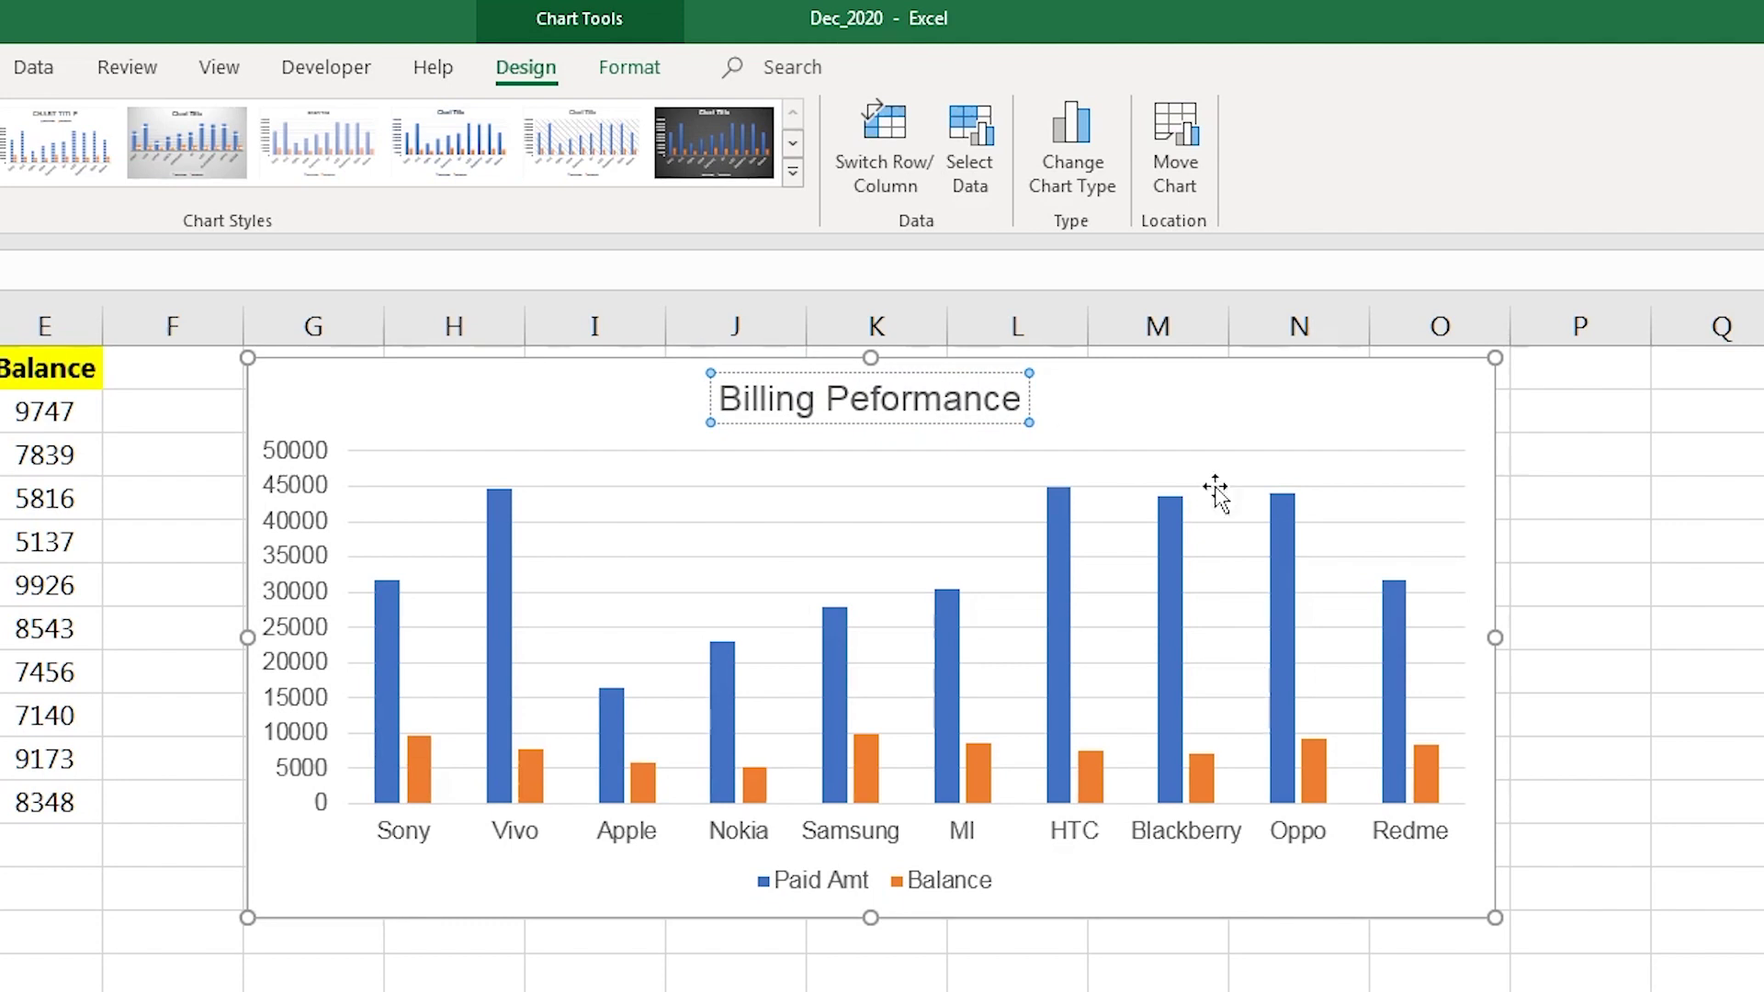
{"action": "left_click", "coordinate": [1201, 908]}
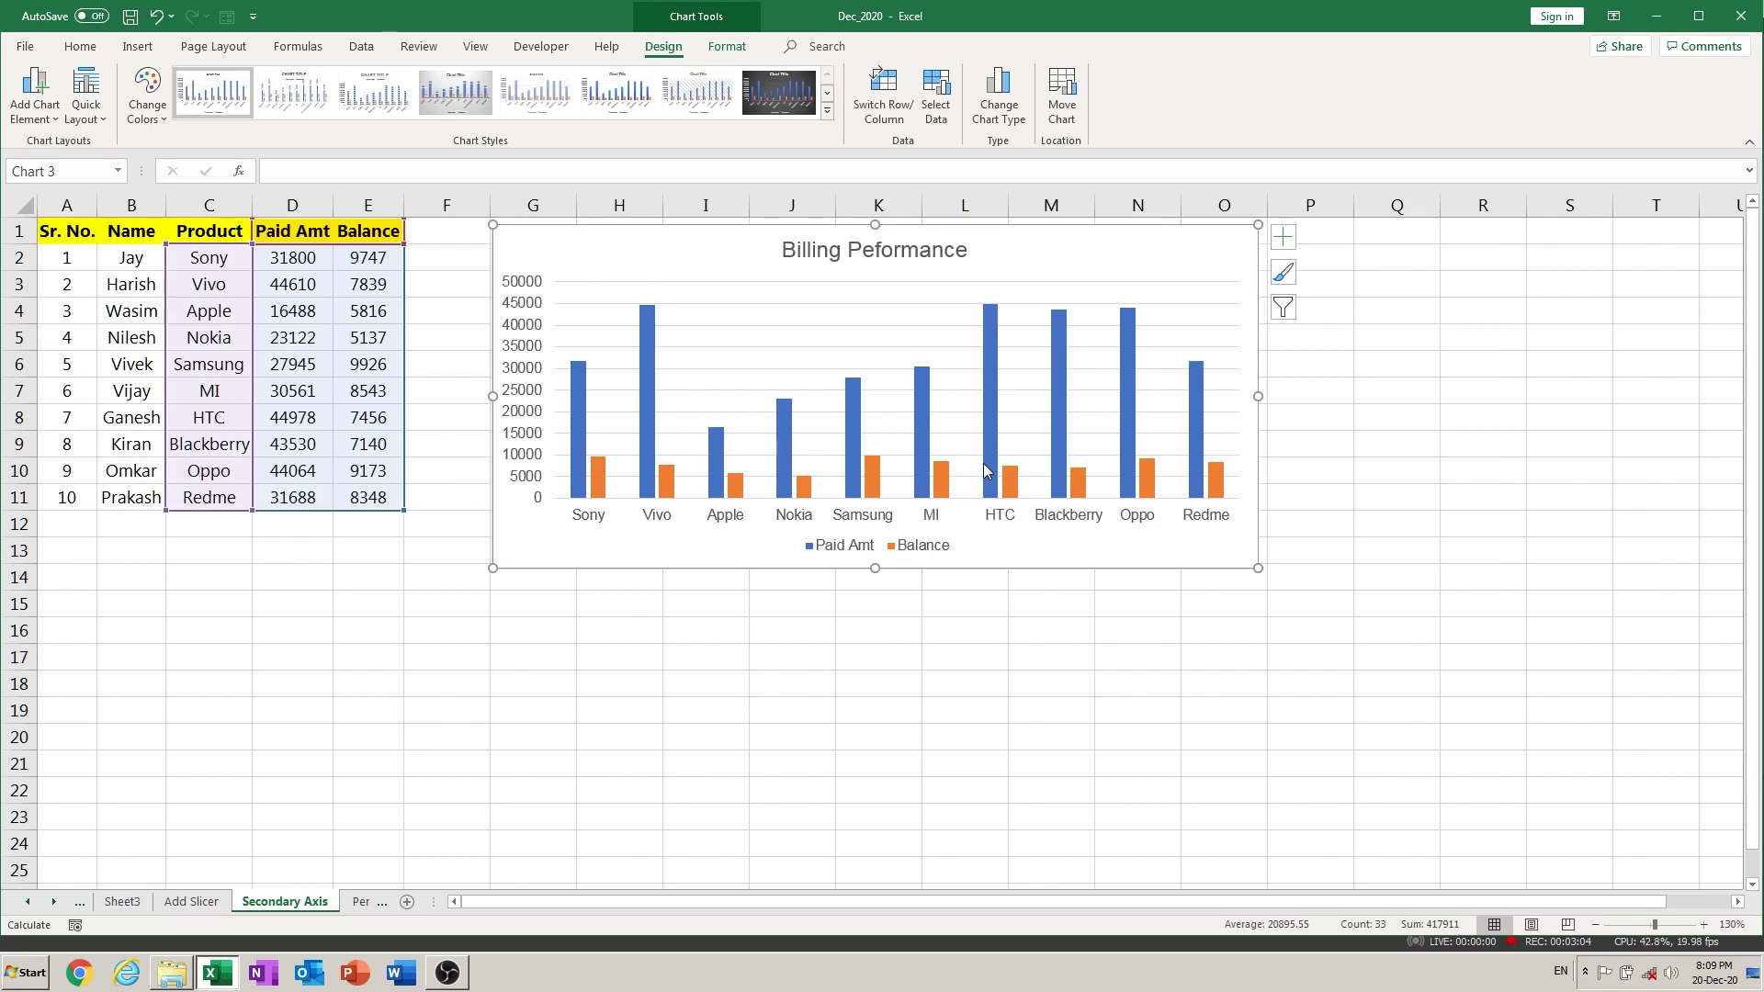
Add value labels to both the Paid Amt and Balance column series.
{"action": "right_click", "coordinate": [579, 378]}
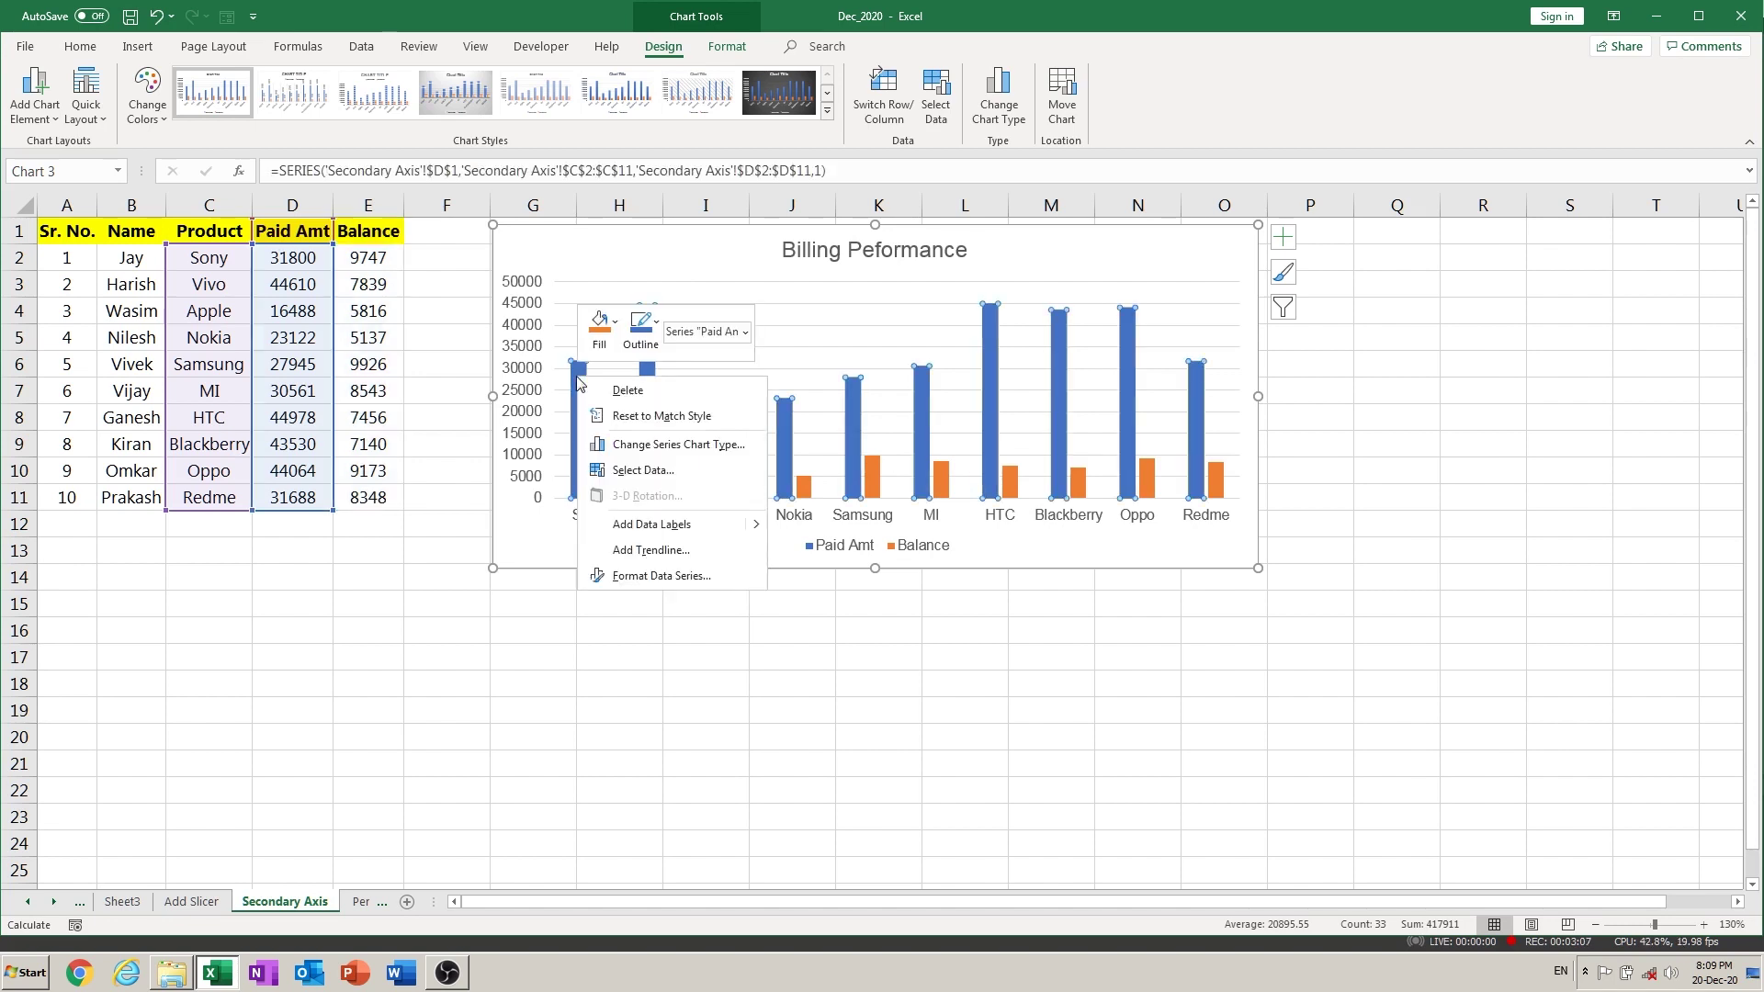
{"action": "left_click", "coordinate": [484, 546]}
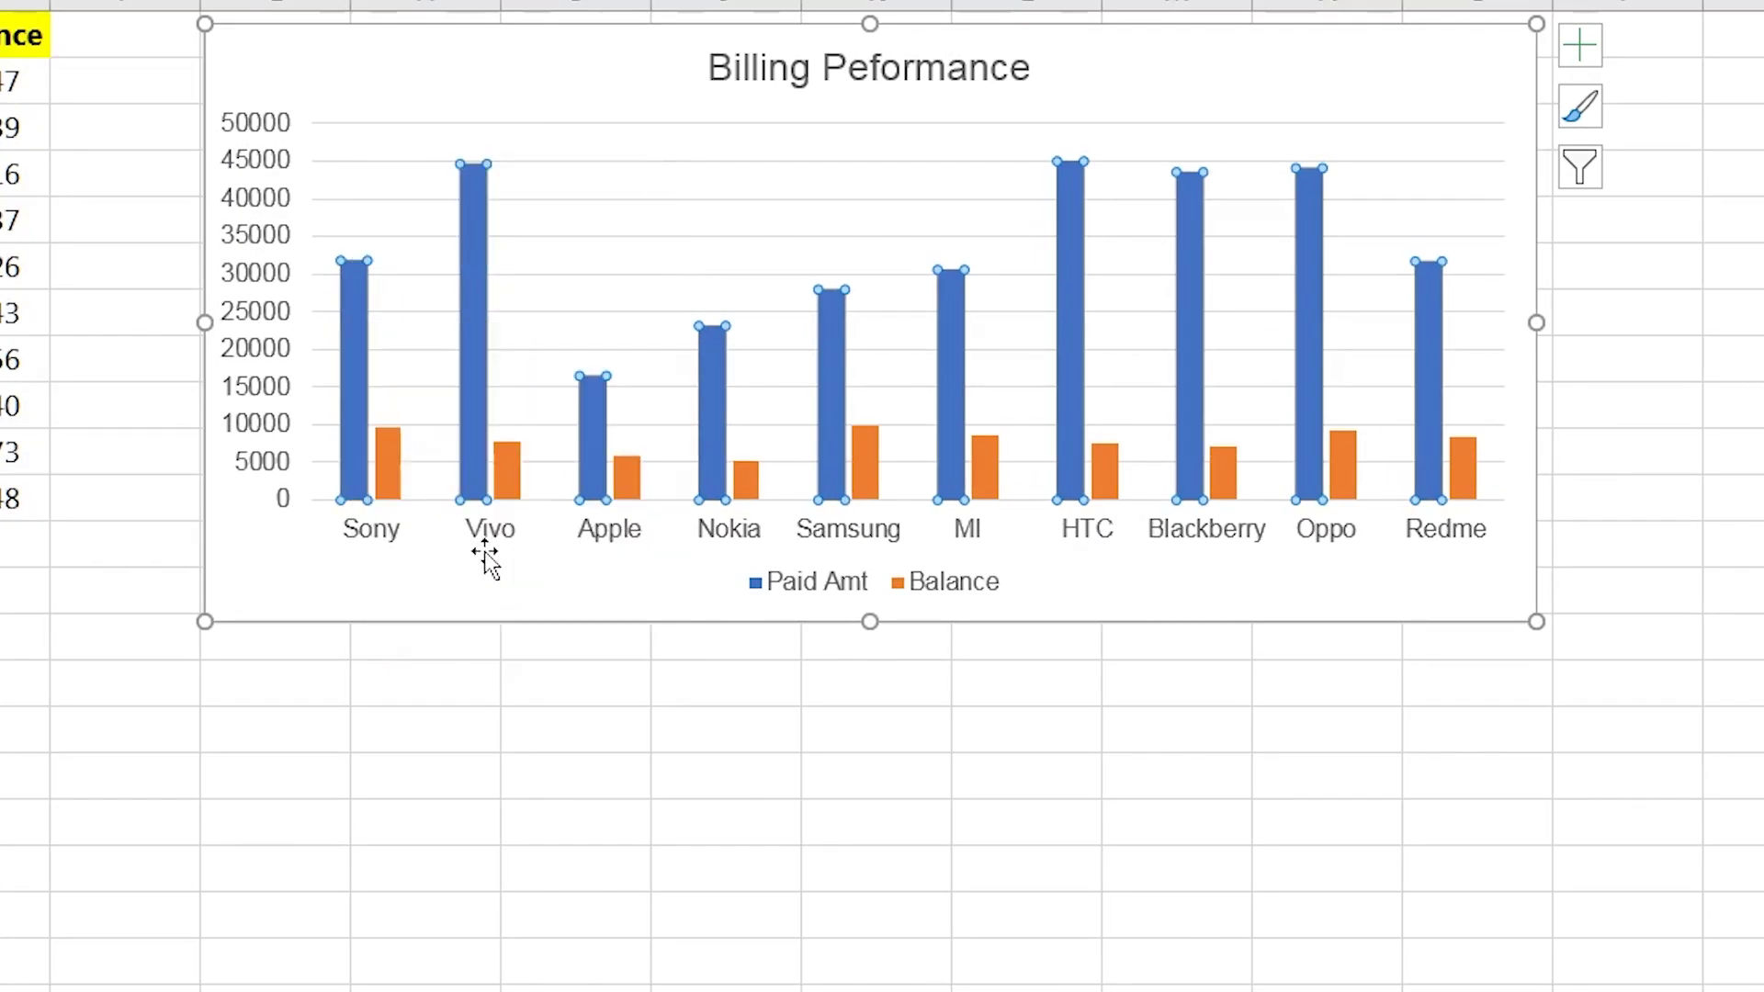
{"action": "right_click", "coordinate": [391, 441]}
{"action": "left_click", "coordinate": [493, 696]}
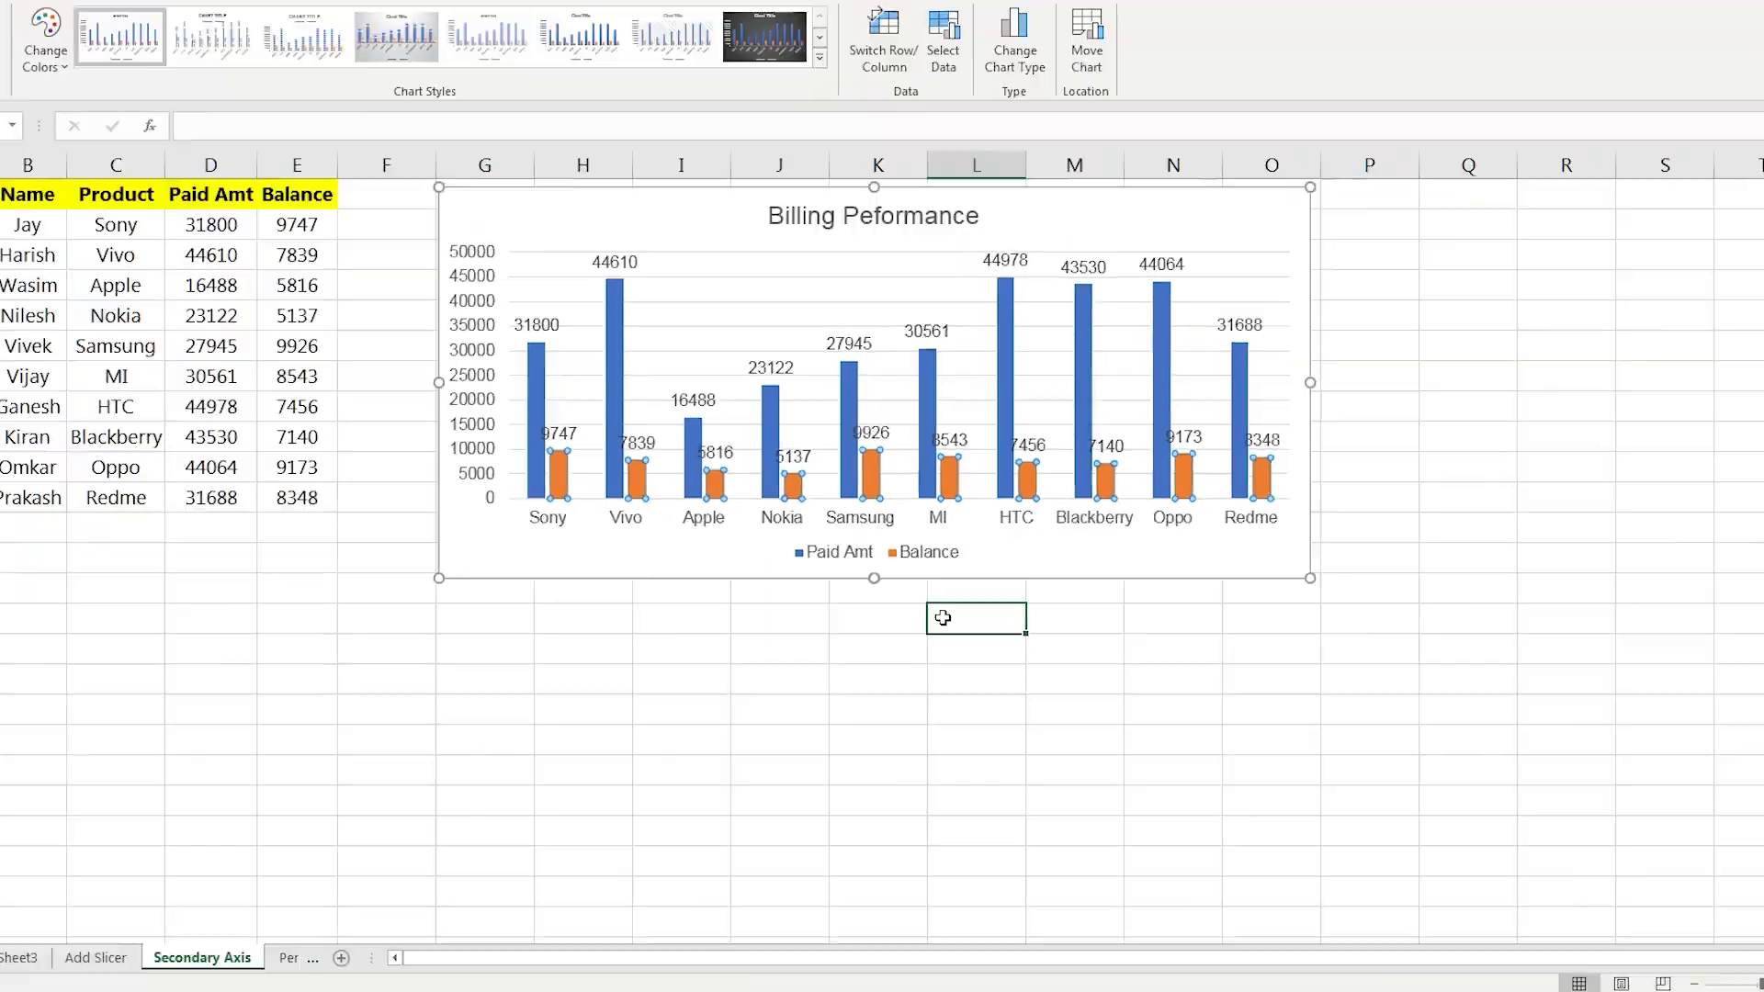
{"action": "key", "text": "Escape"}
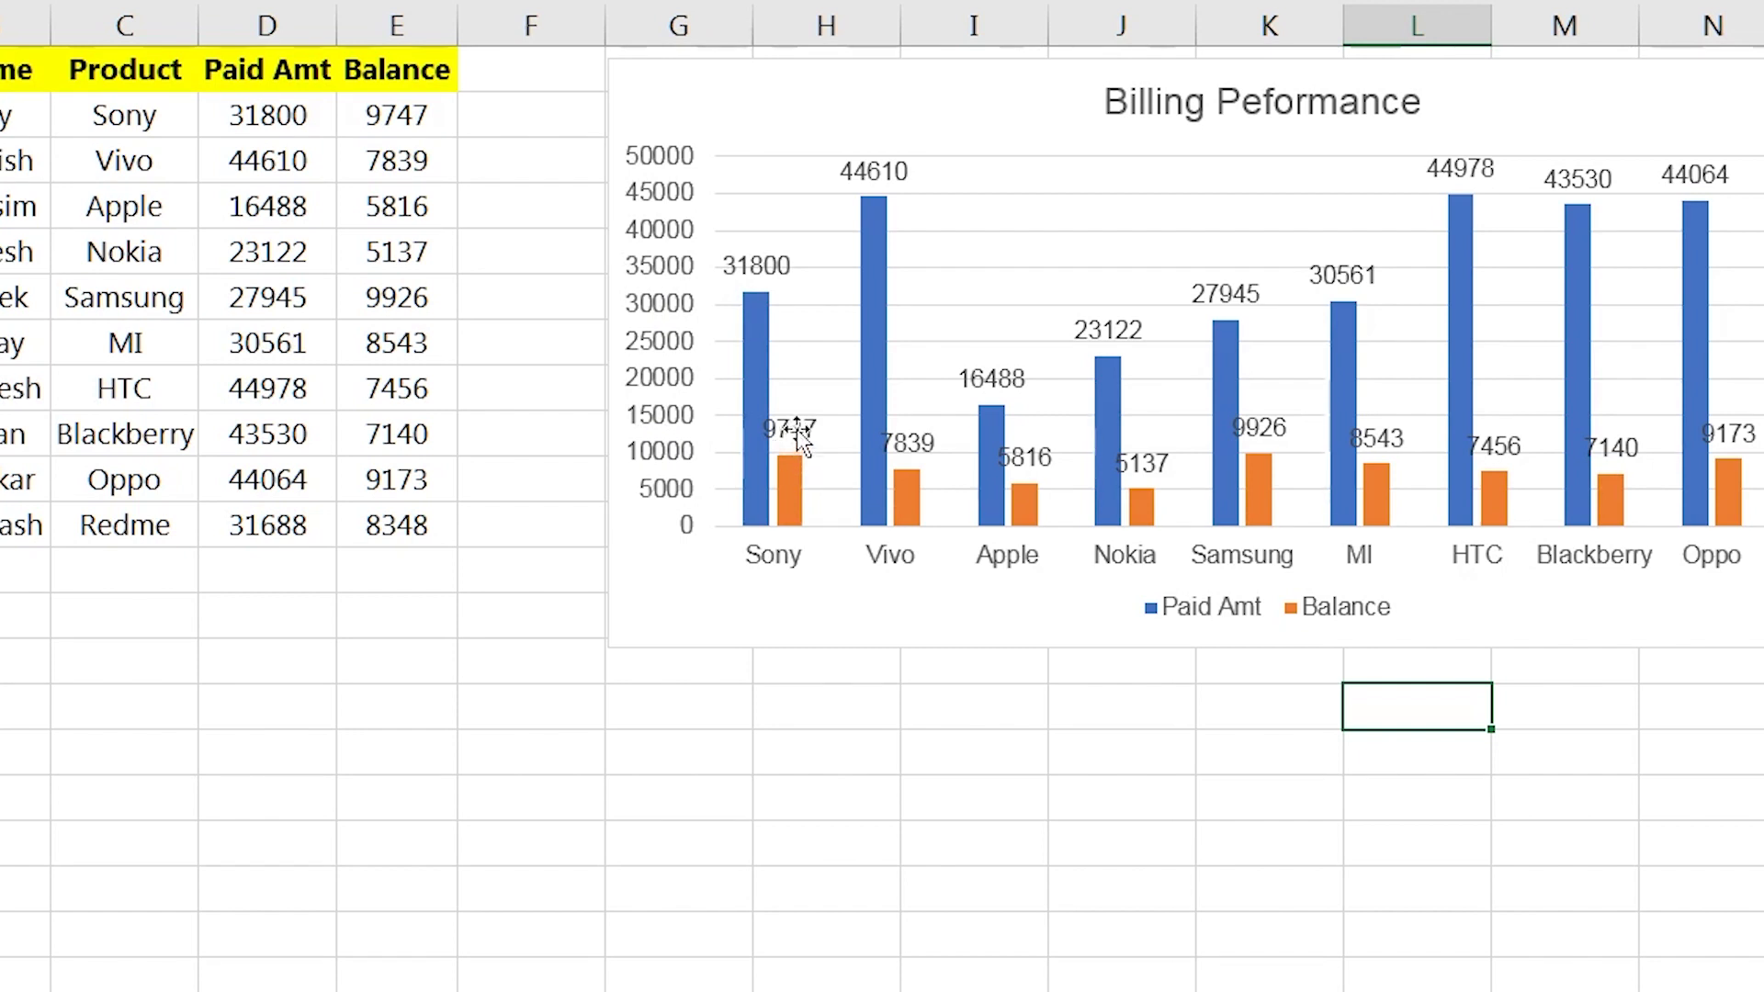
{"action": "mouse_move", "coordinate": [853, 608]}
{"action": "left_mouse_down"}
{"action": "mouse_move", "coordinate": [833, 660]}
{"action": "mouse_move", "coordinate": [762, 687]}
{"action": "left_mouse_up"}
Widen the chart to column P, make it taller, apply the dark style, and place it beside the table.
{"action": "left_click_drag", "start_coordinate": [1201, 442], "coordinate": [1333, 442]}
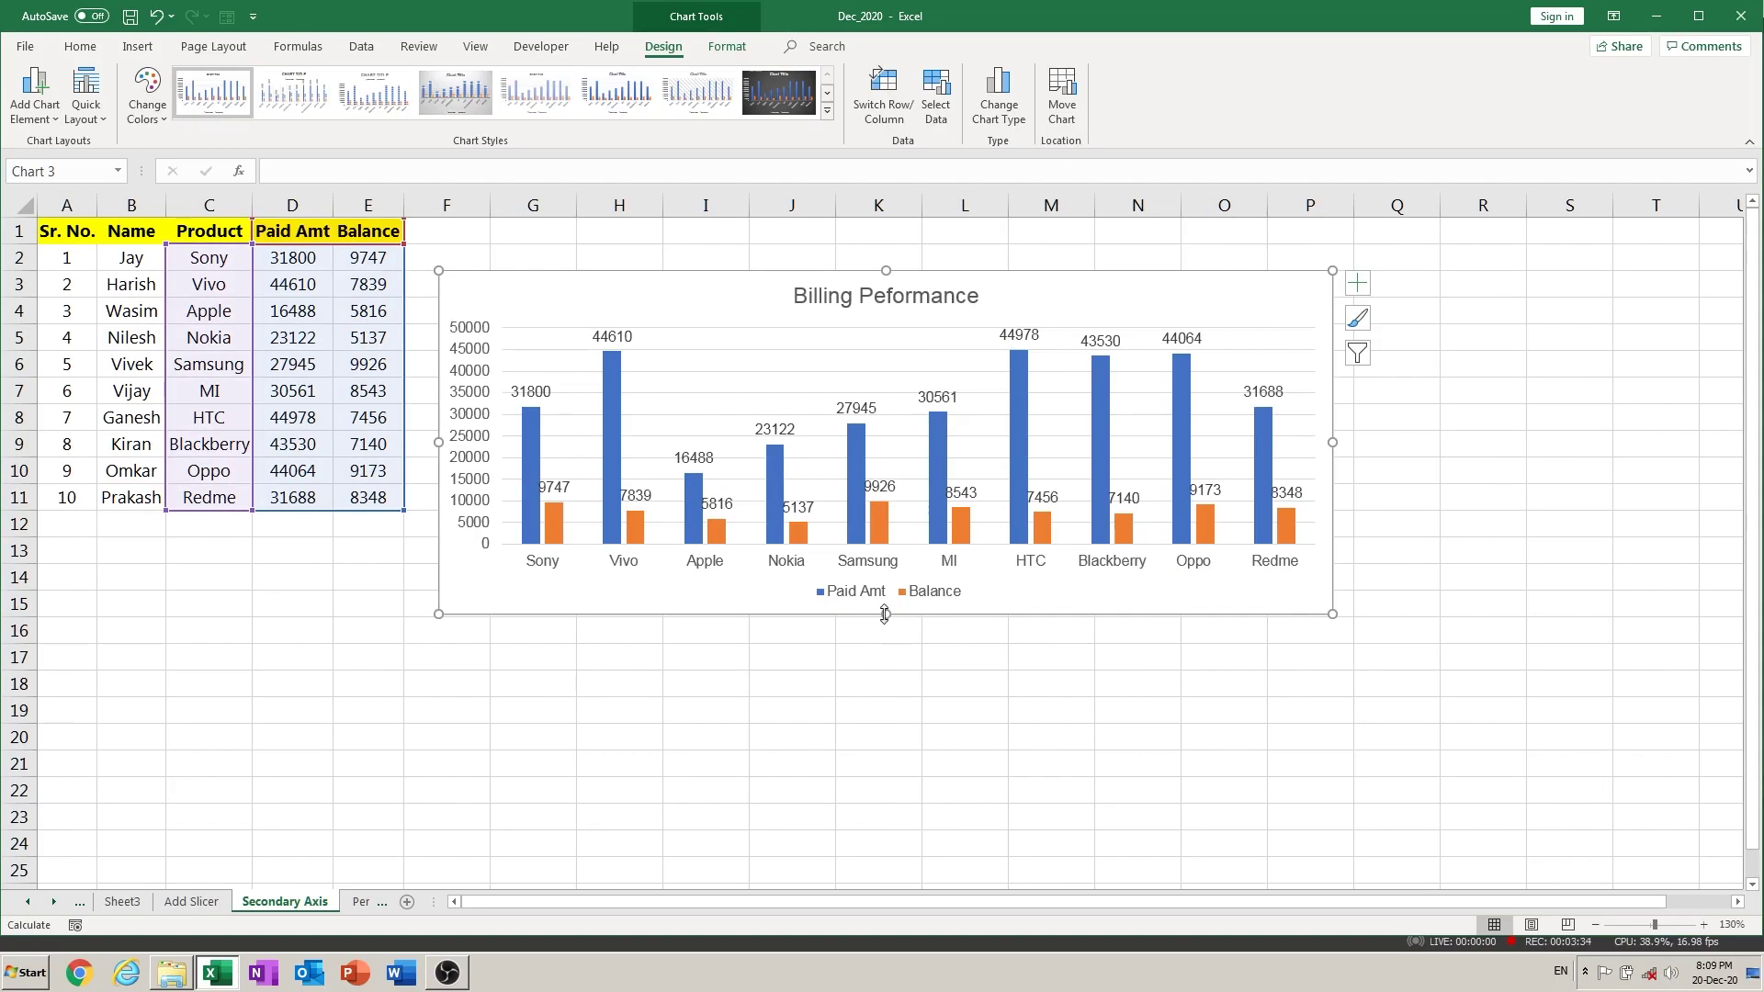
{"action": "left_click_drag", "start_coordinate": [884, 614], "coordinate": [884, 670]}
{"action": "left_click", "coordinate": [785, 99]}
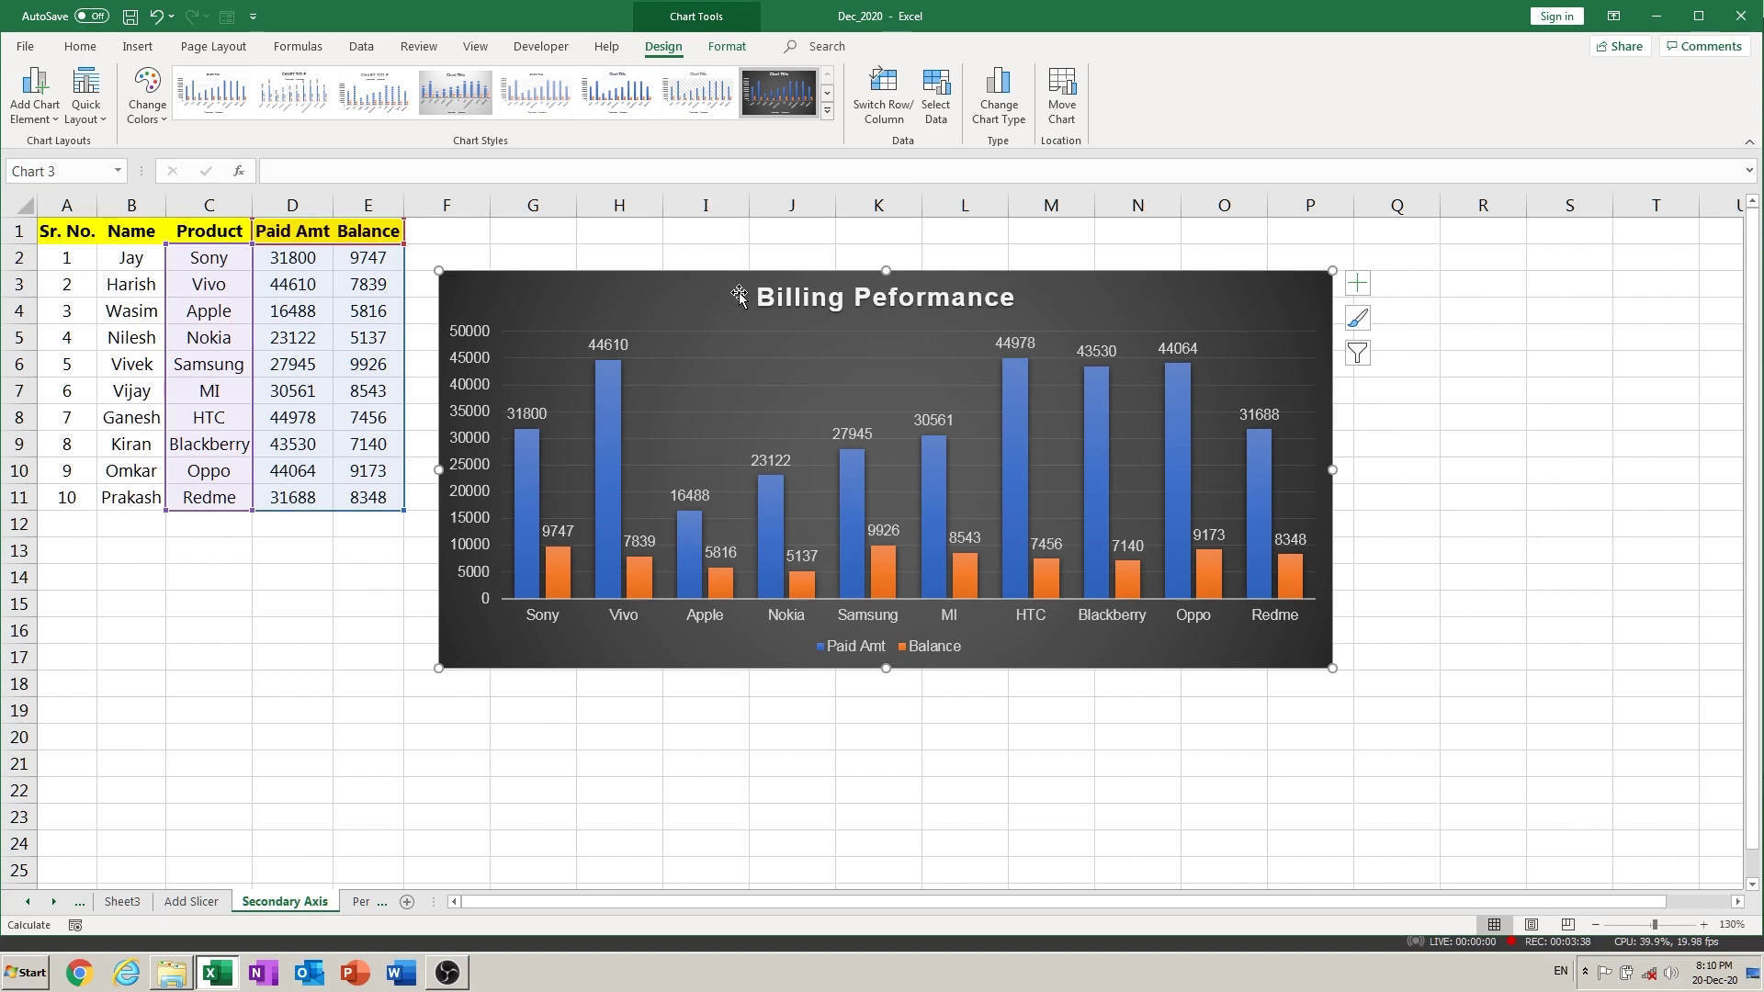
{"action": "left_click_drag", "start_coordinate": [740, 294], "coordinate": [704, 238]}
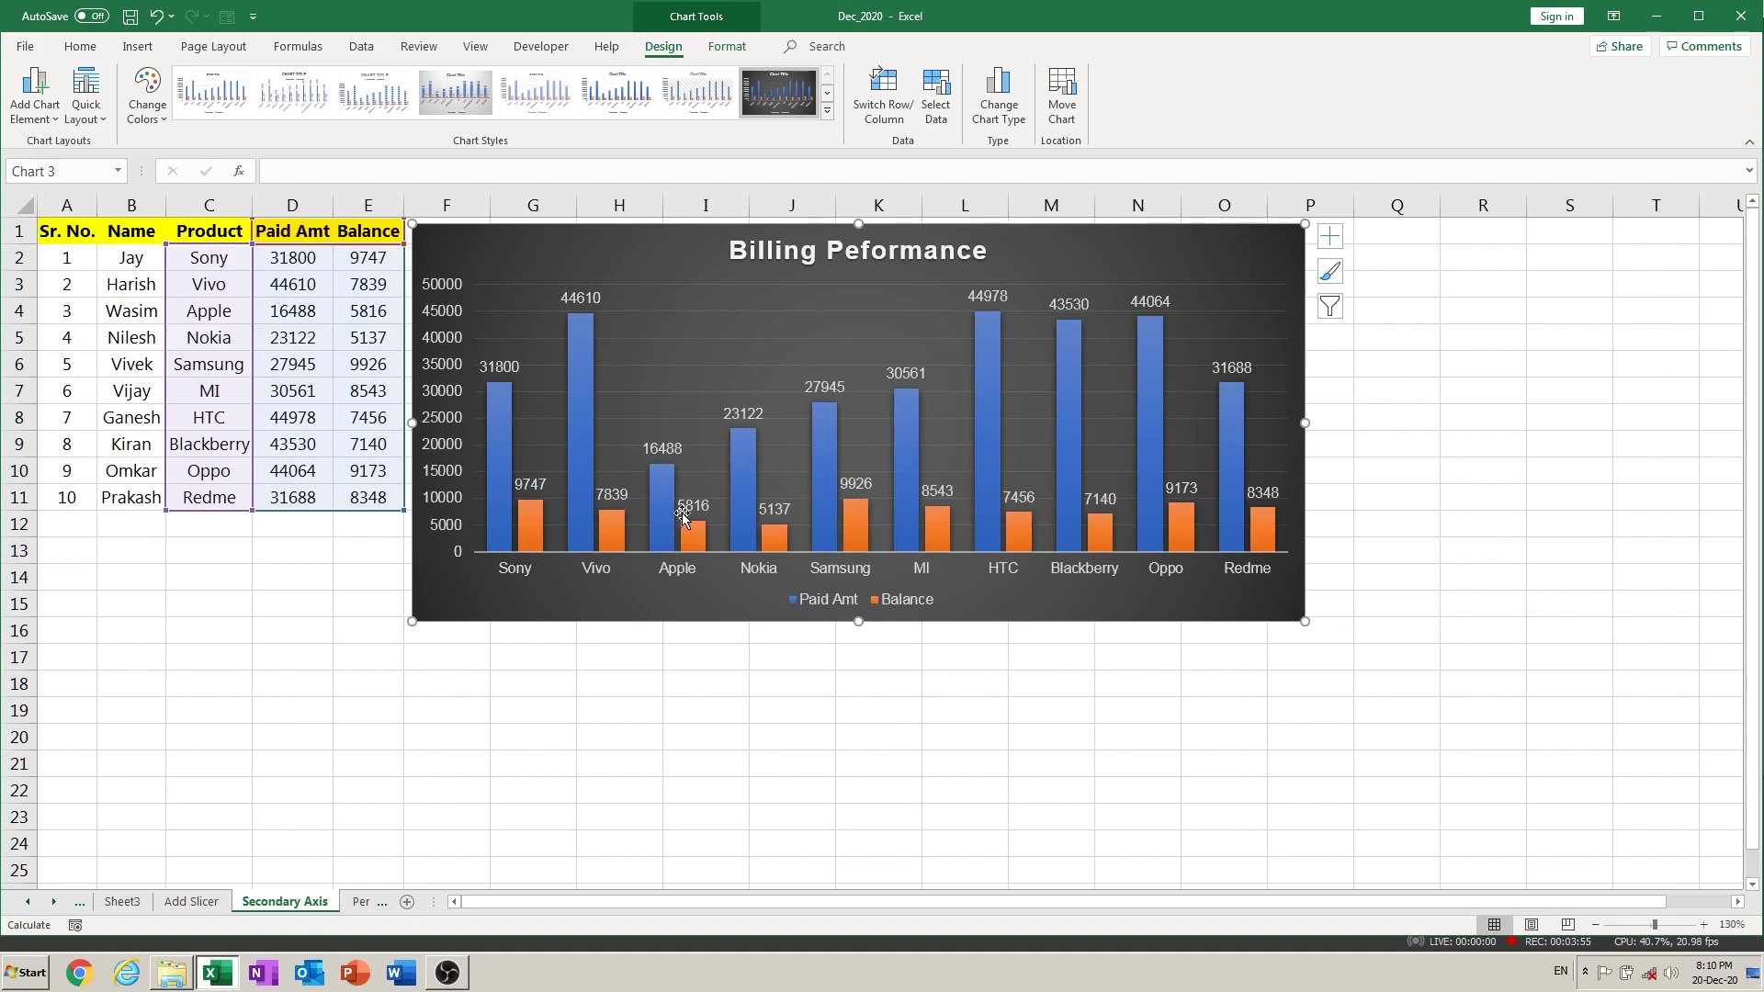
{"action": "right_click", "coordinate": [537, 520]}
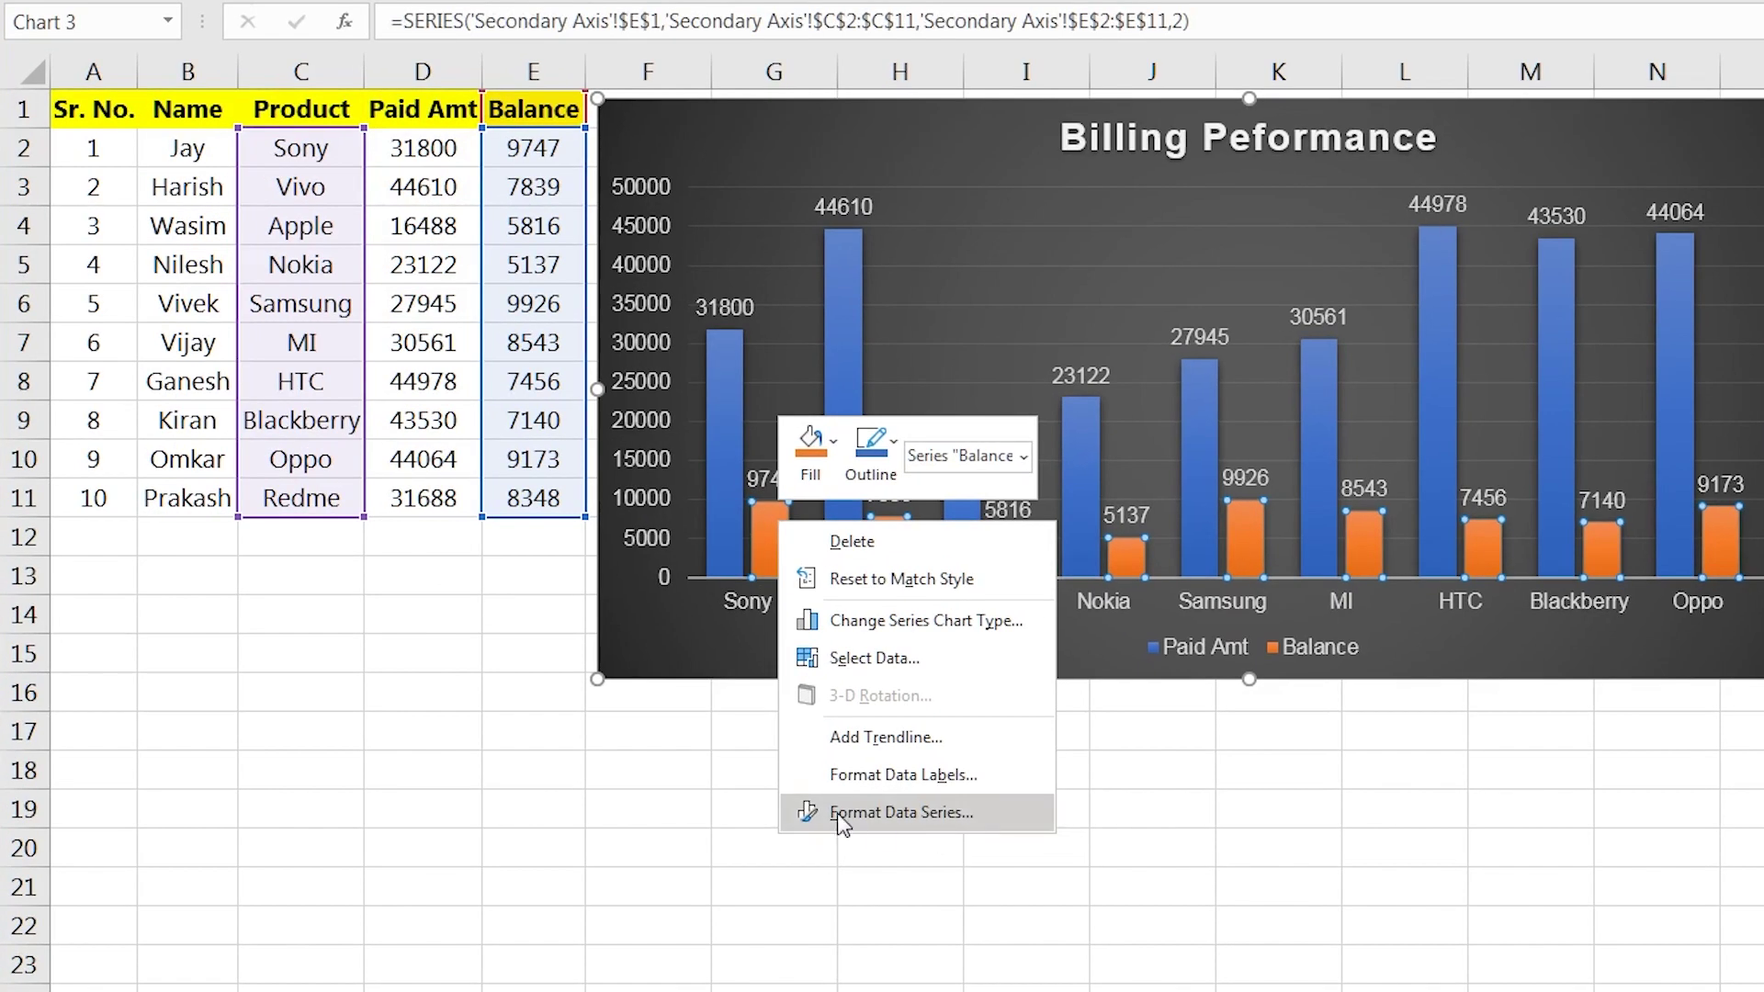
Plot the Balance series on the secondary axis, adding a 0–12000 scale on the right.
{"action": "left_click", "coordinate": [839, 814]}
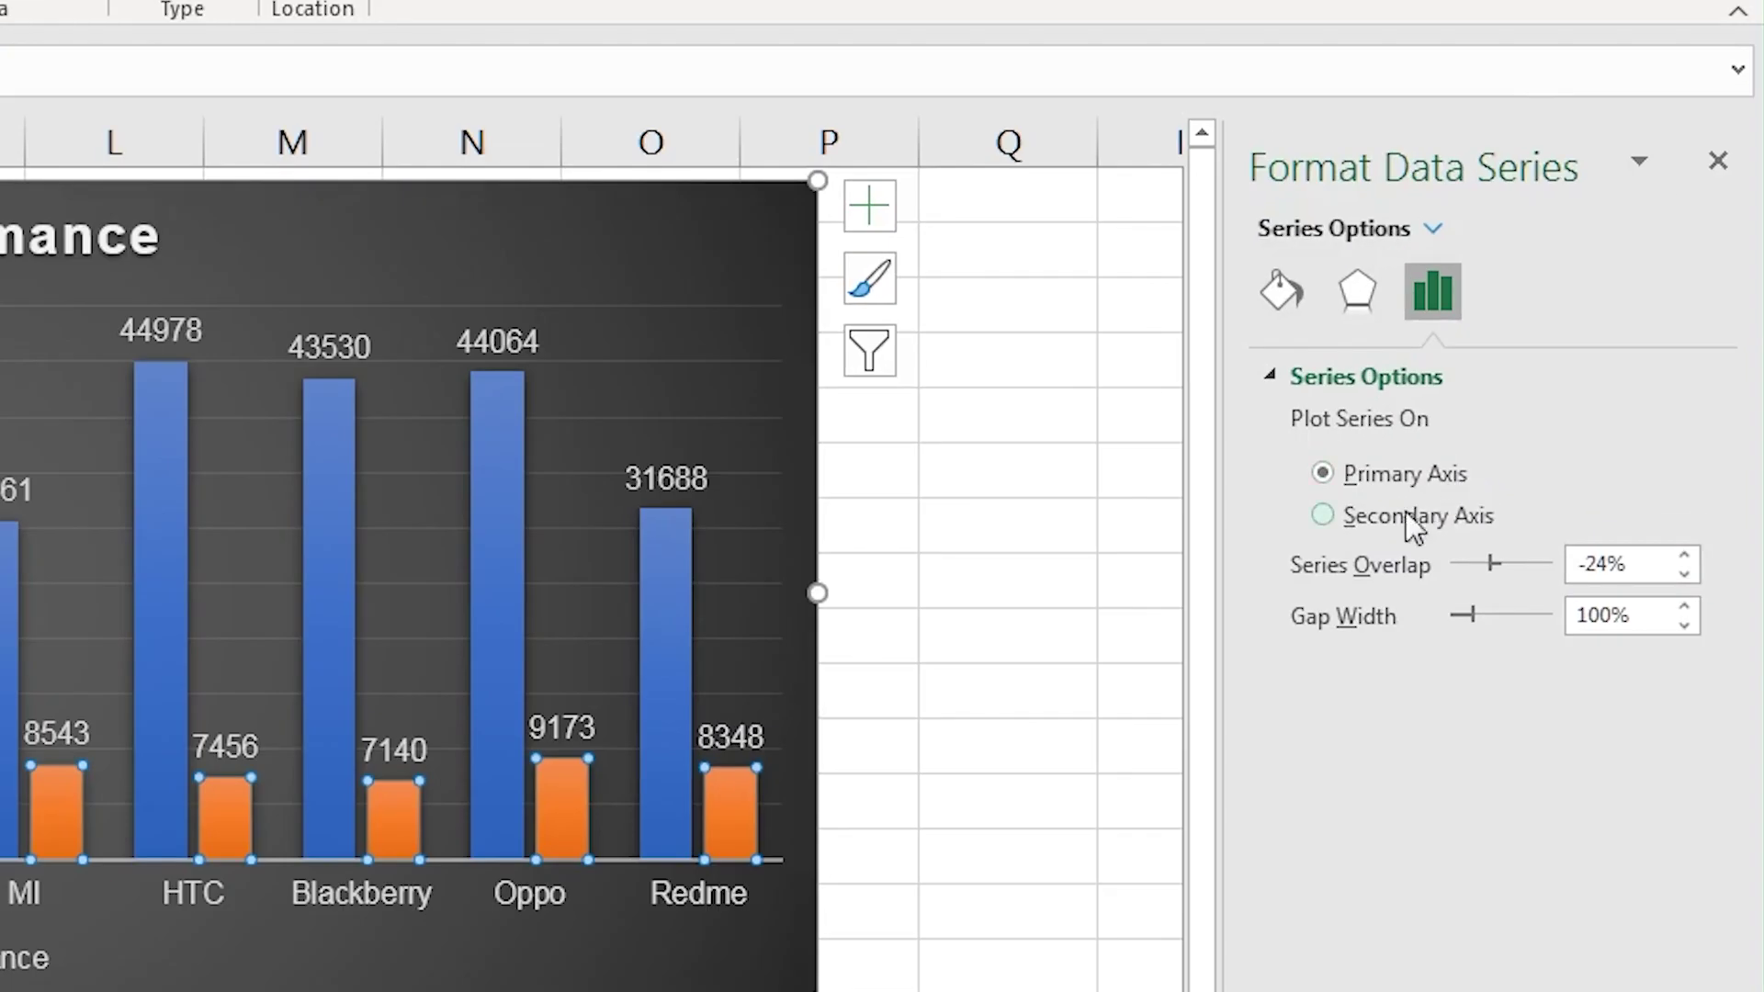
{"action": "left_click", "coordinate": [1326, 520]}
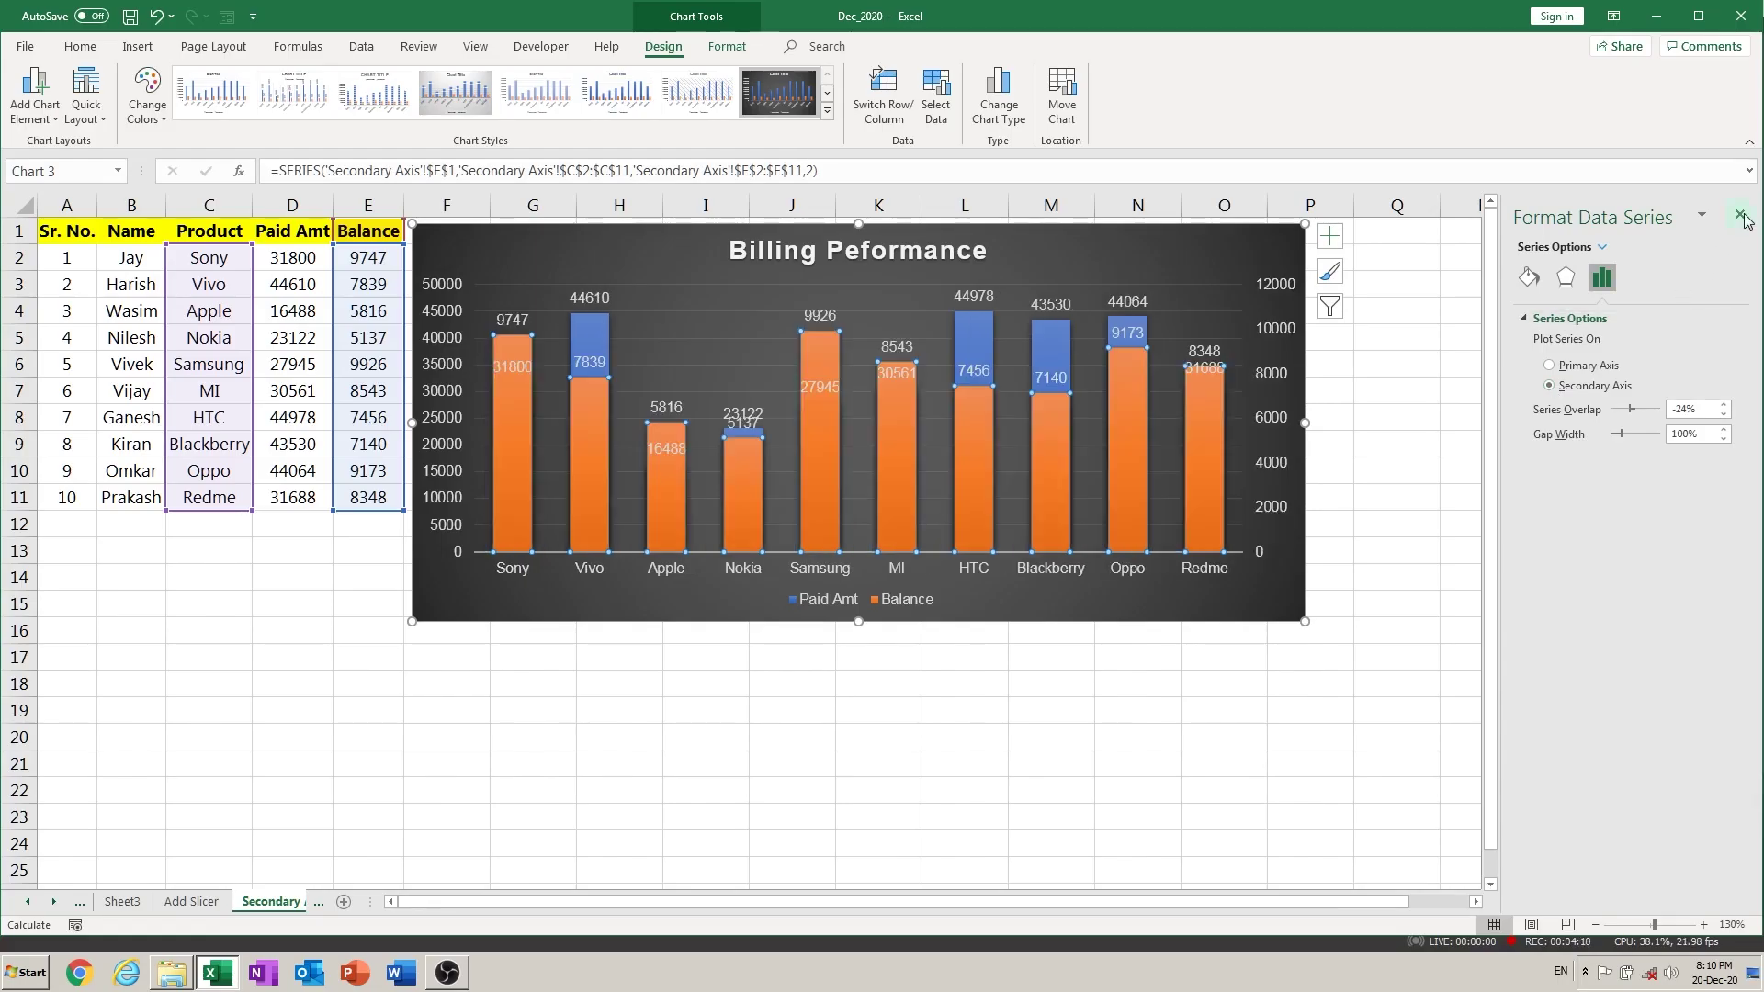
{"action": "left_click", "coordinate": [1739, 214]}
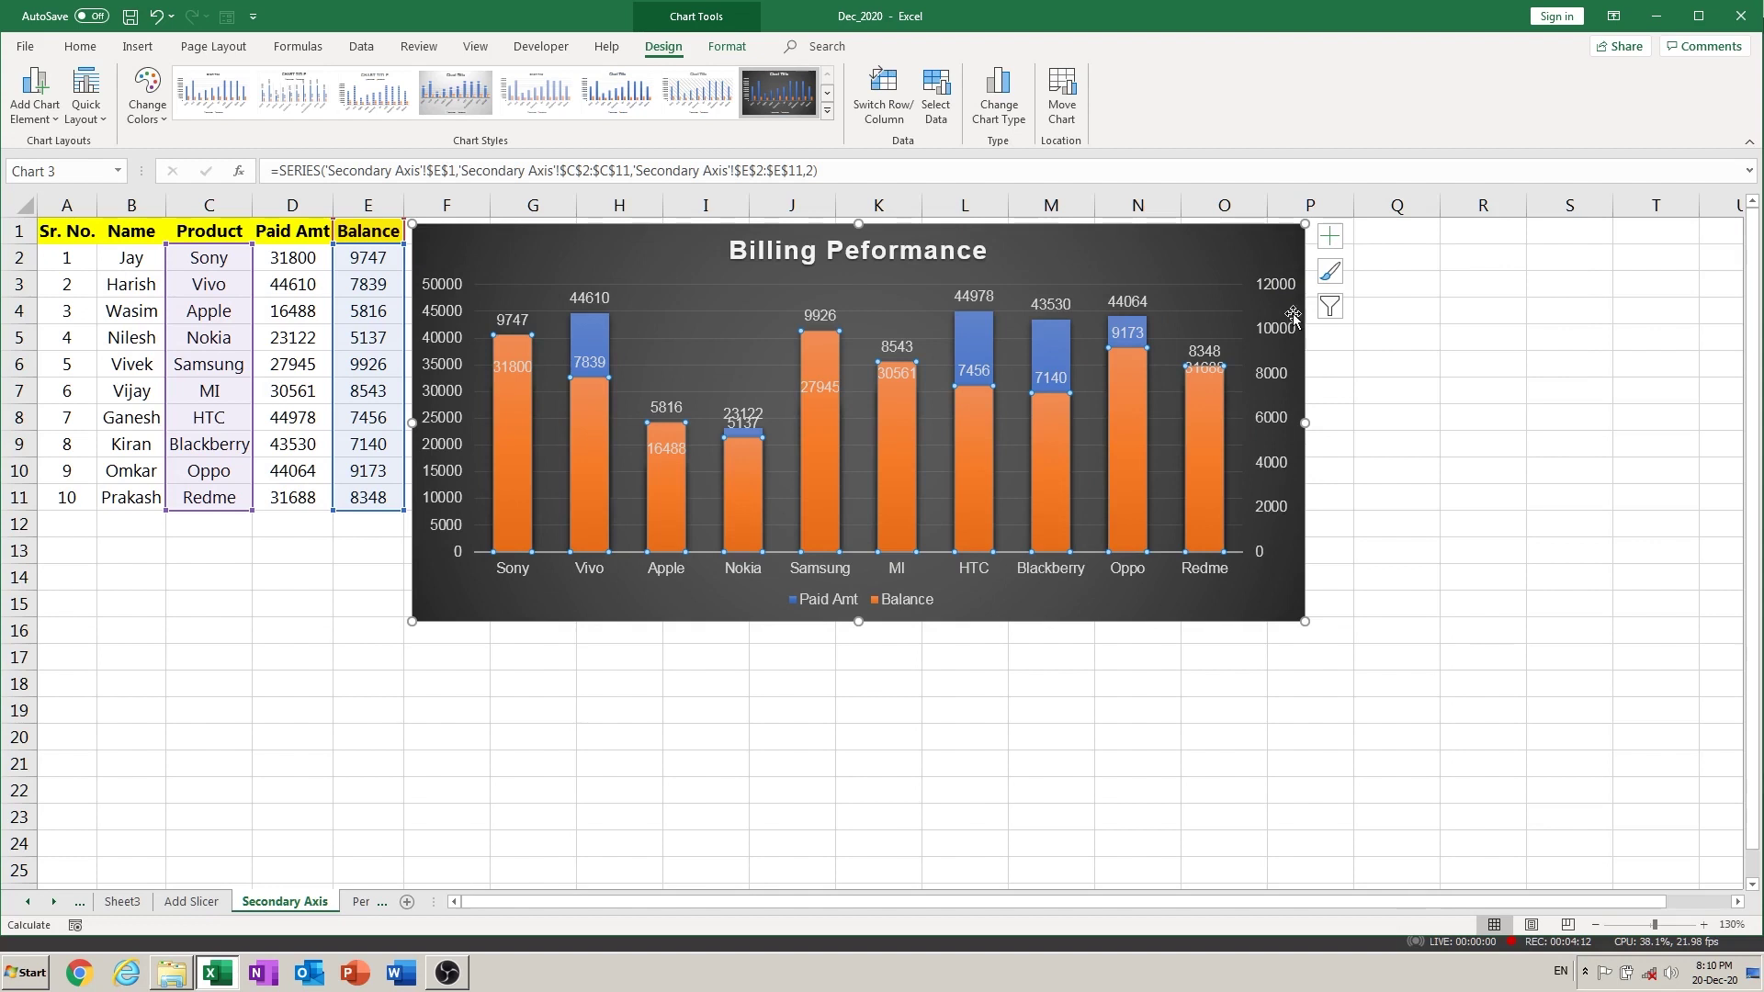
Change the Balance series to a line on the secondary axis, making a column-line combo chart.
{"action": "right_click", "coordinate": [503, 435]}
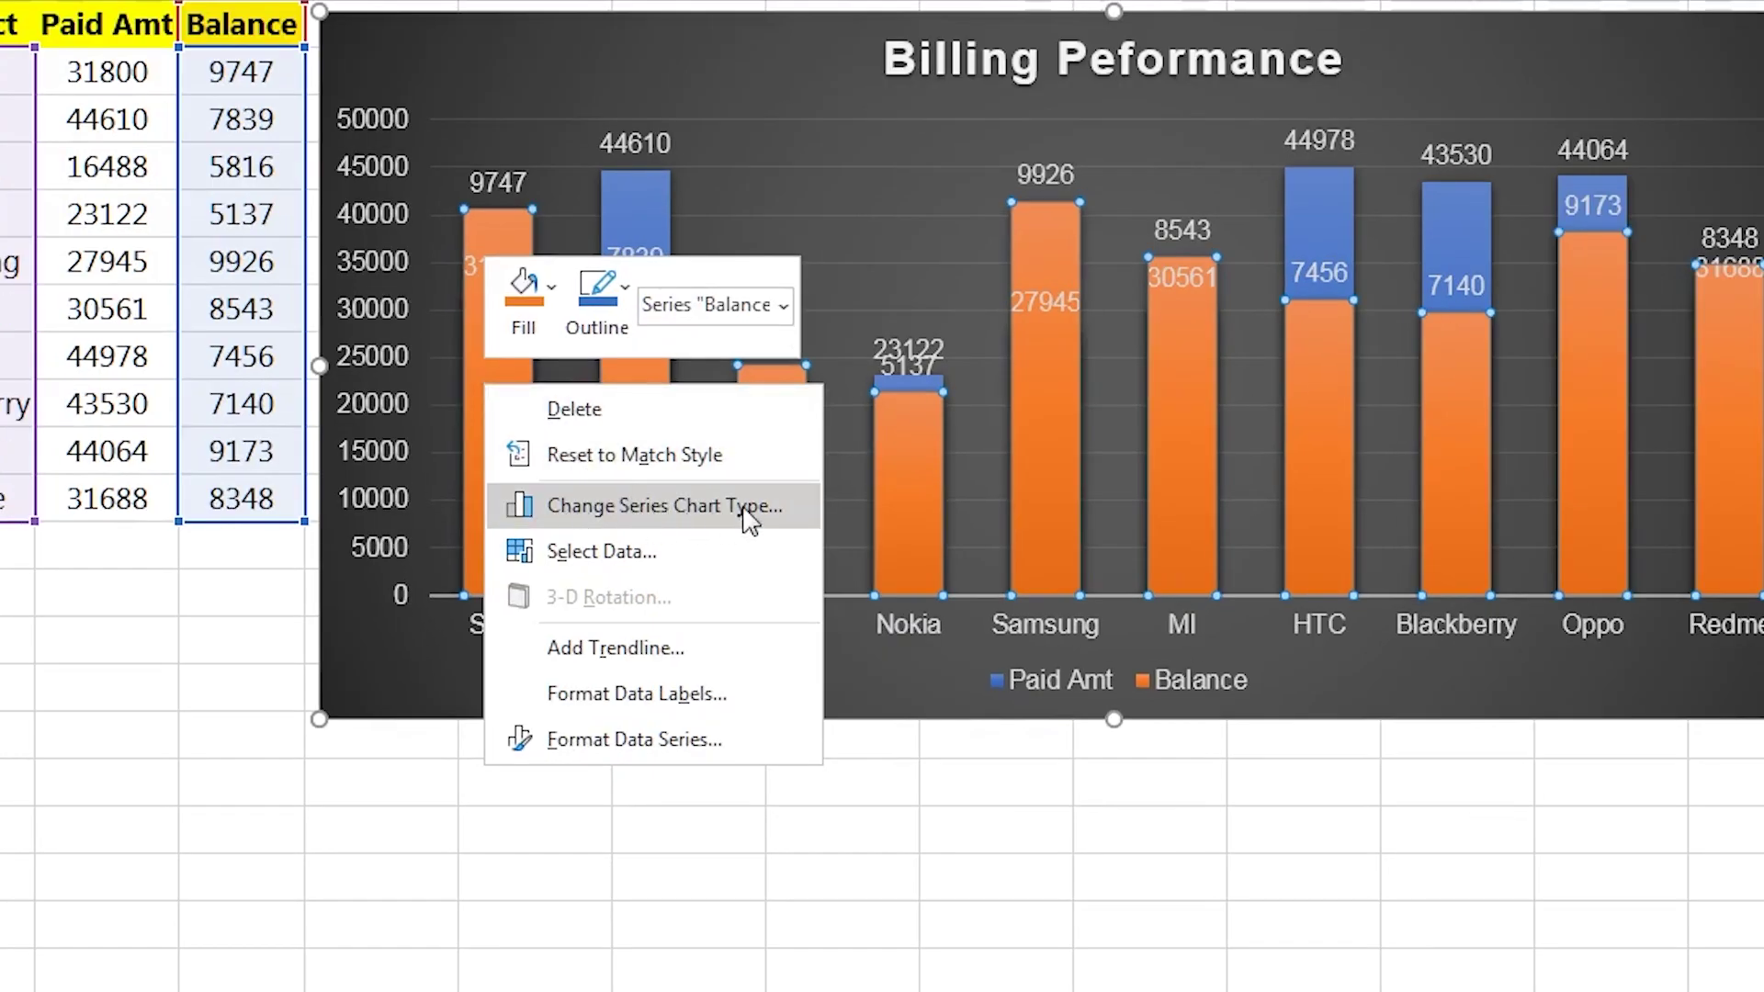
{"action": "left_click", "coordinate": [685, 512]}
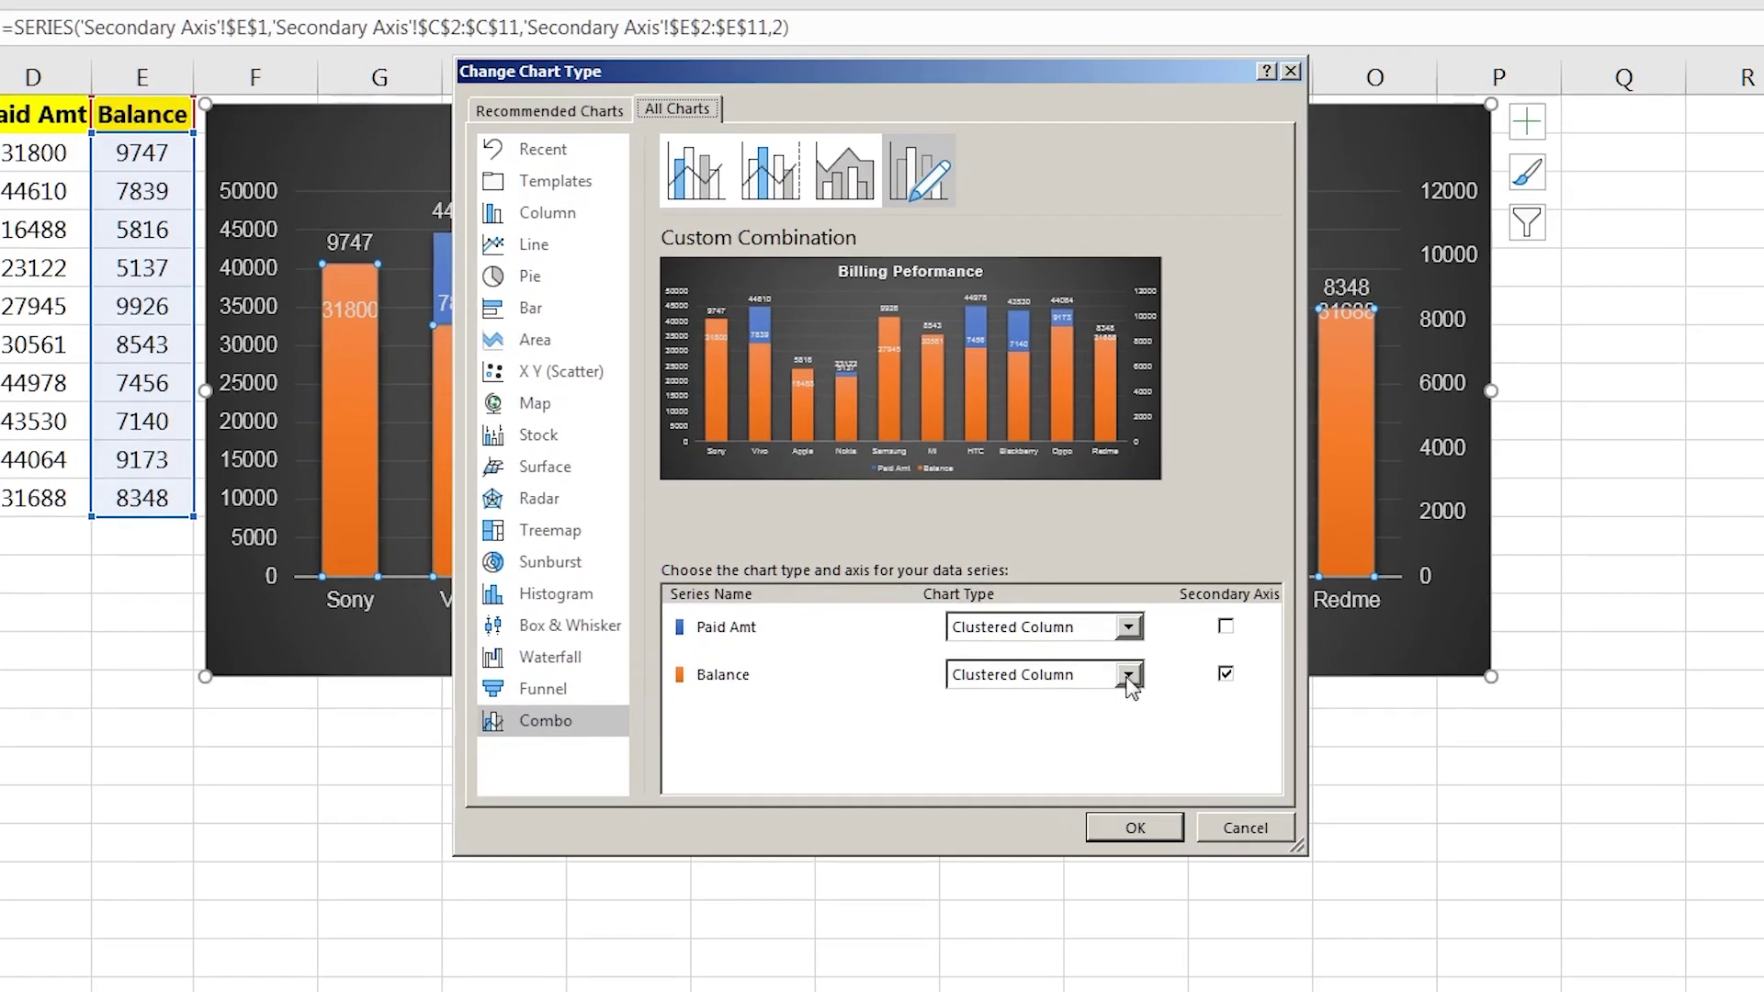
{"action": "left_click", "coordinate": [1128, 675]}
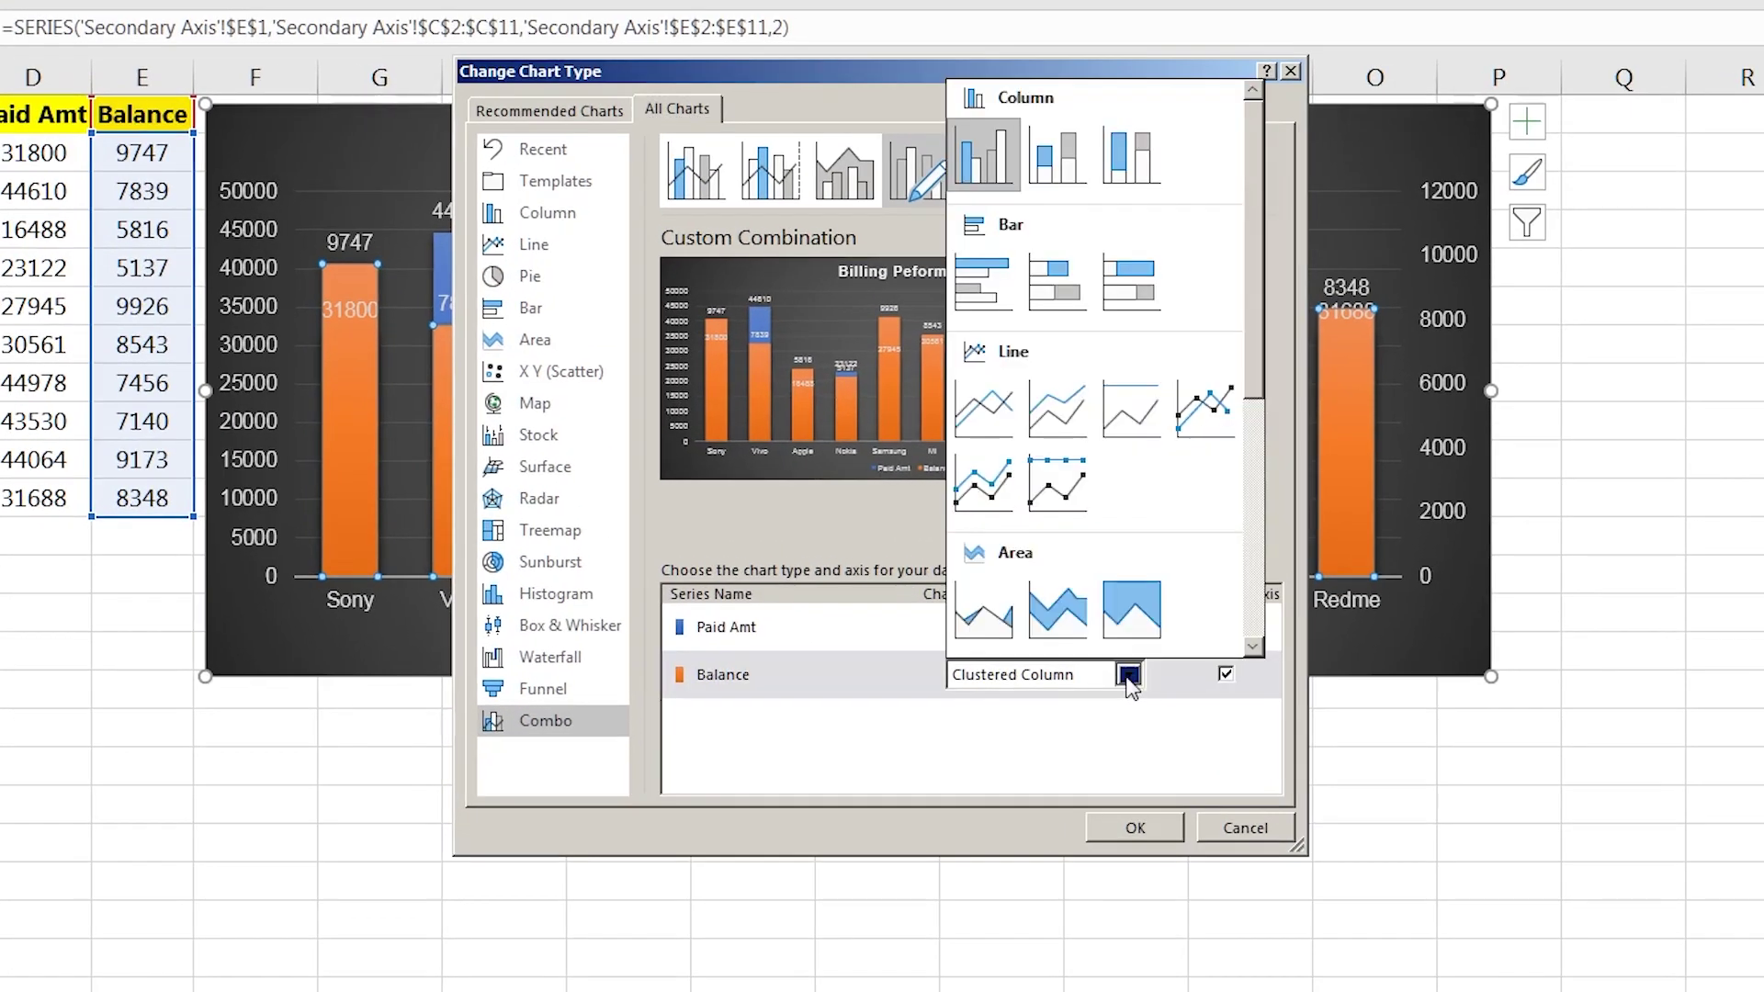
{"action": "left_click", "coordinate": [999, 425]}
{"action": "left_click", "coordinate": [1134, 827]}
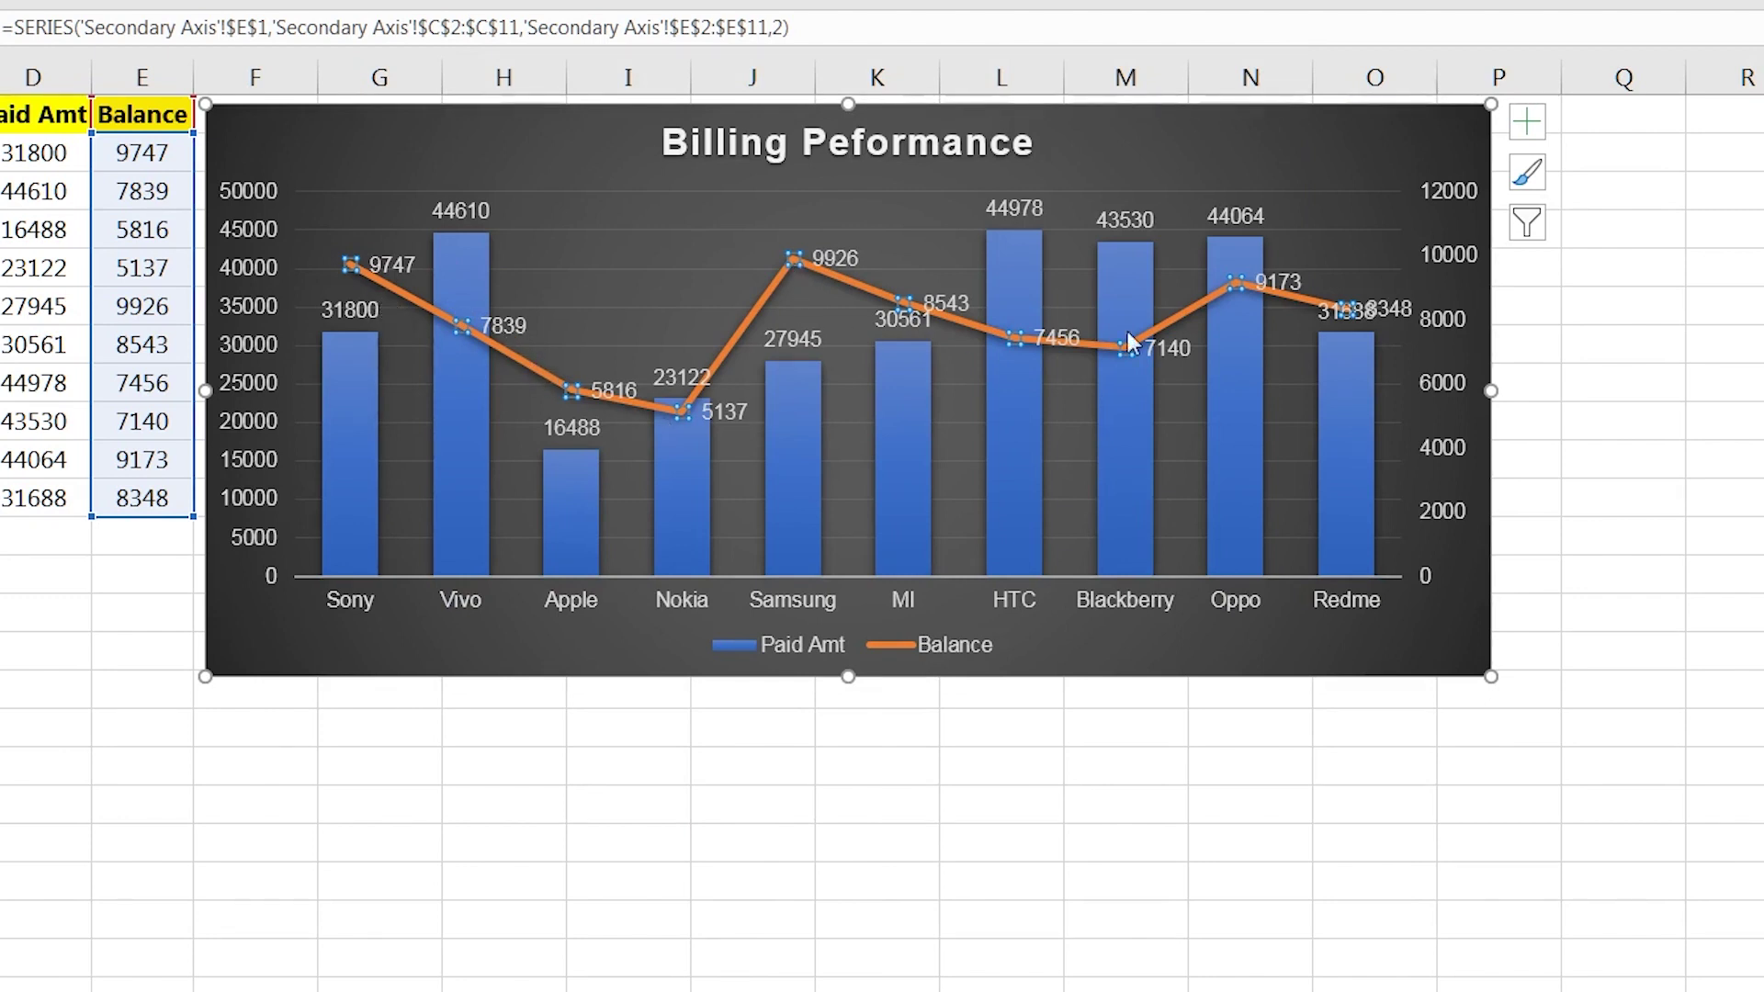
Make the Balance line smoothed, trying thinner widths and then undoing them.
{"action": "left_click", "coordinate": [765, 294]}
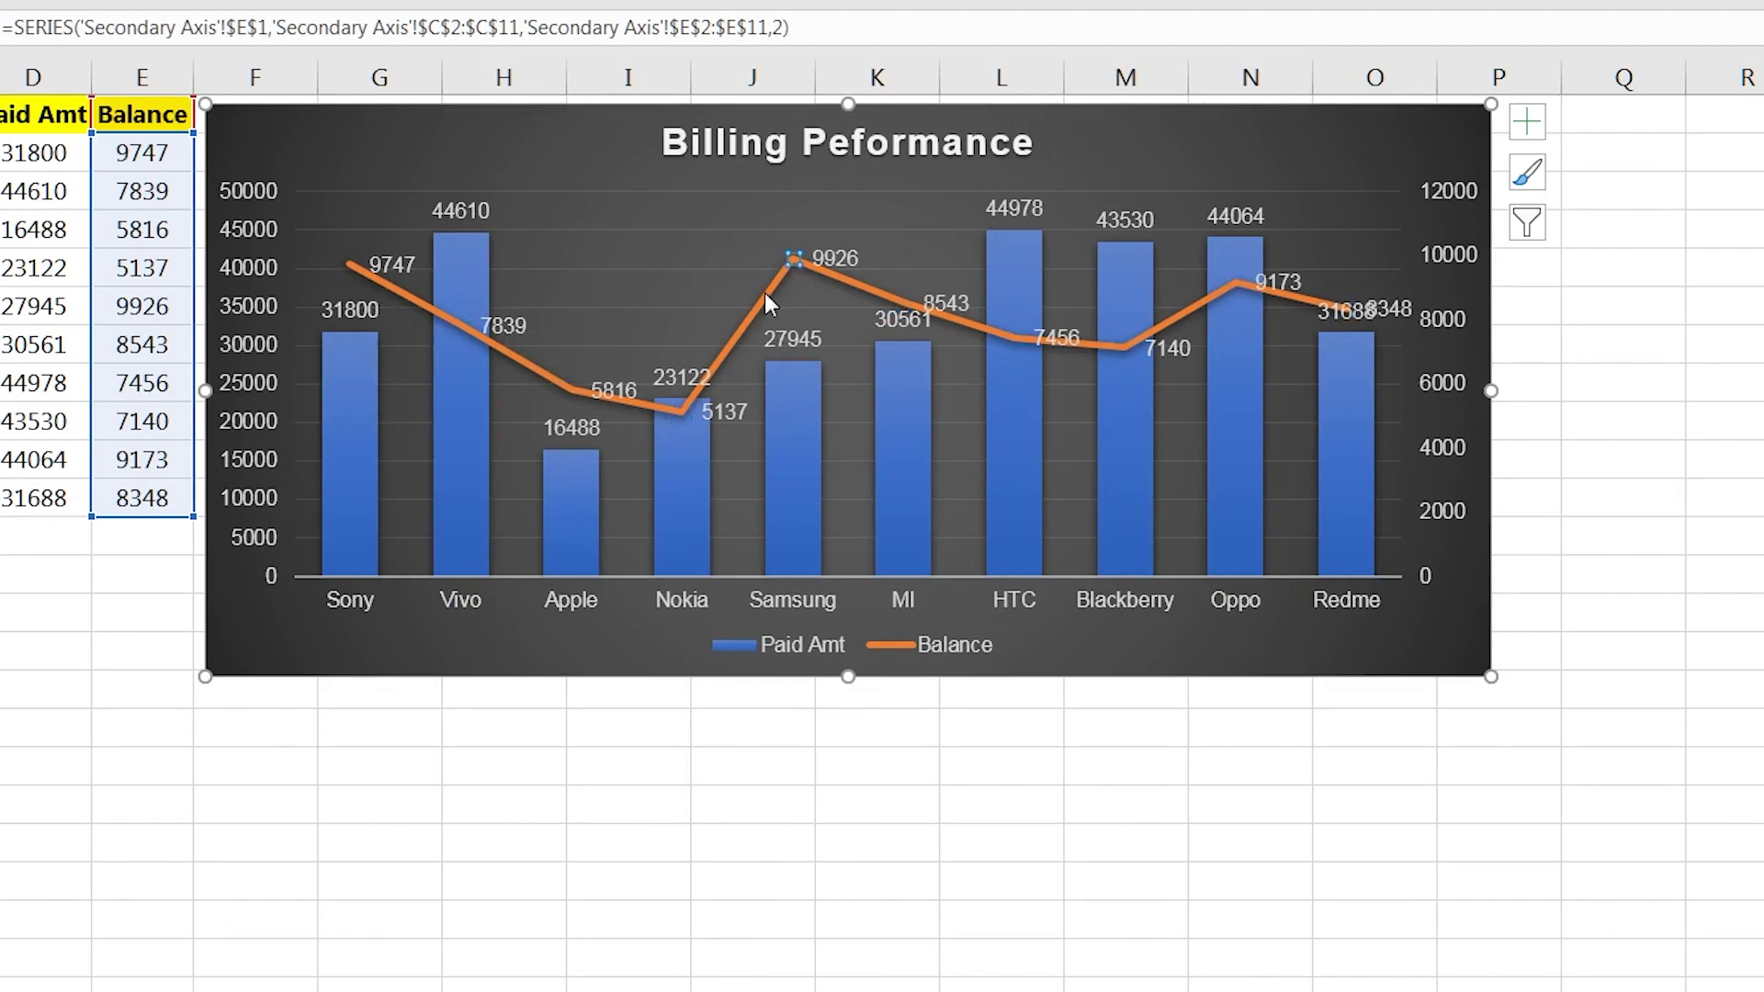
{"action": "right_click", "coordinate": [766, 294]}
{"action": "left_click", "coordinate": [887, 580]}
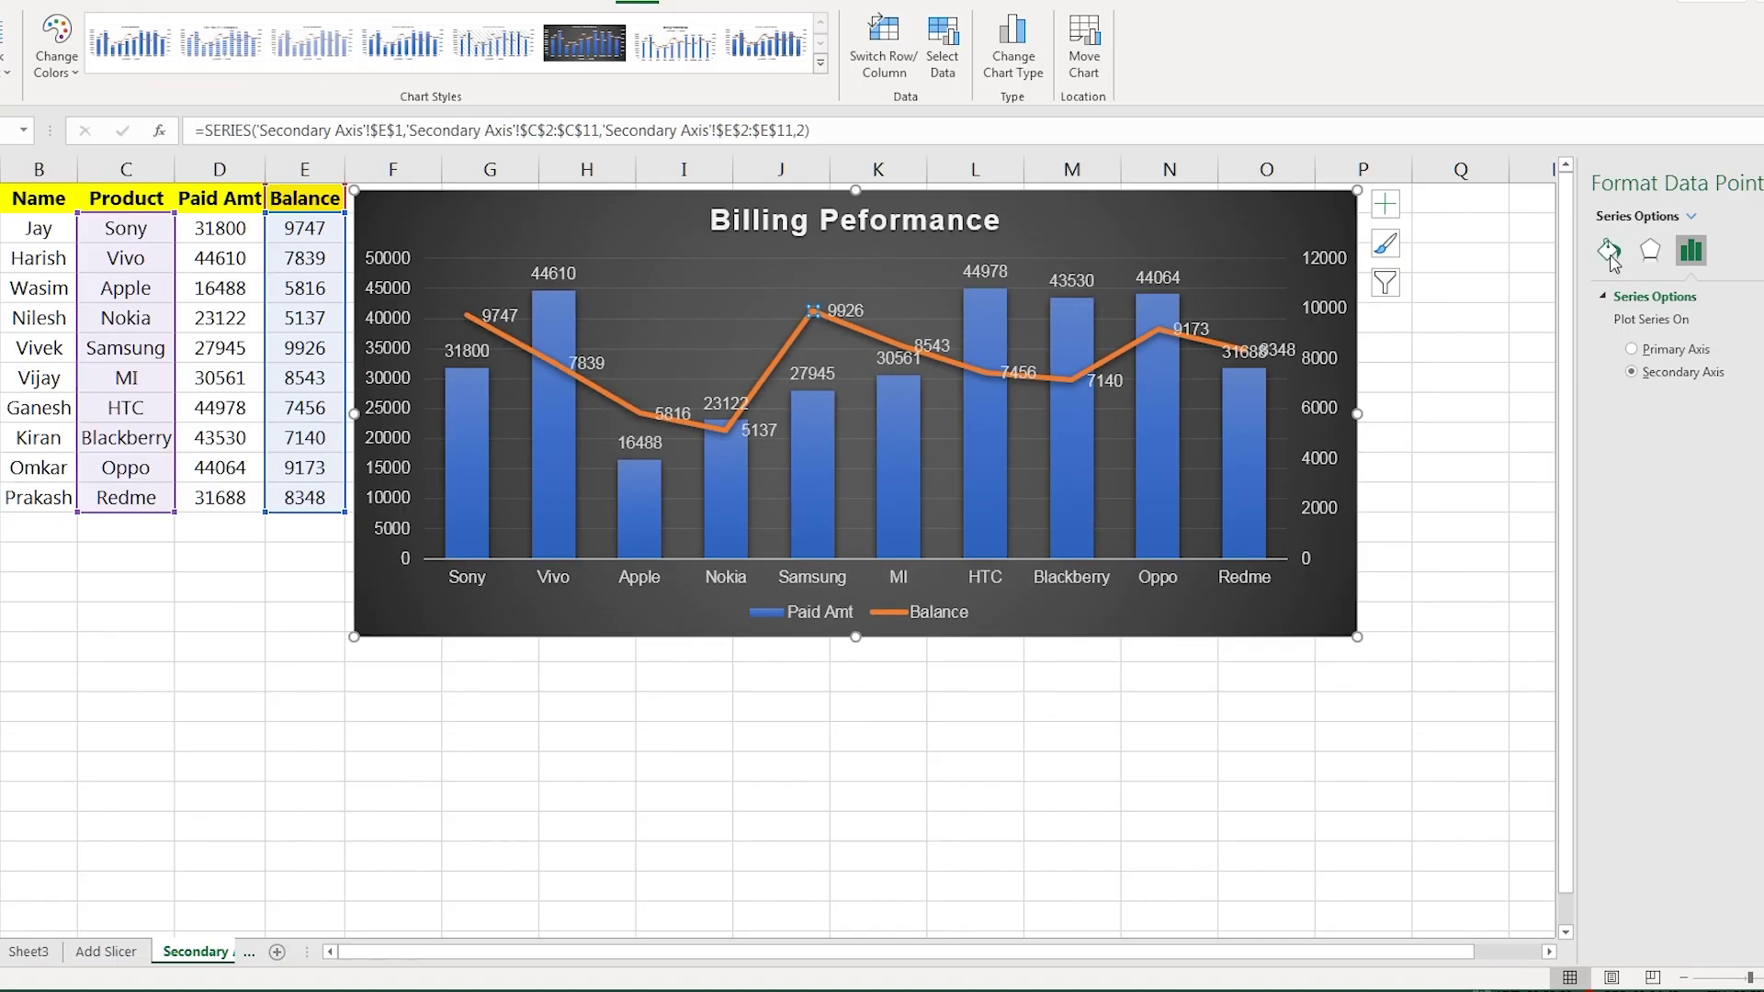
{"action": "left_click", "coordinate": [1528, 277]}
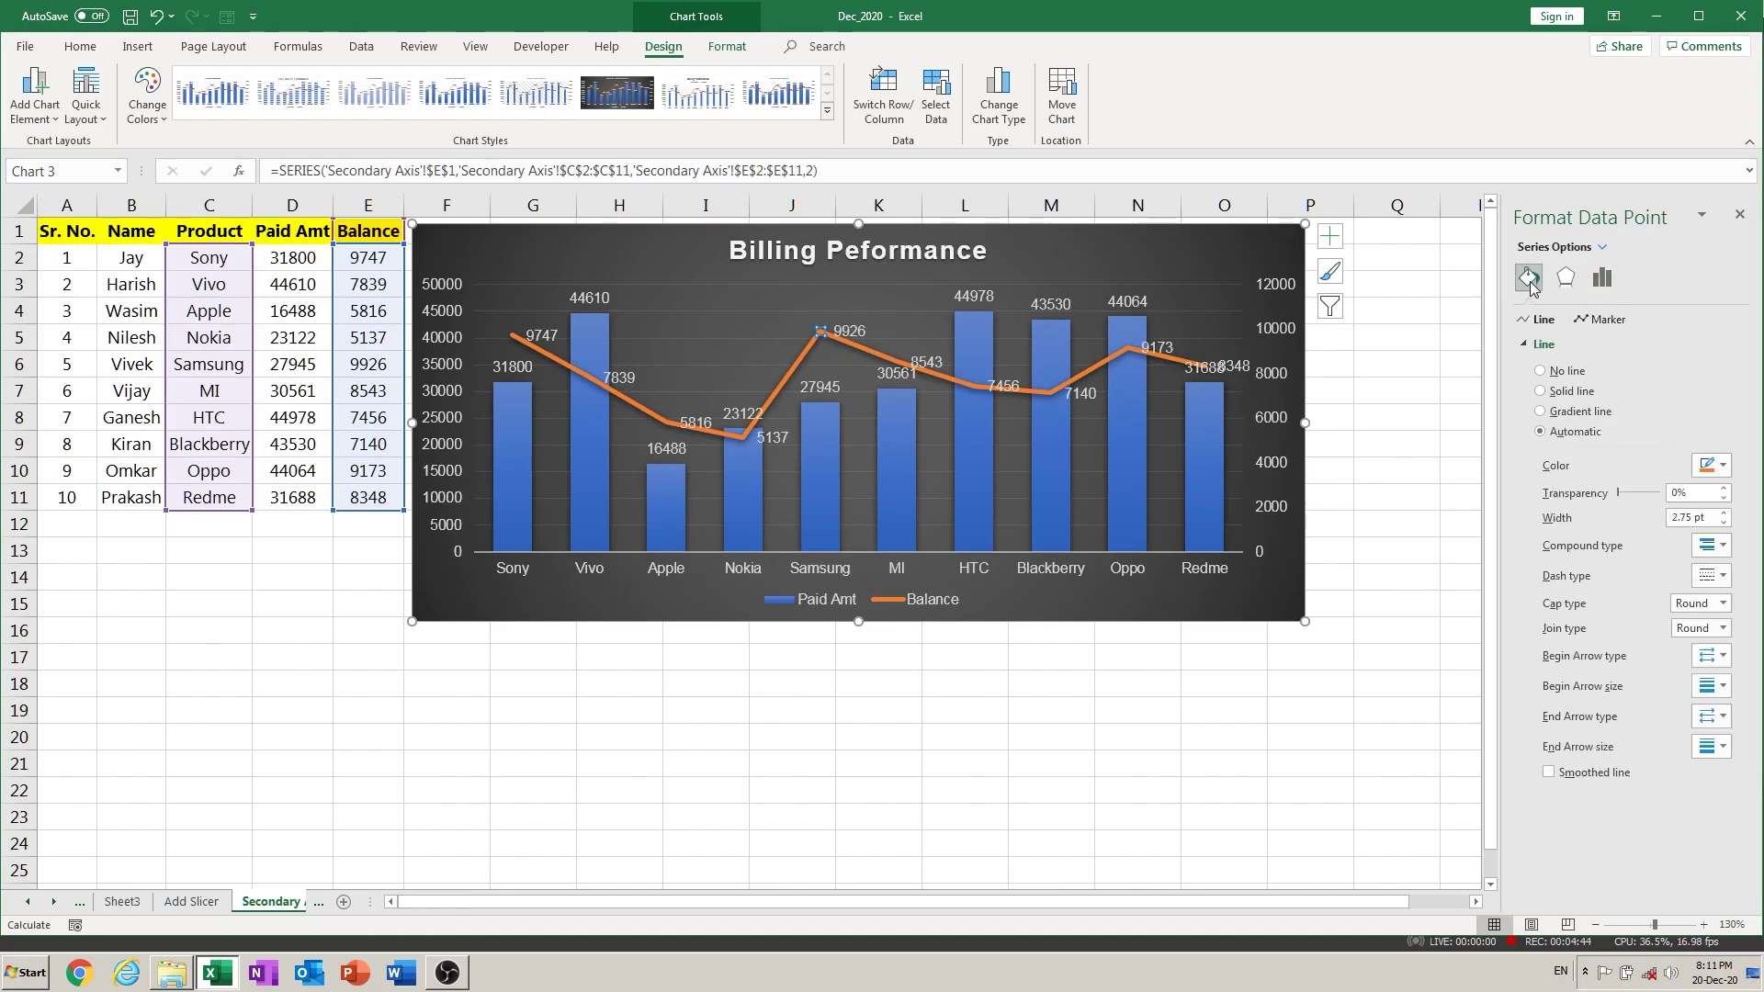
{"action": "left_click", "coordinate": [1550, 773]}
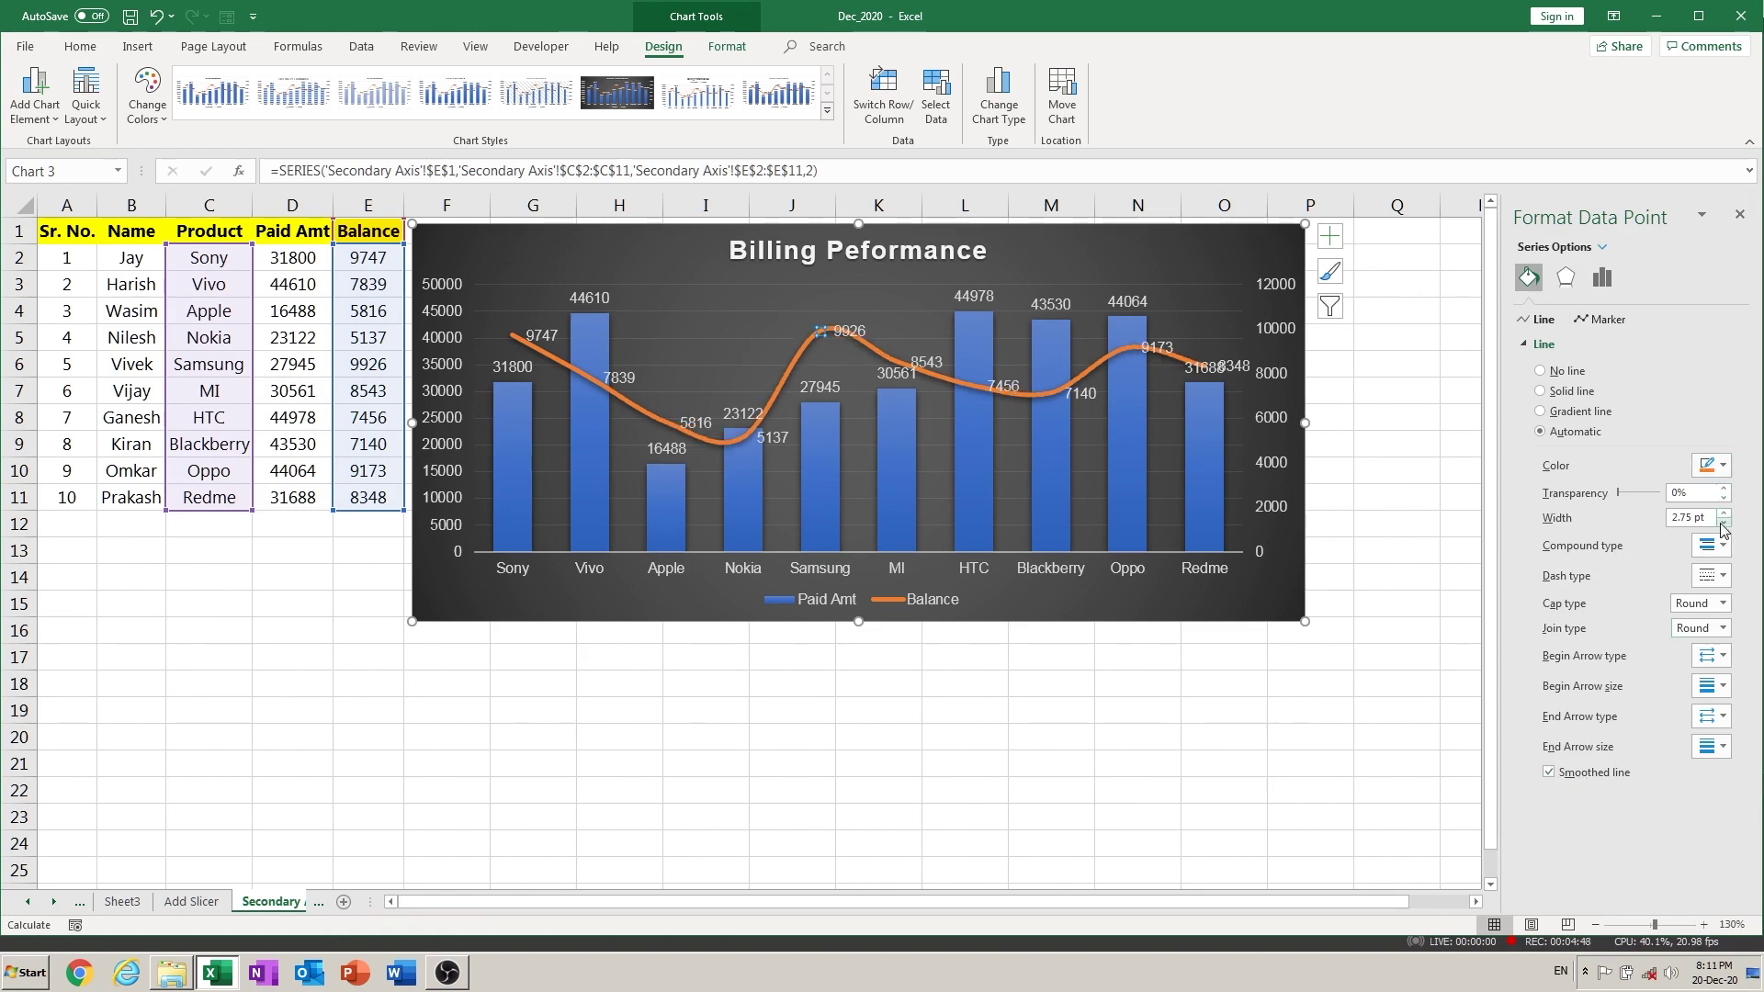
{"action": "left_click", "coordinate": [1724, 523]}
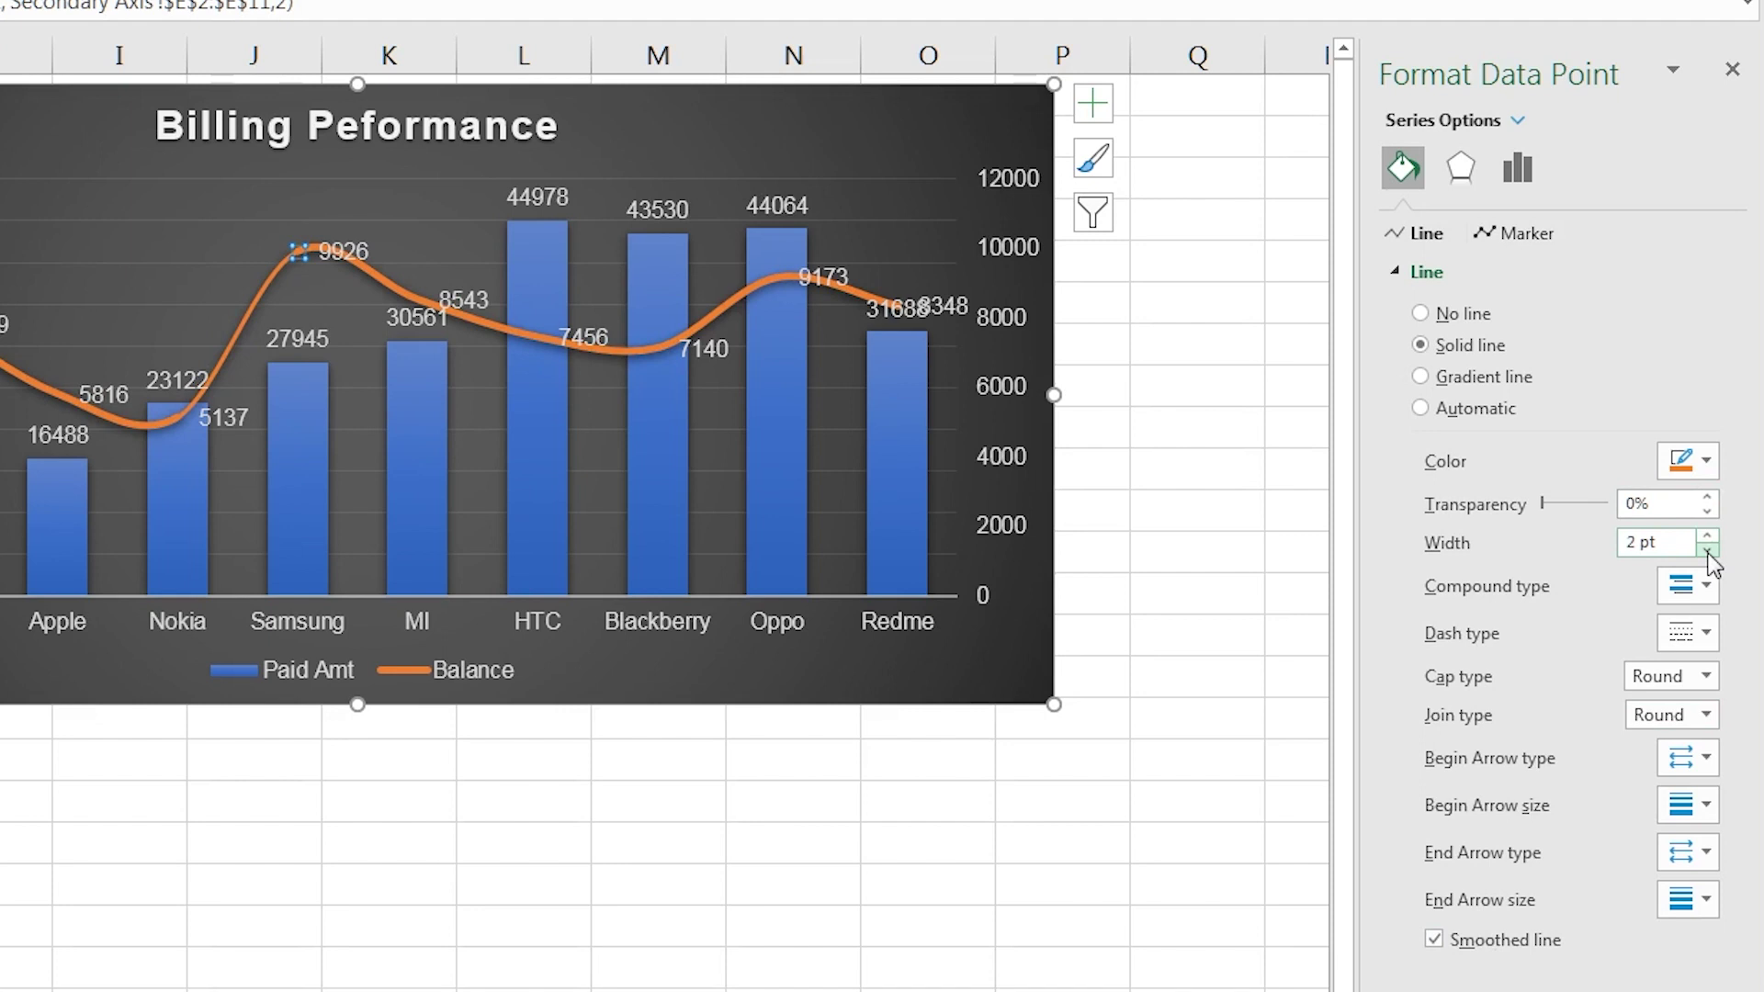
{"action": "left_click", "coordinate": [1707, 552]}
{"action": "left_click", "coordinate": [1707, 551]}
{"action": "left_click", "coordinate": [1708, 551]}
{"action": "left_click", "coordinate": [1708, 551]}
{"action": "left_click", "coordinate": [1707, 551]}
{"action": "left_click", "coordinate": [1707, 551]}
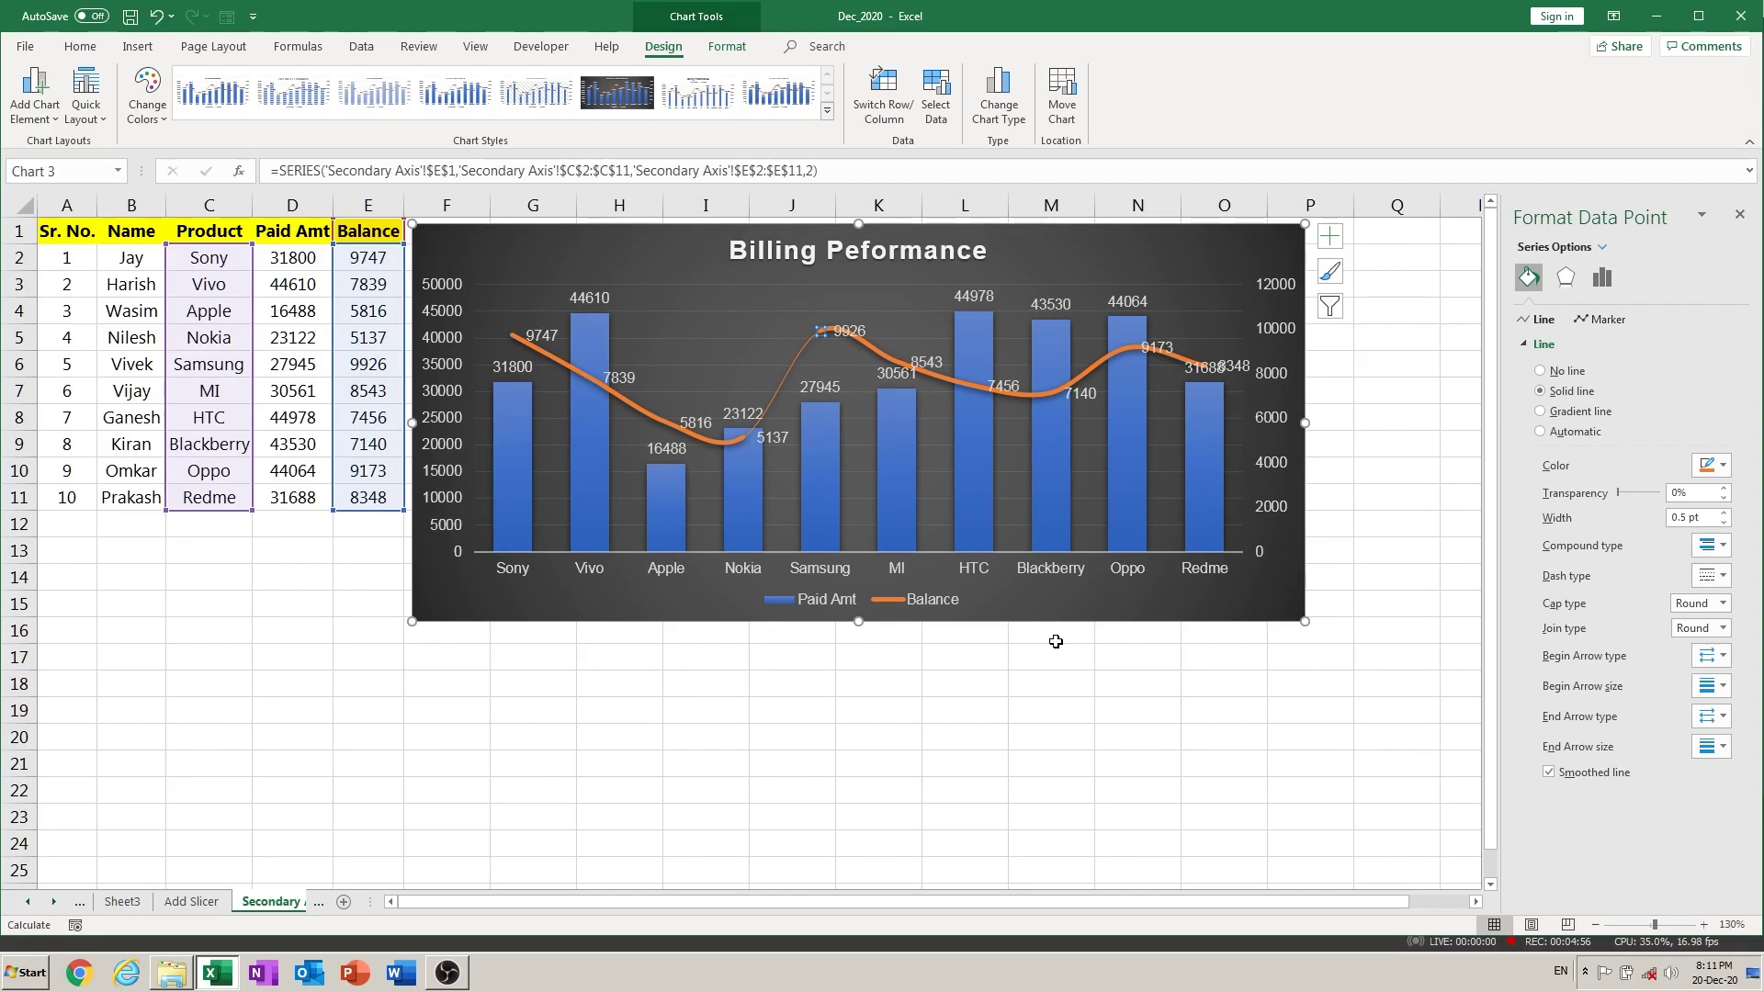
{"action": "key", "text": "ctrl+z"}
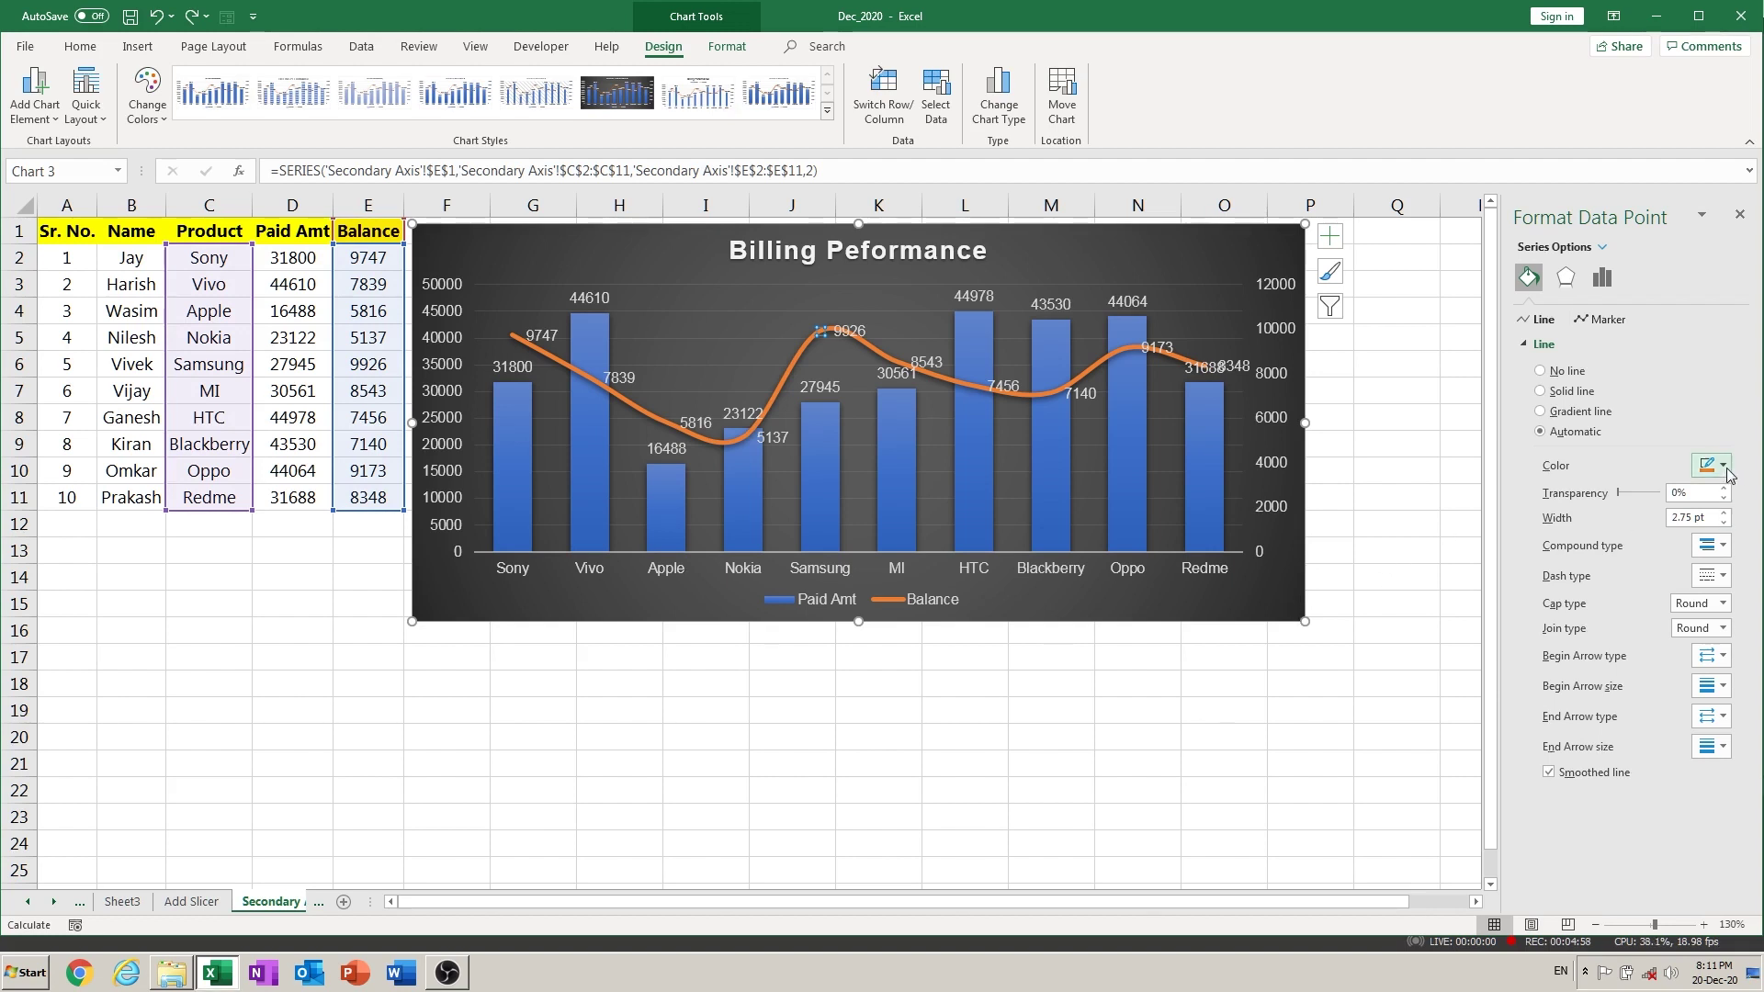
Try a white colour on the Balance line, undo it, and review the line's formatting.
{"action": "left_click", "coordinate": [1724, 466]}
{"action": "left_click", "coordinate": [1616, 517]}
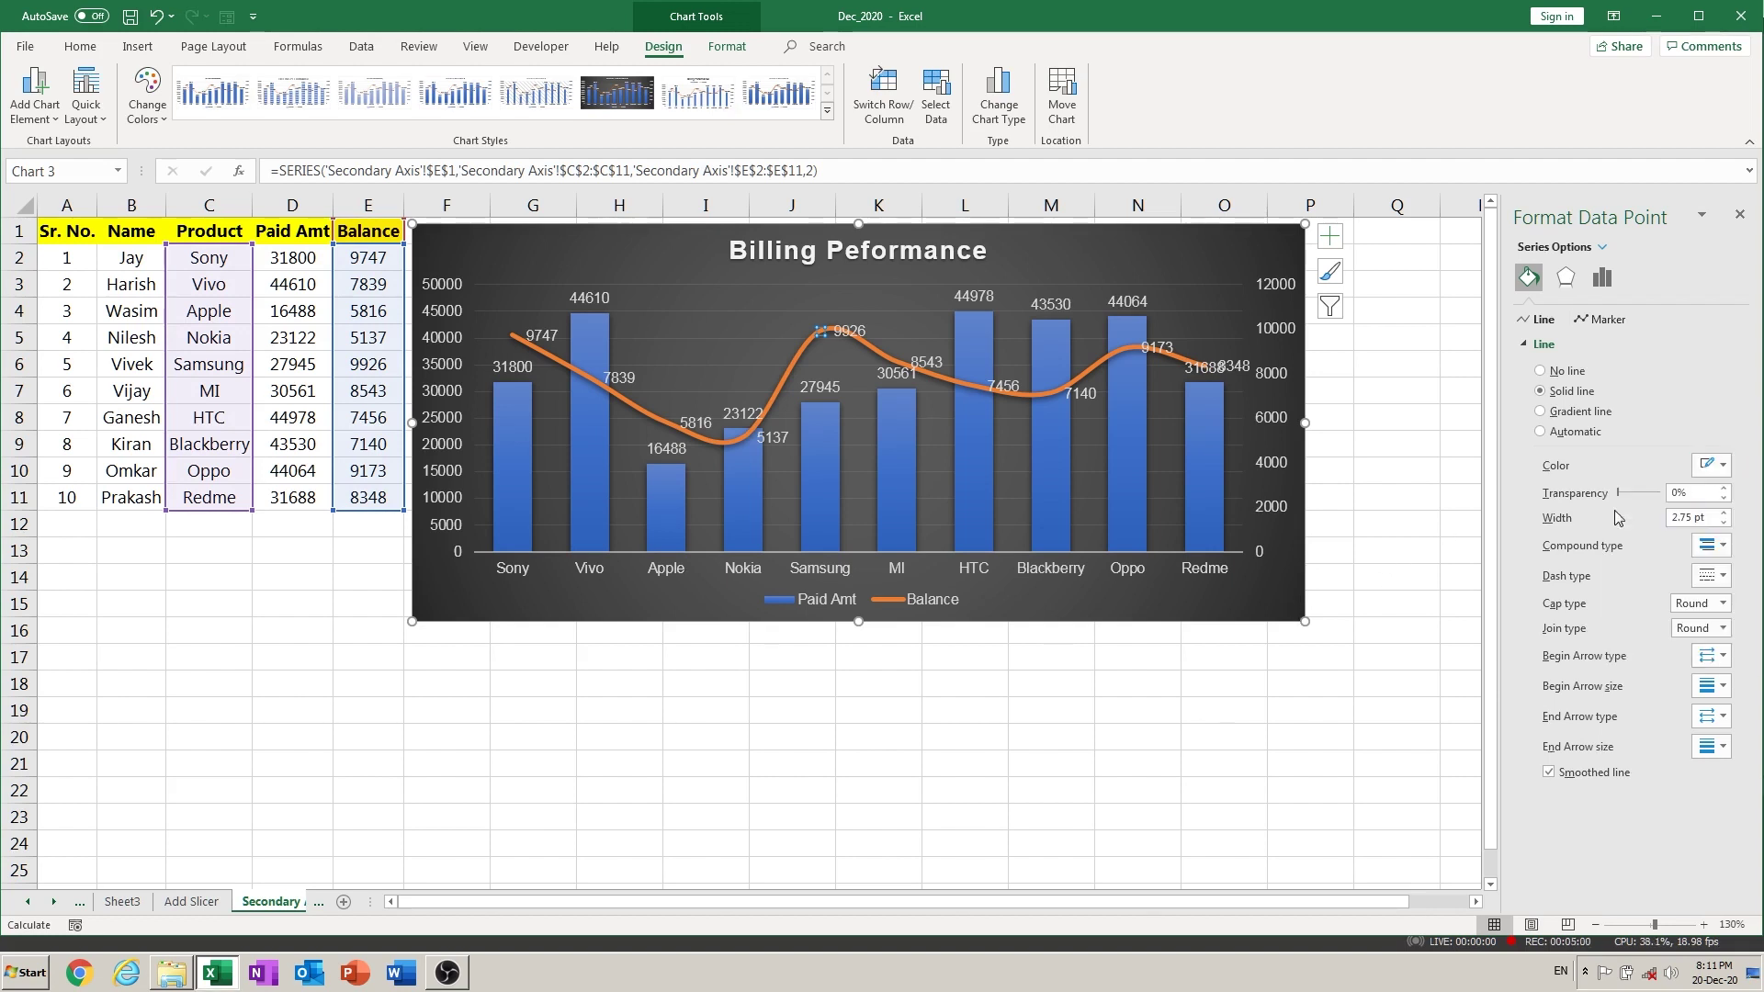
{"action": "left_click", "coordinate": [1221, 784]}
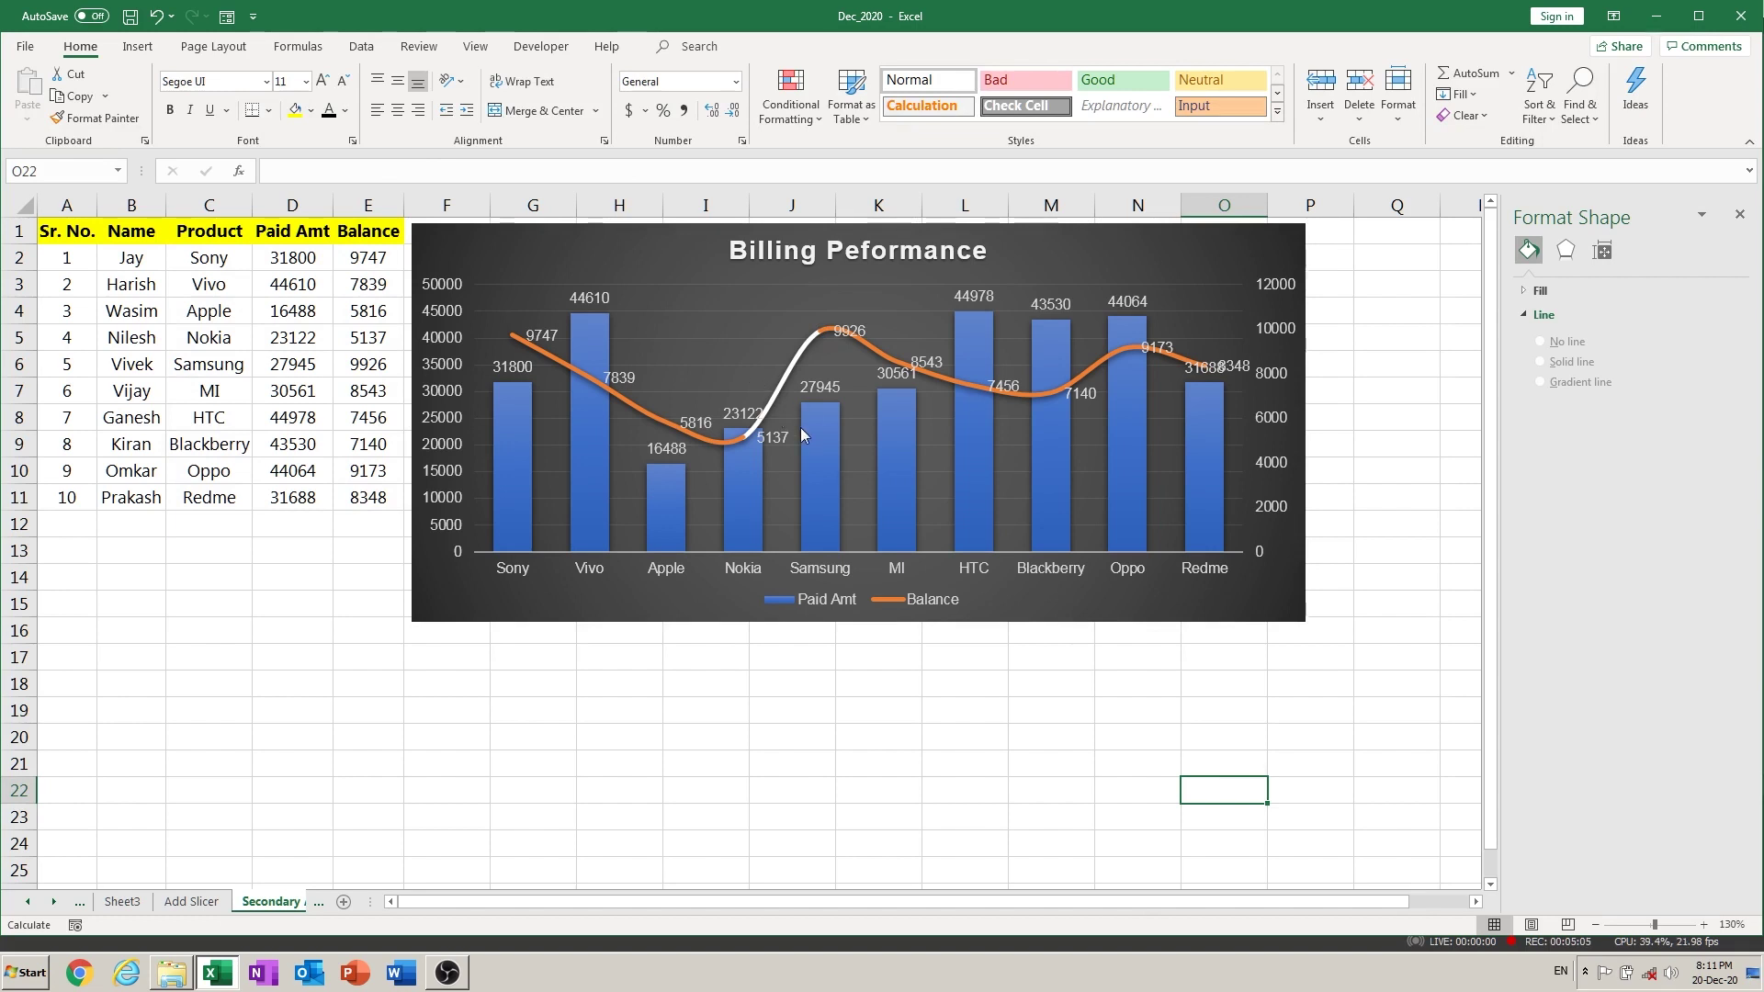
{"action": "key", "text": "ctrl+z"}
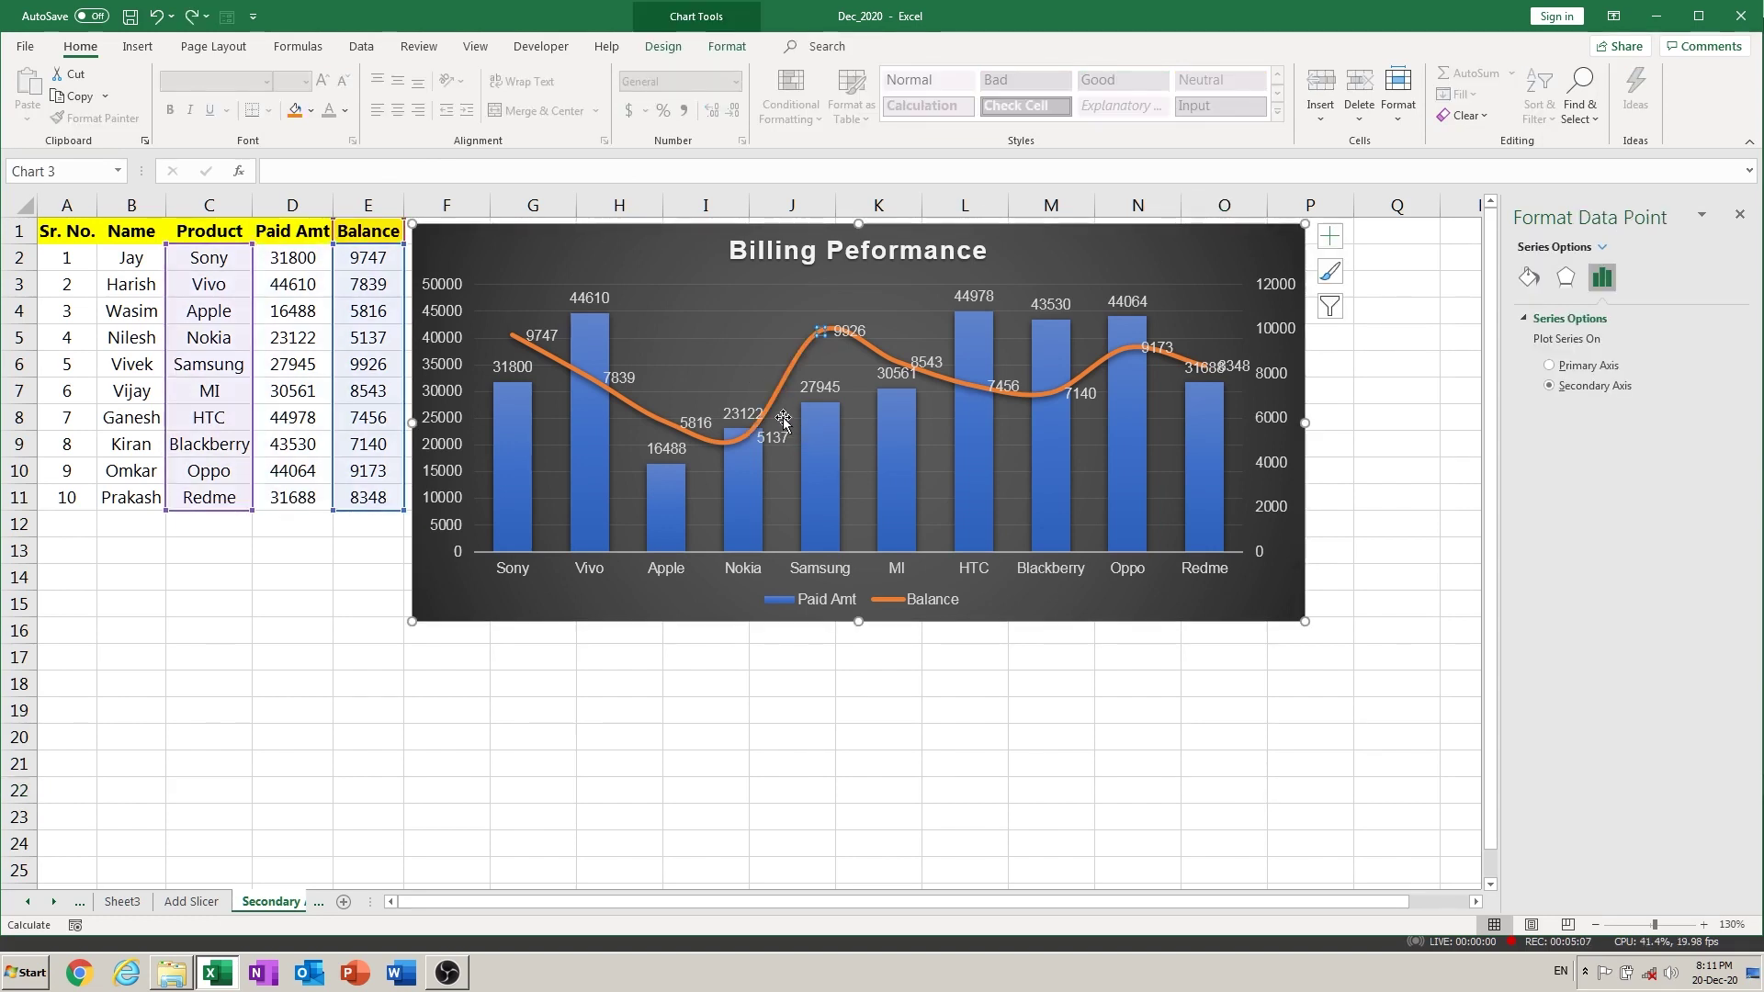
{"action": "left_click", "coordinate": [971, 386]}
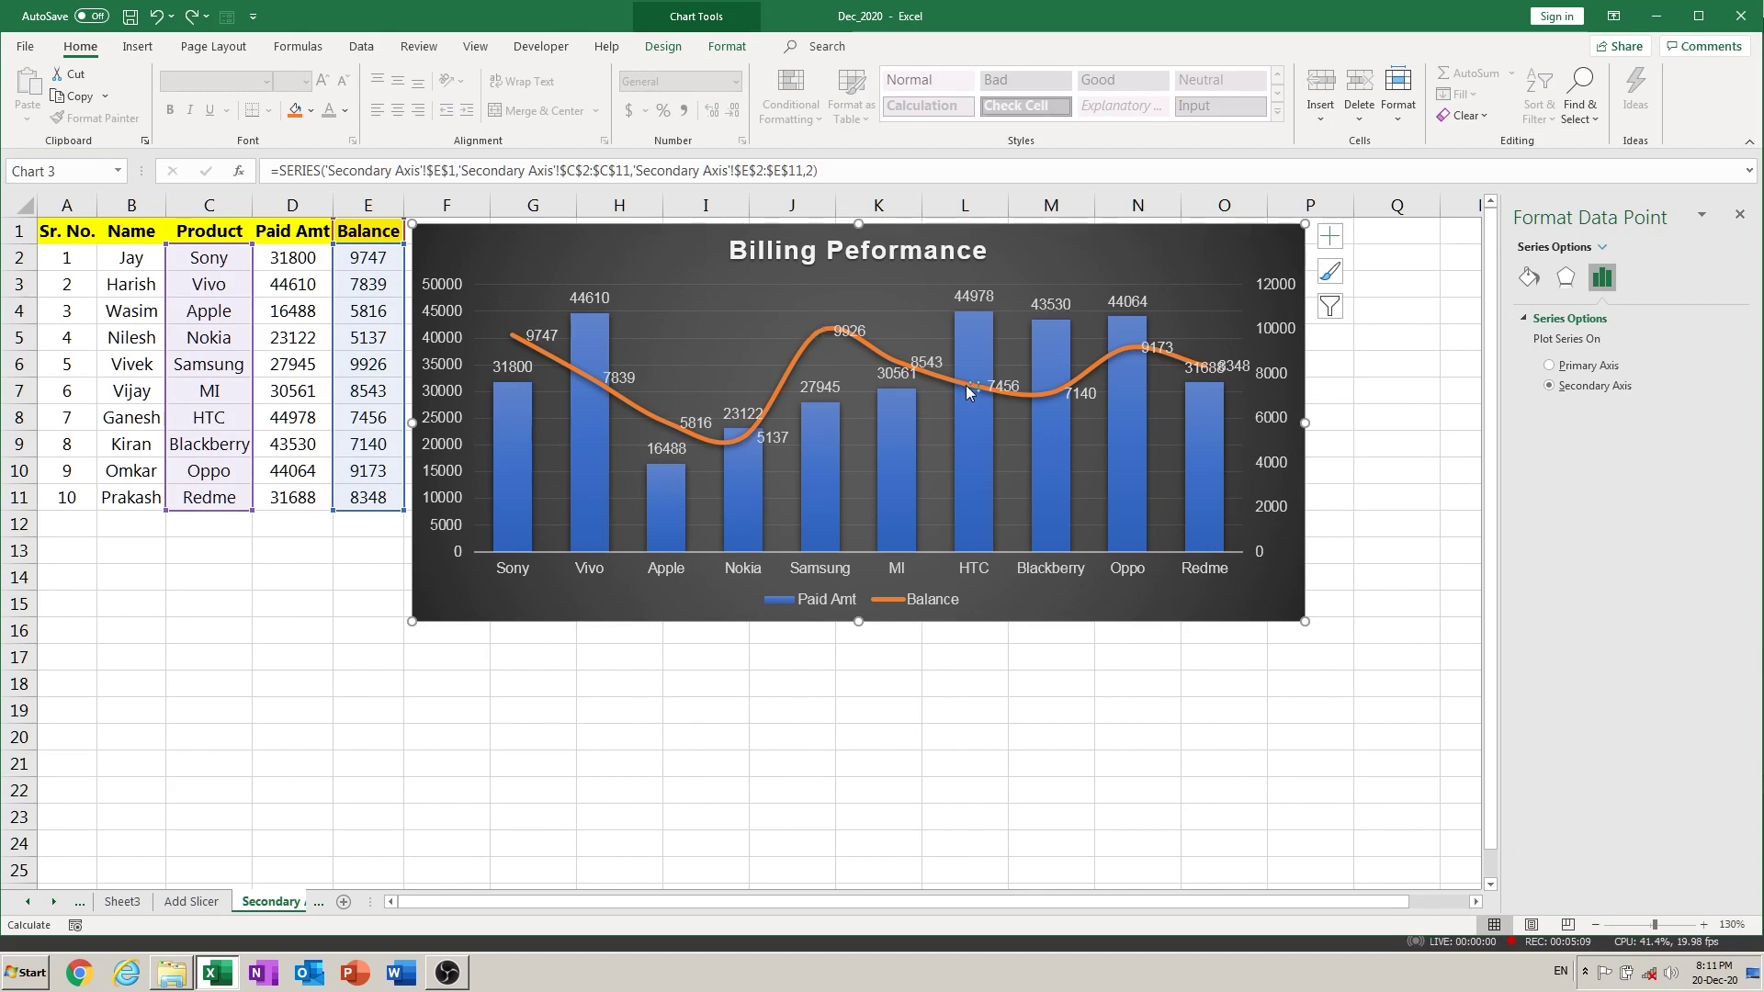
{"action": "right_click", "coordinate": [802, 352]}
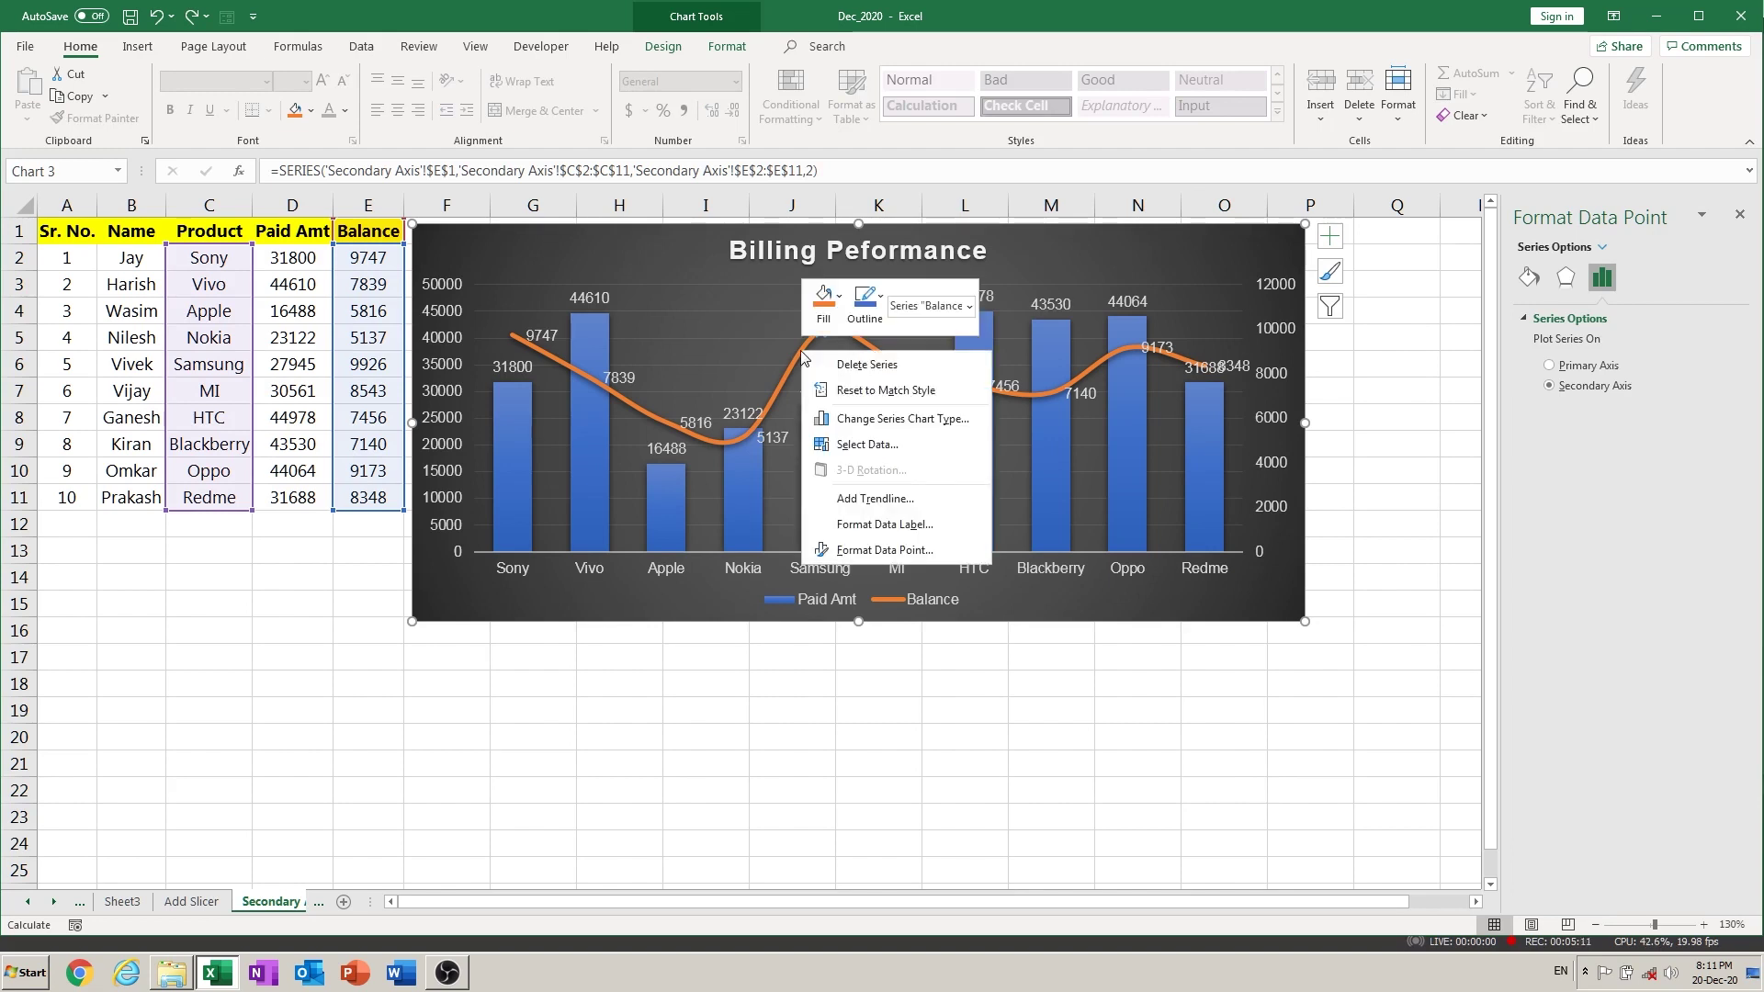
{"action": "left_click", "coordinate": [952, 554]}
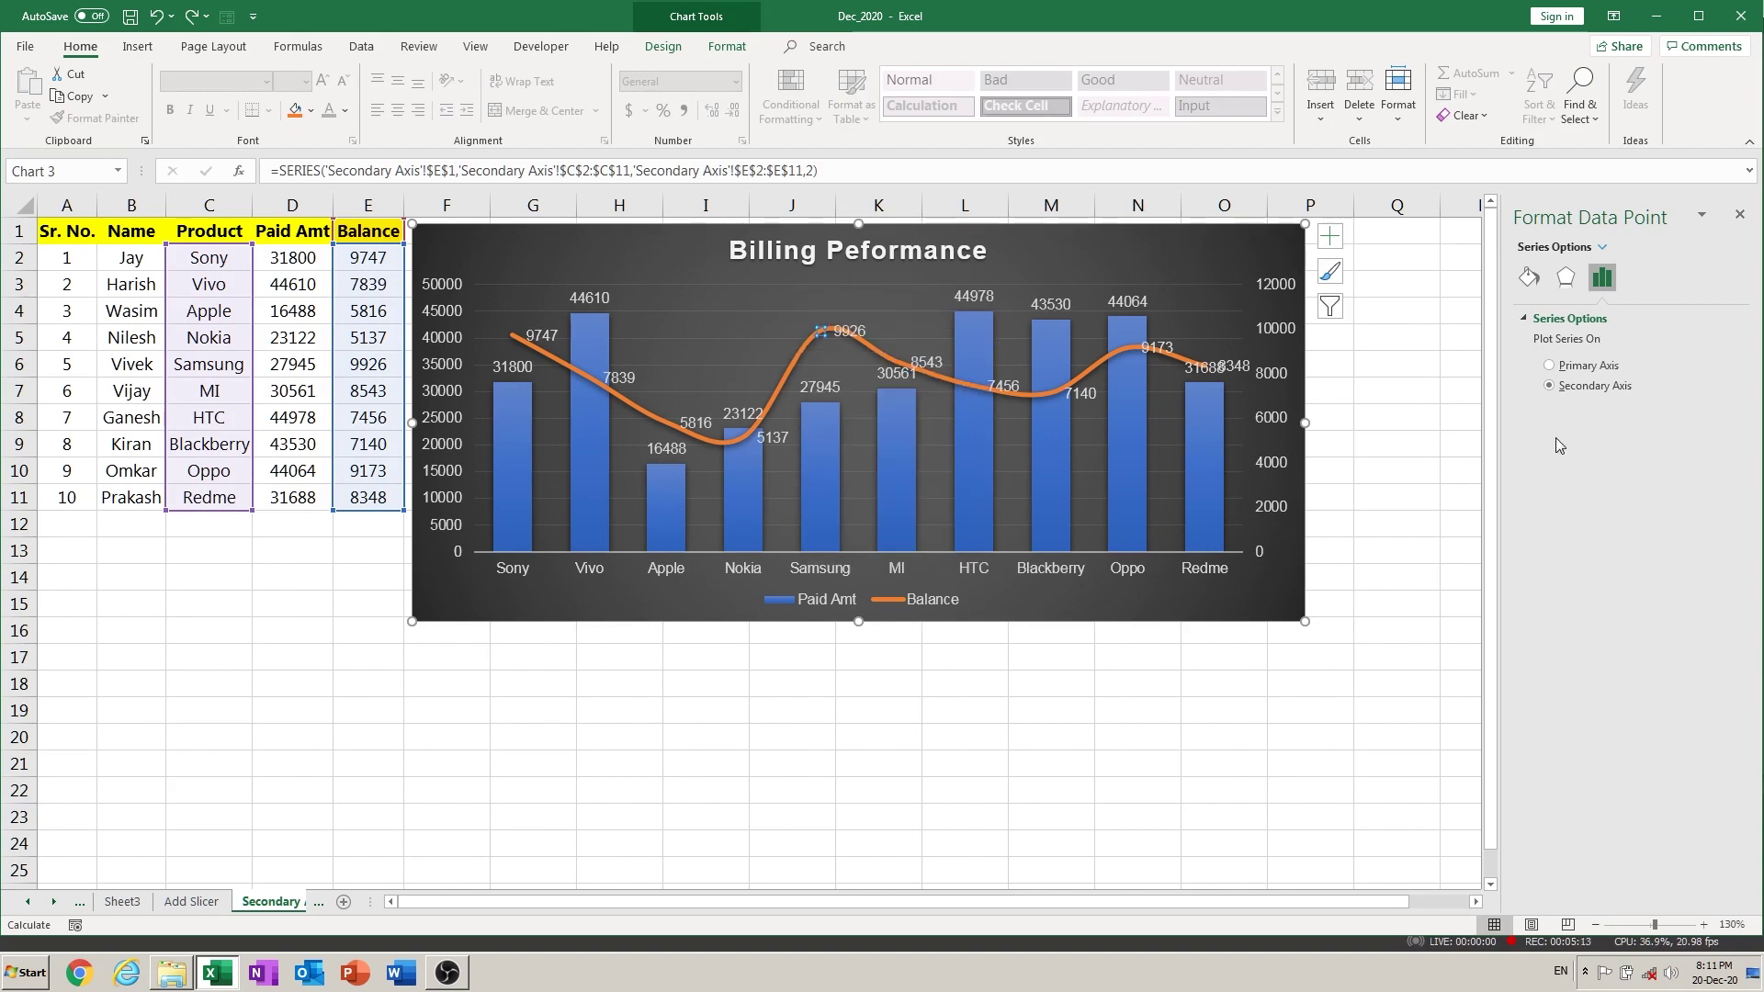
{"action": "left_click", "coordinate": [1535, 280]}
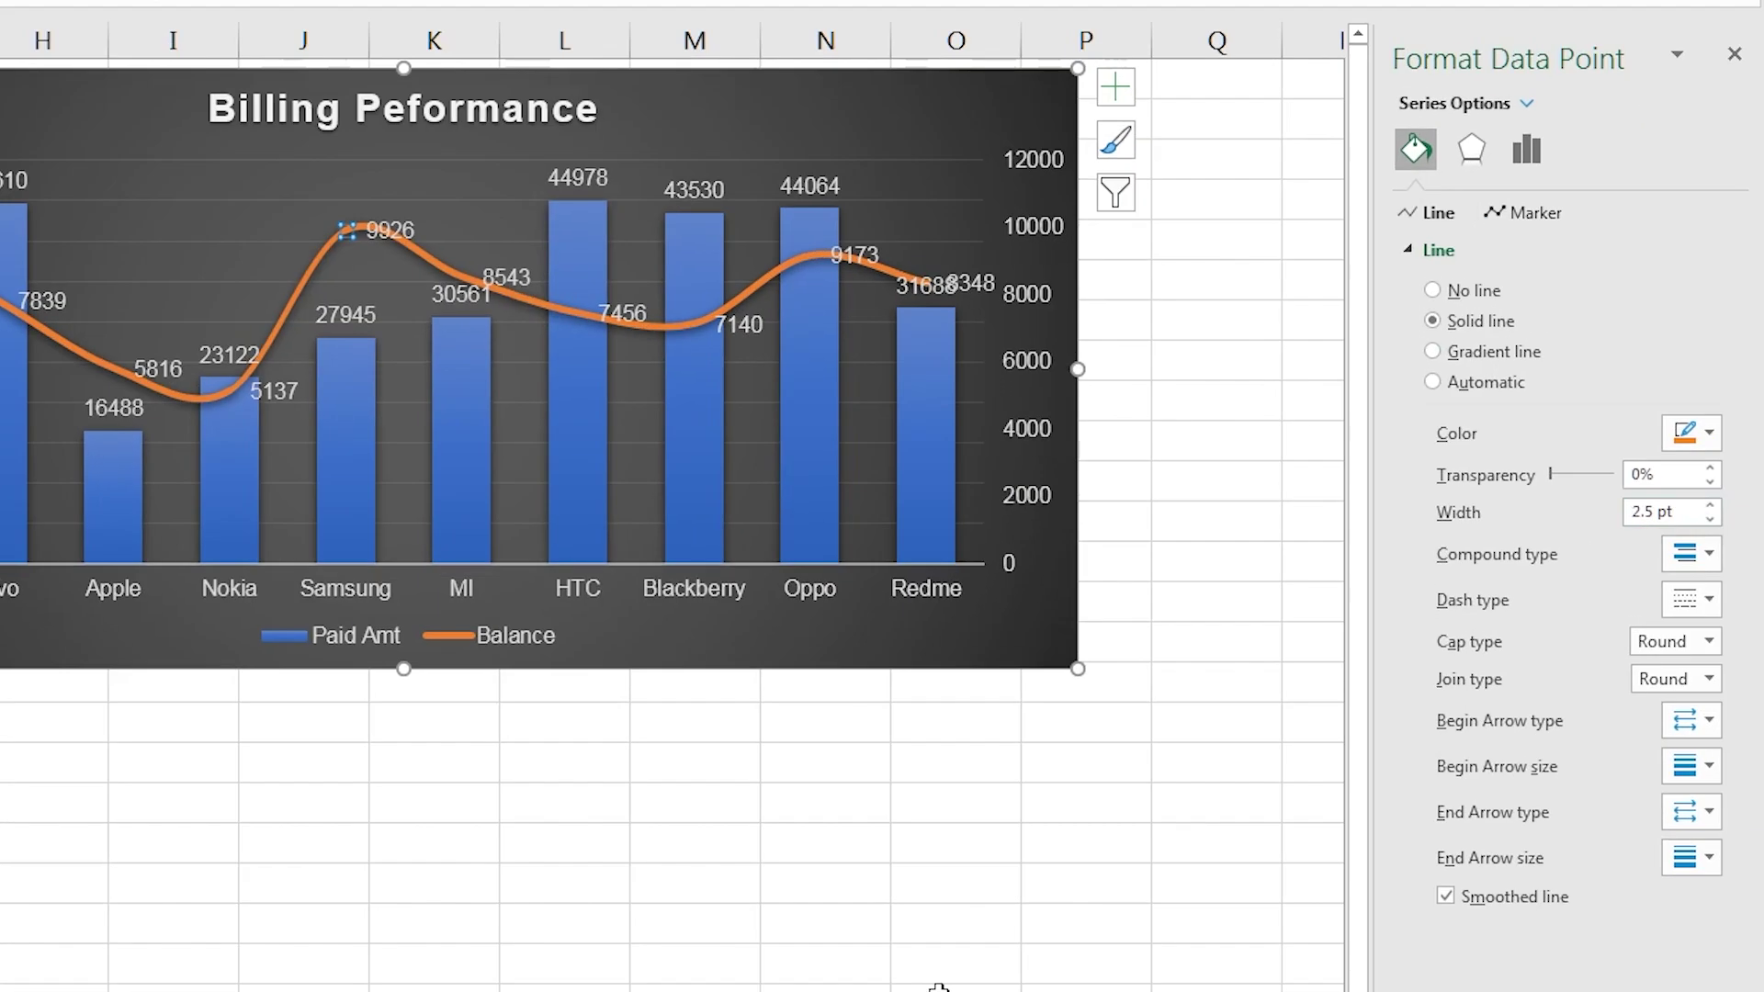
{"action": "left_click", "coordinate": [1195, 794]}
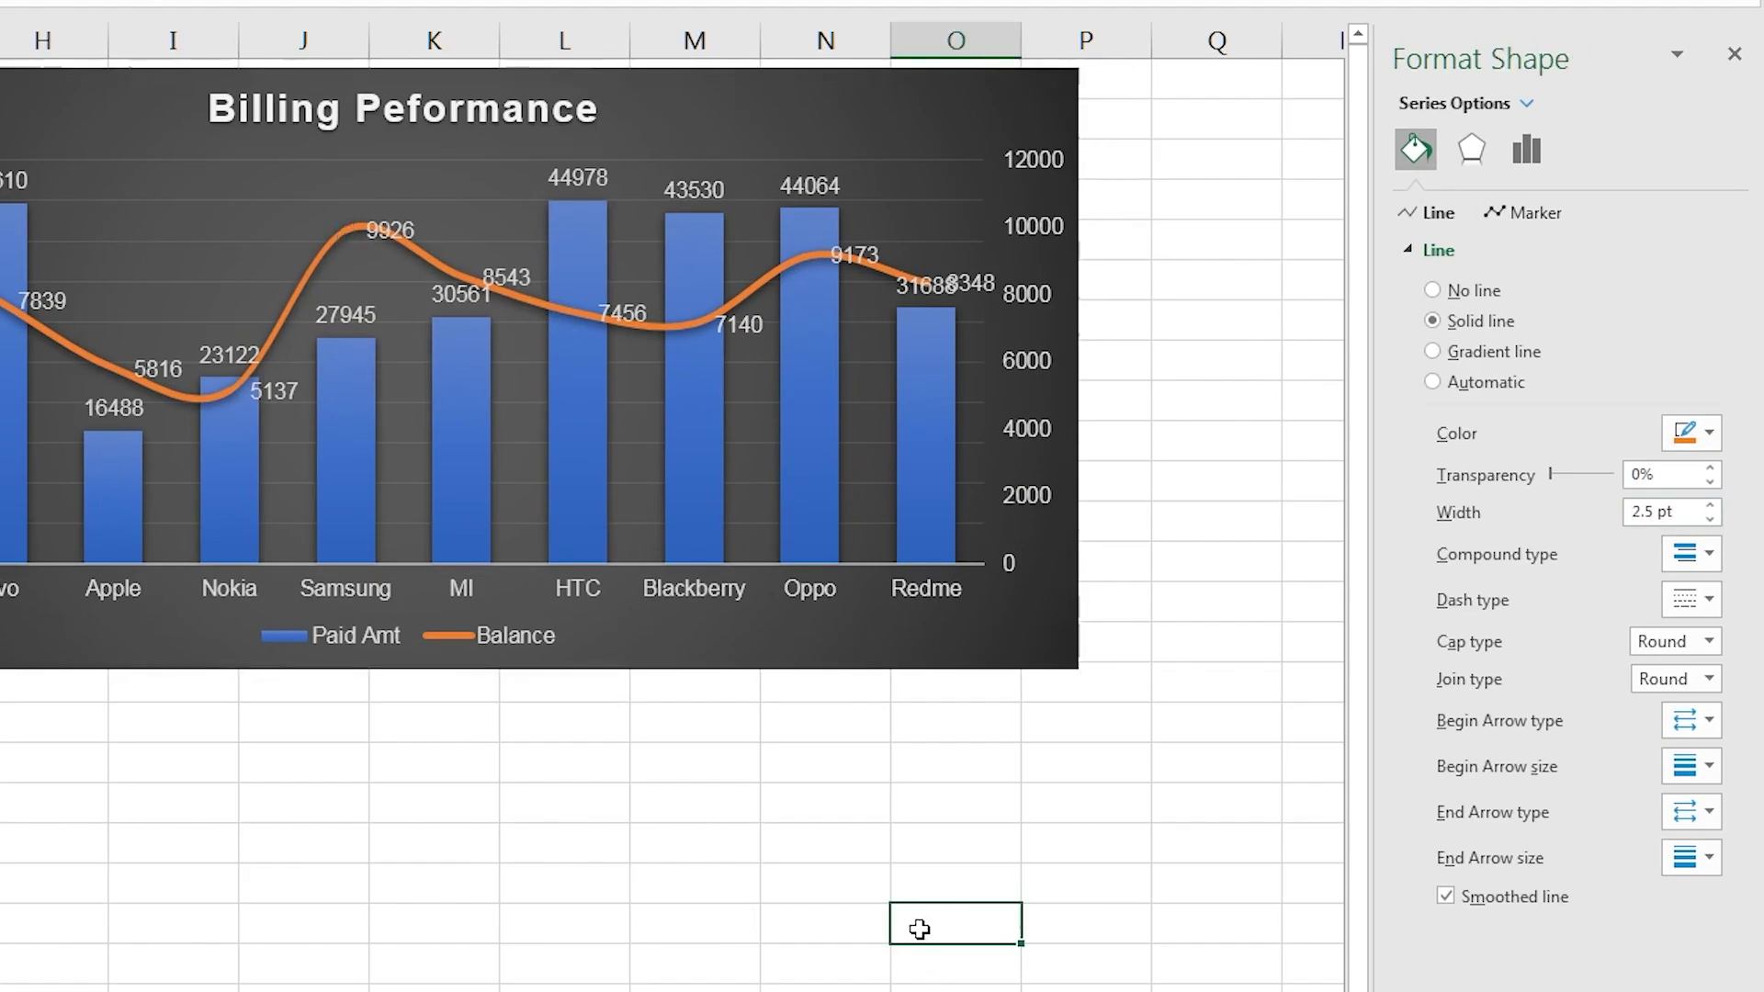
{"action": "left_click", "coordinate": [1041, 175]}
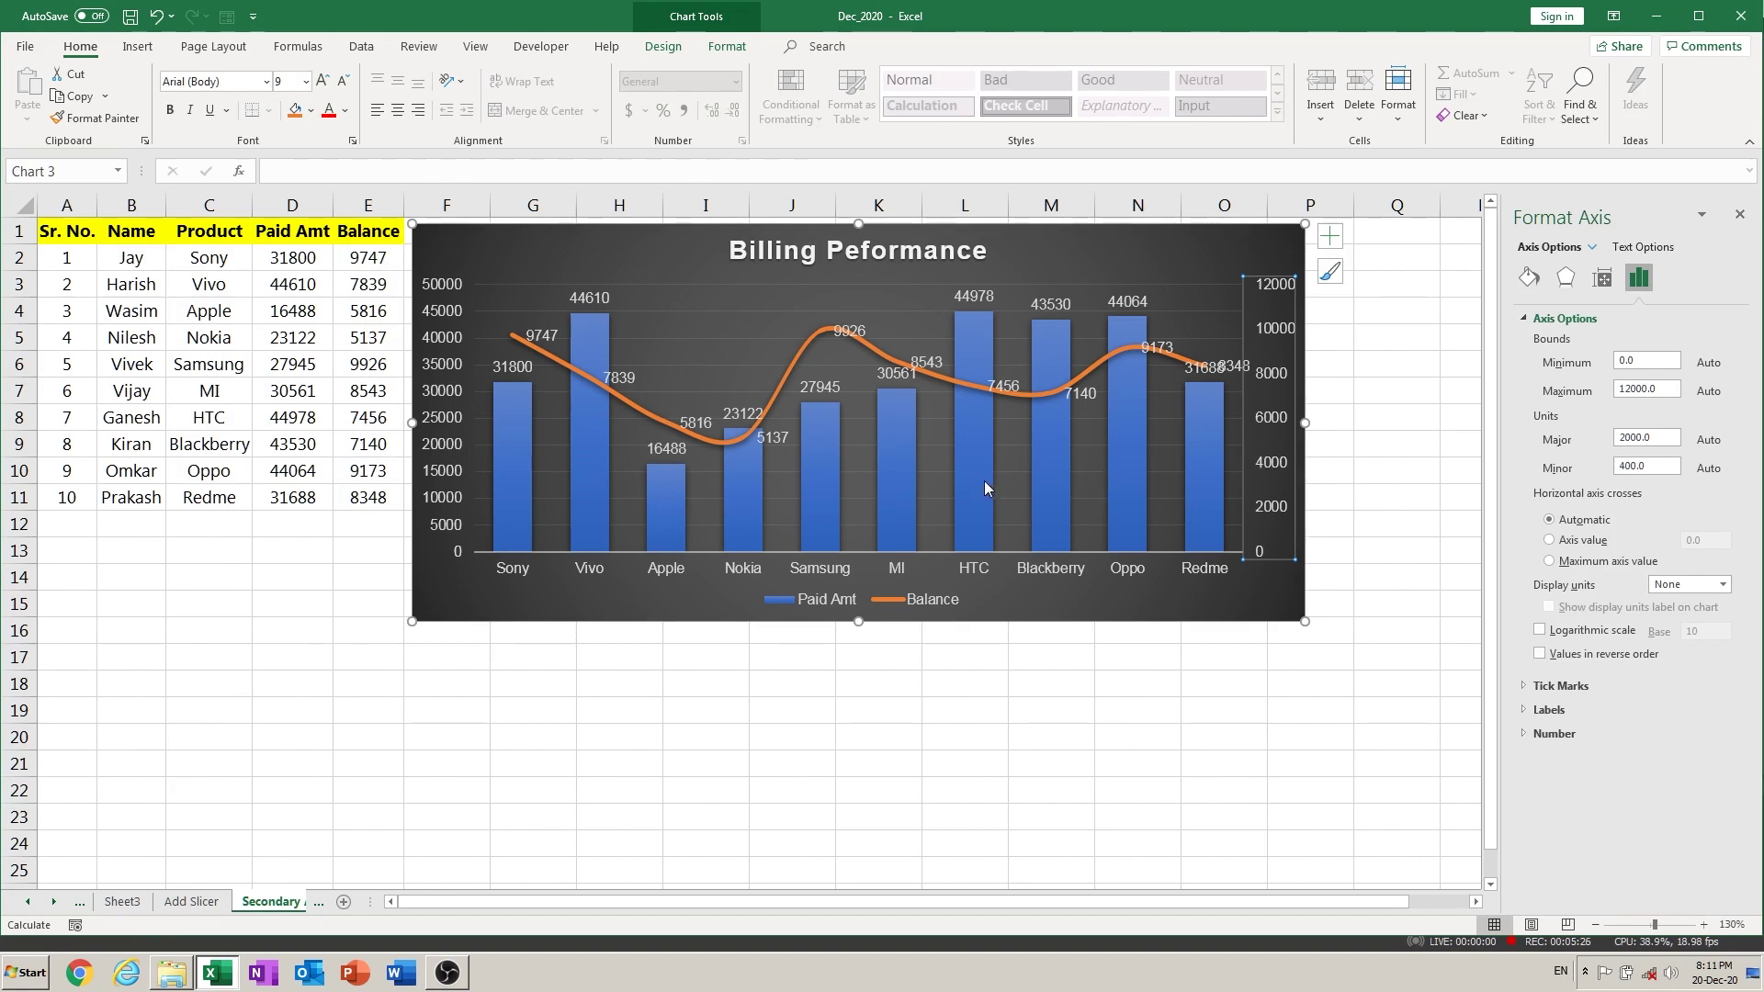
{"action": "left_click", "coordinate": [860, 716]}
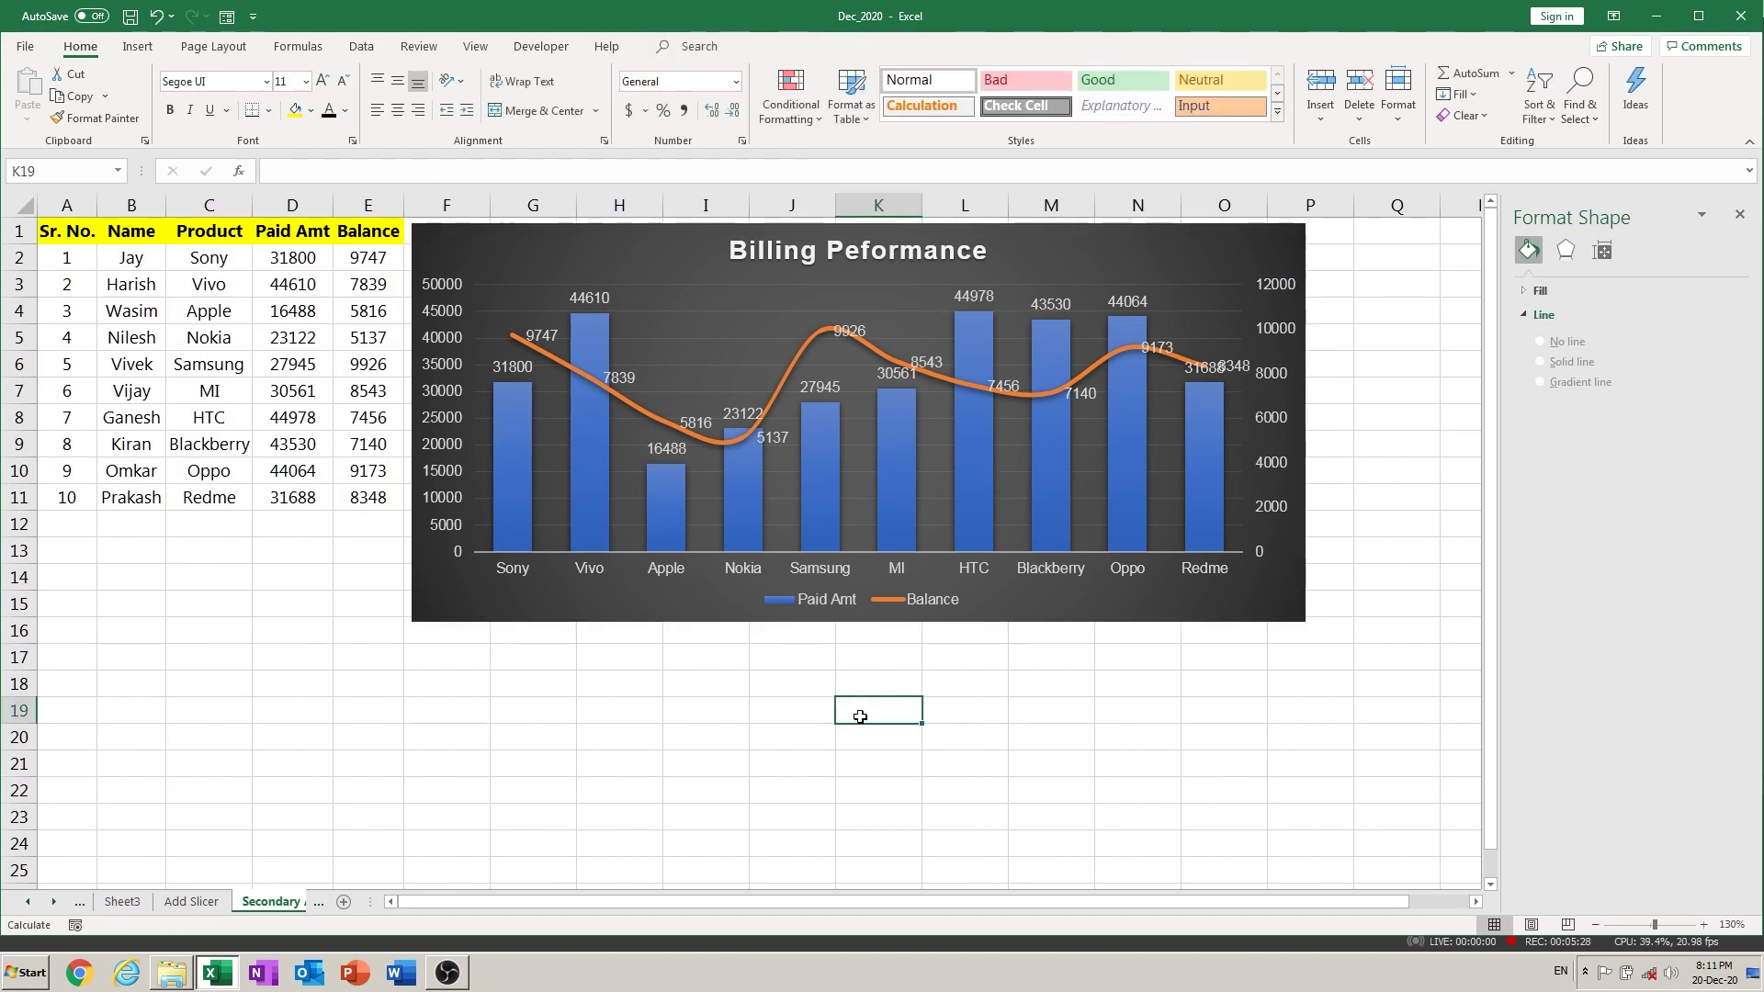
Fill Balance cells E2:E11 with =RANDBETWEEN(500,1000) in one entry.
{"action": "left_click", "coordinate": [377, 260]}
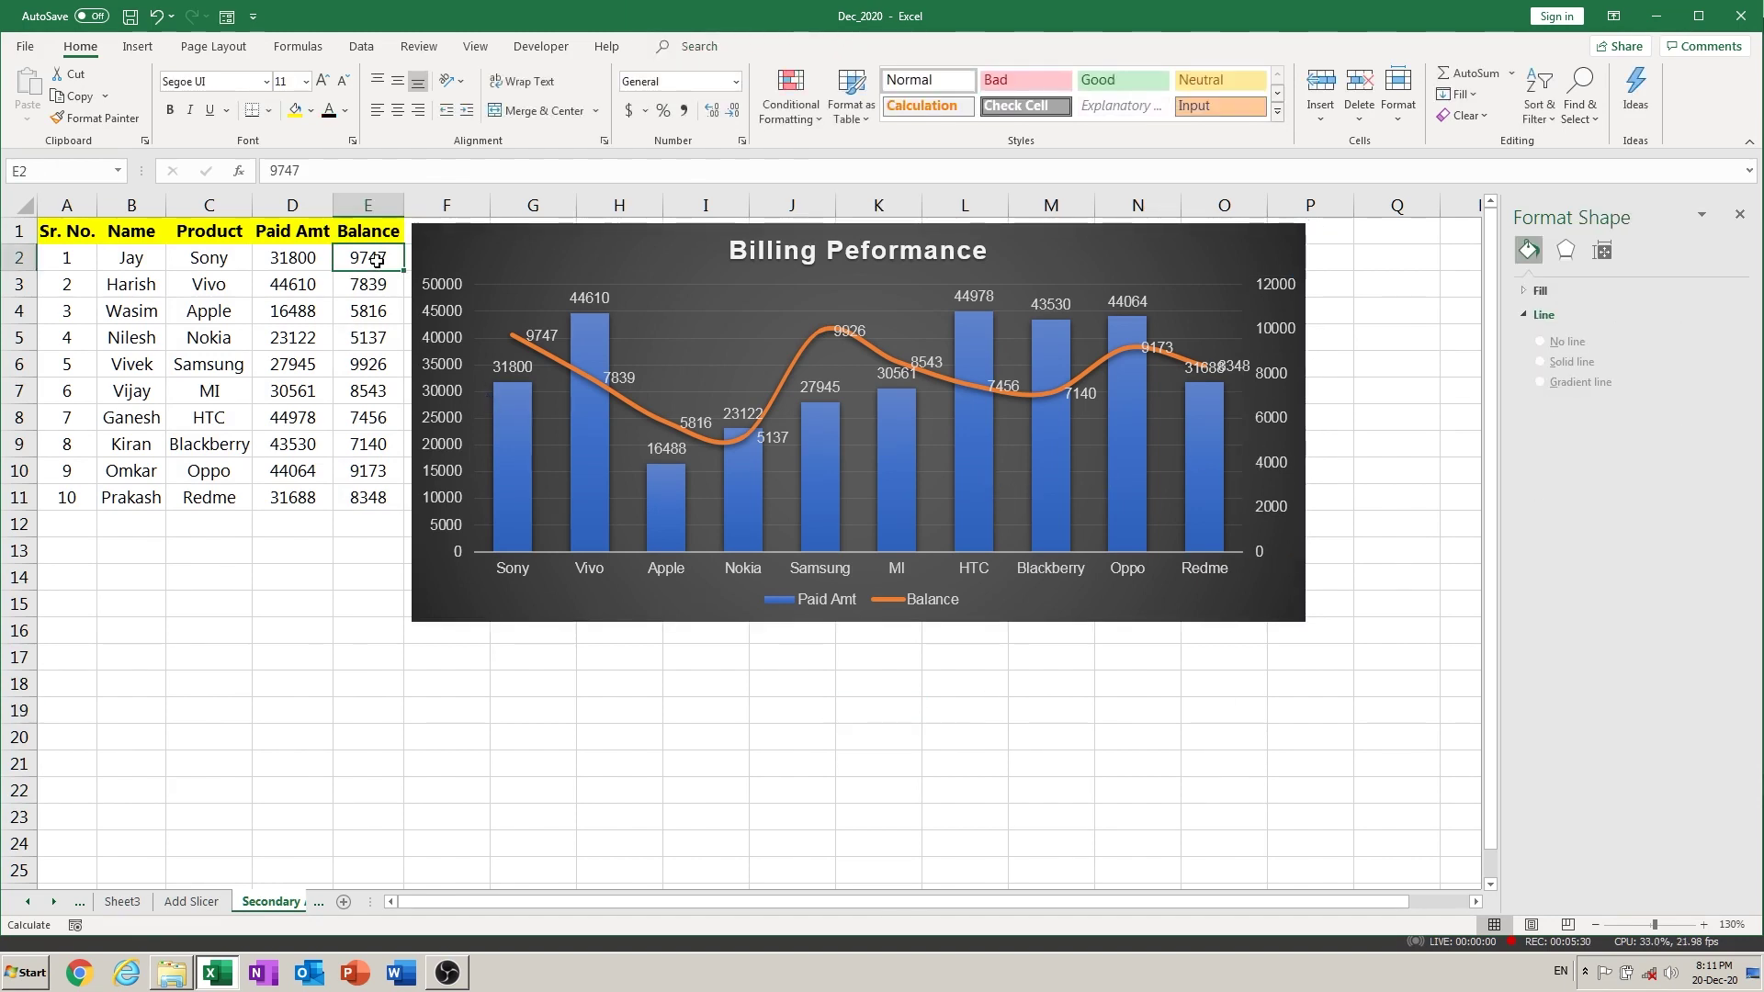
{"action": "key", "text": "ctrl+shift+Down"}
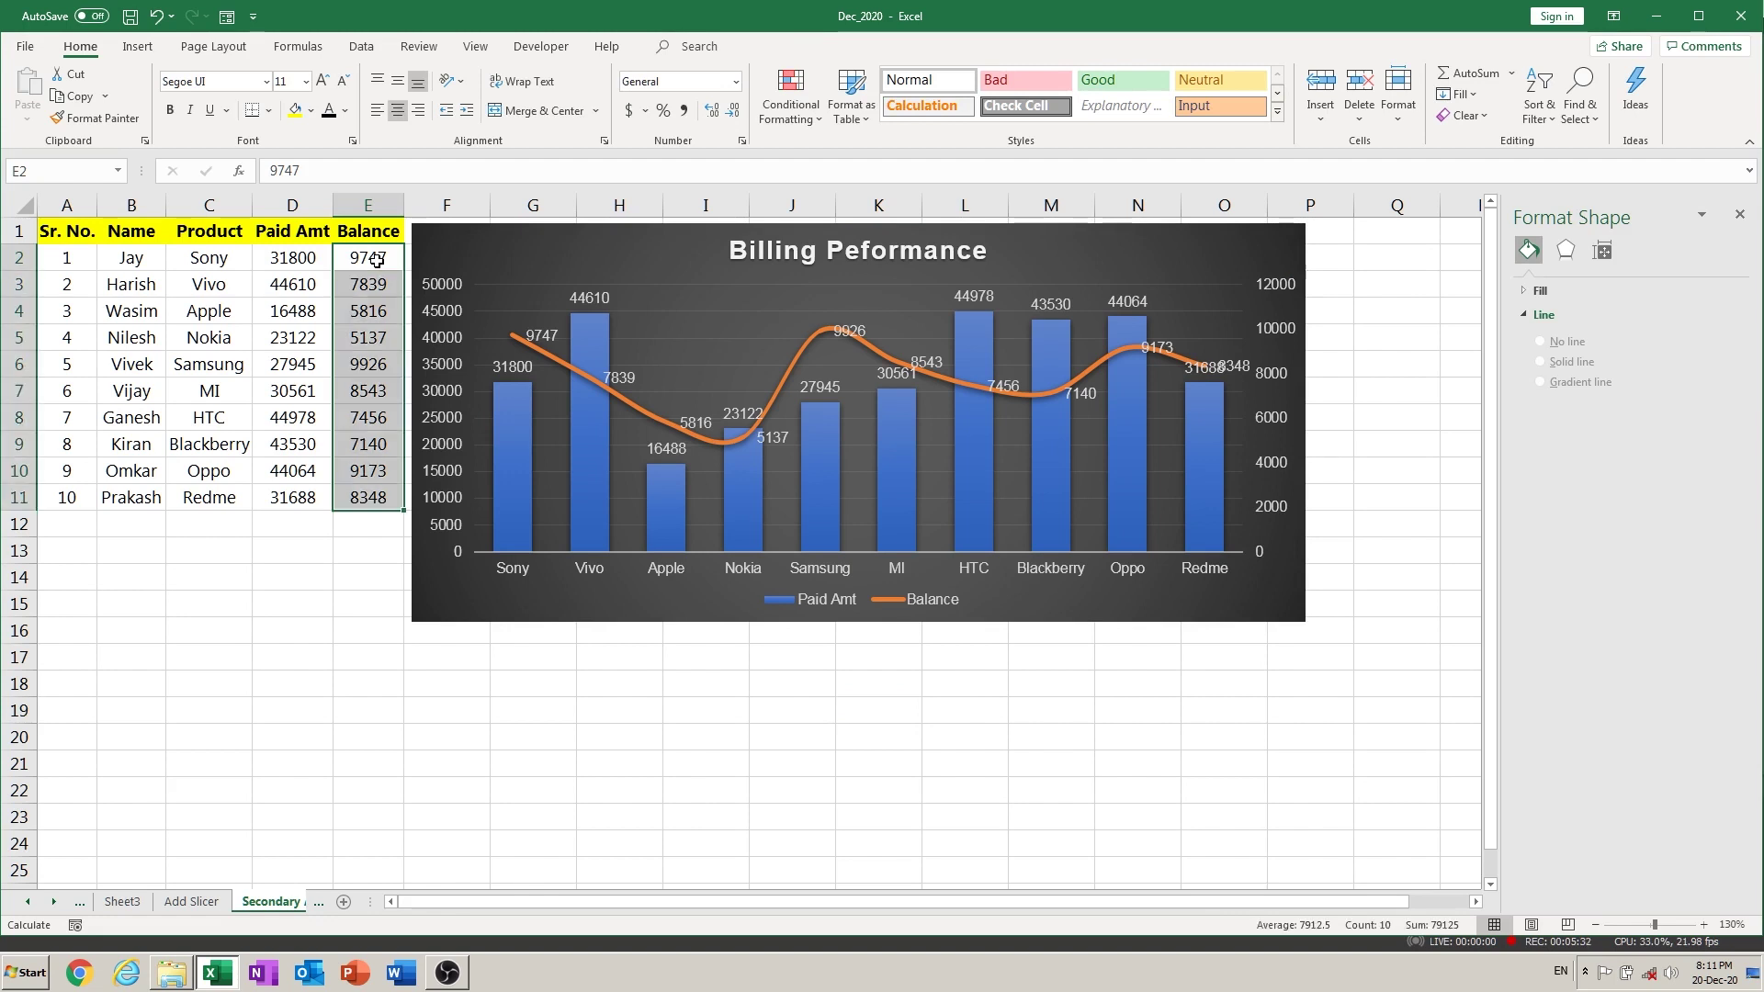
{"action": "type", "text": "=ran"}
{"action": "key", "text": "Down"}
{"action": "key", "text": "Down"}
{"action": "key", "text": "Tab"}
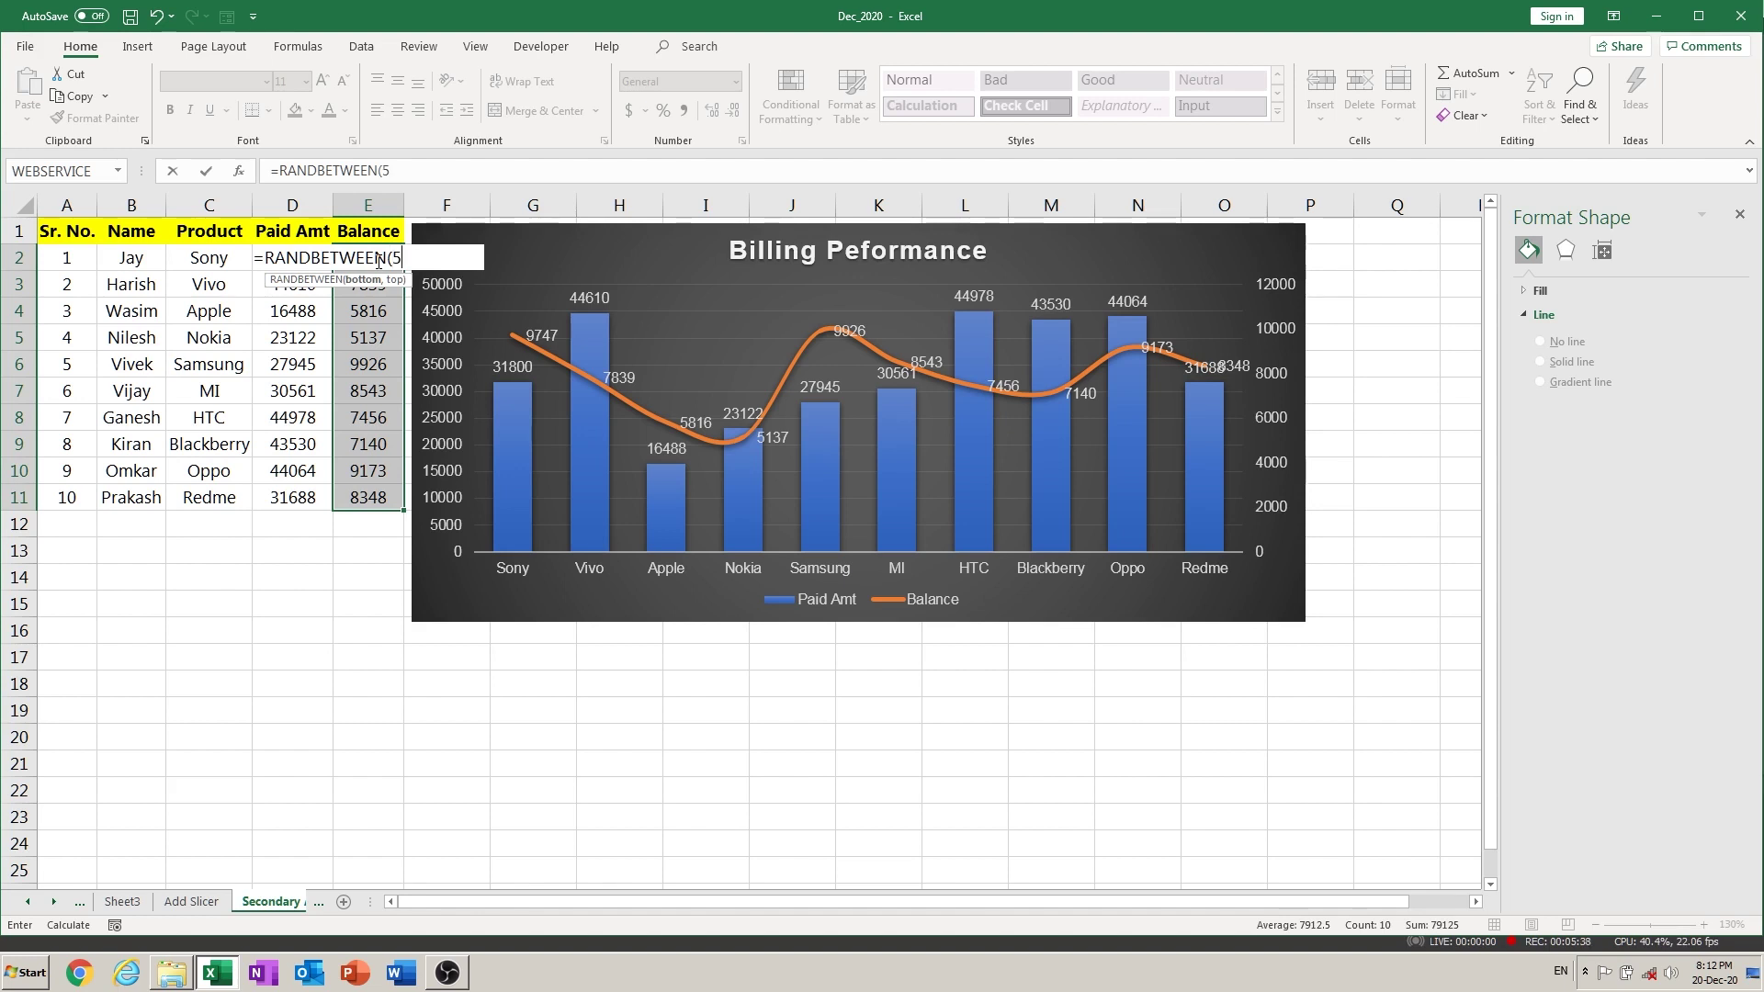
{"action": "type", "text": "00"}
{"action": "type", "text": ",1000"}
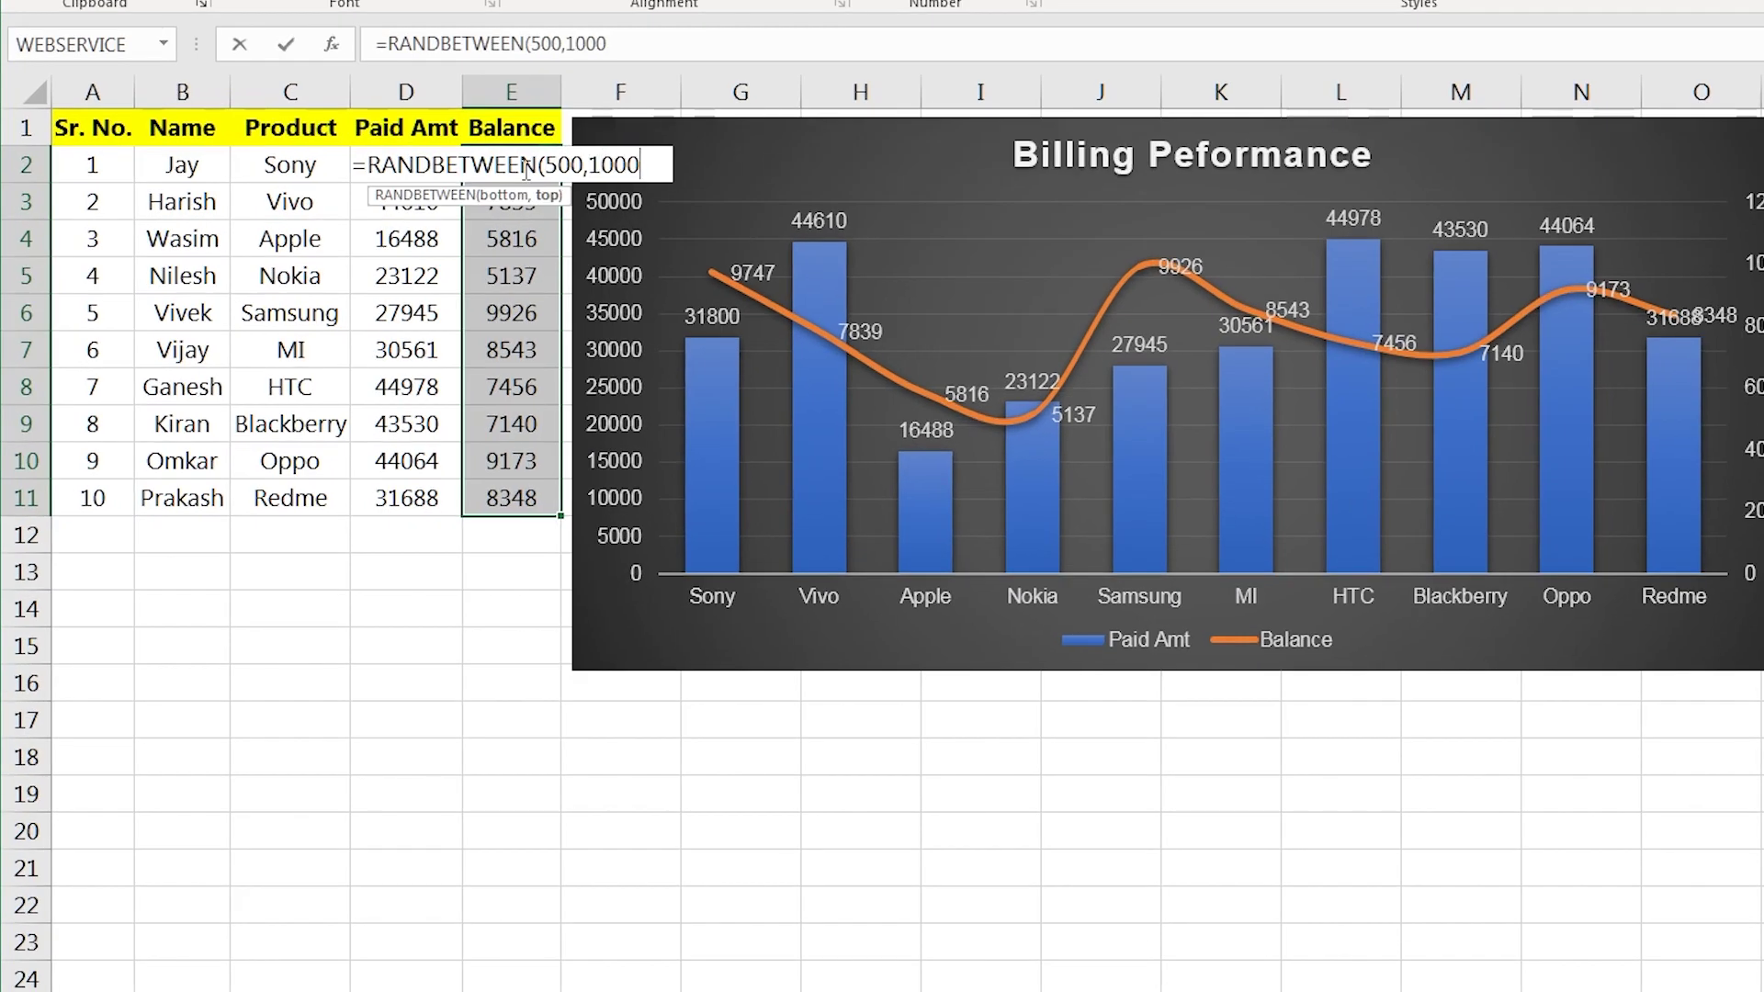
{"action": "key", "text": "ctrl+Return"}
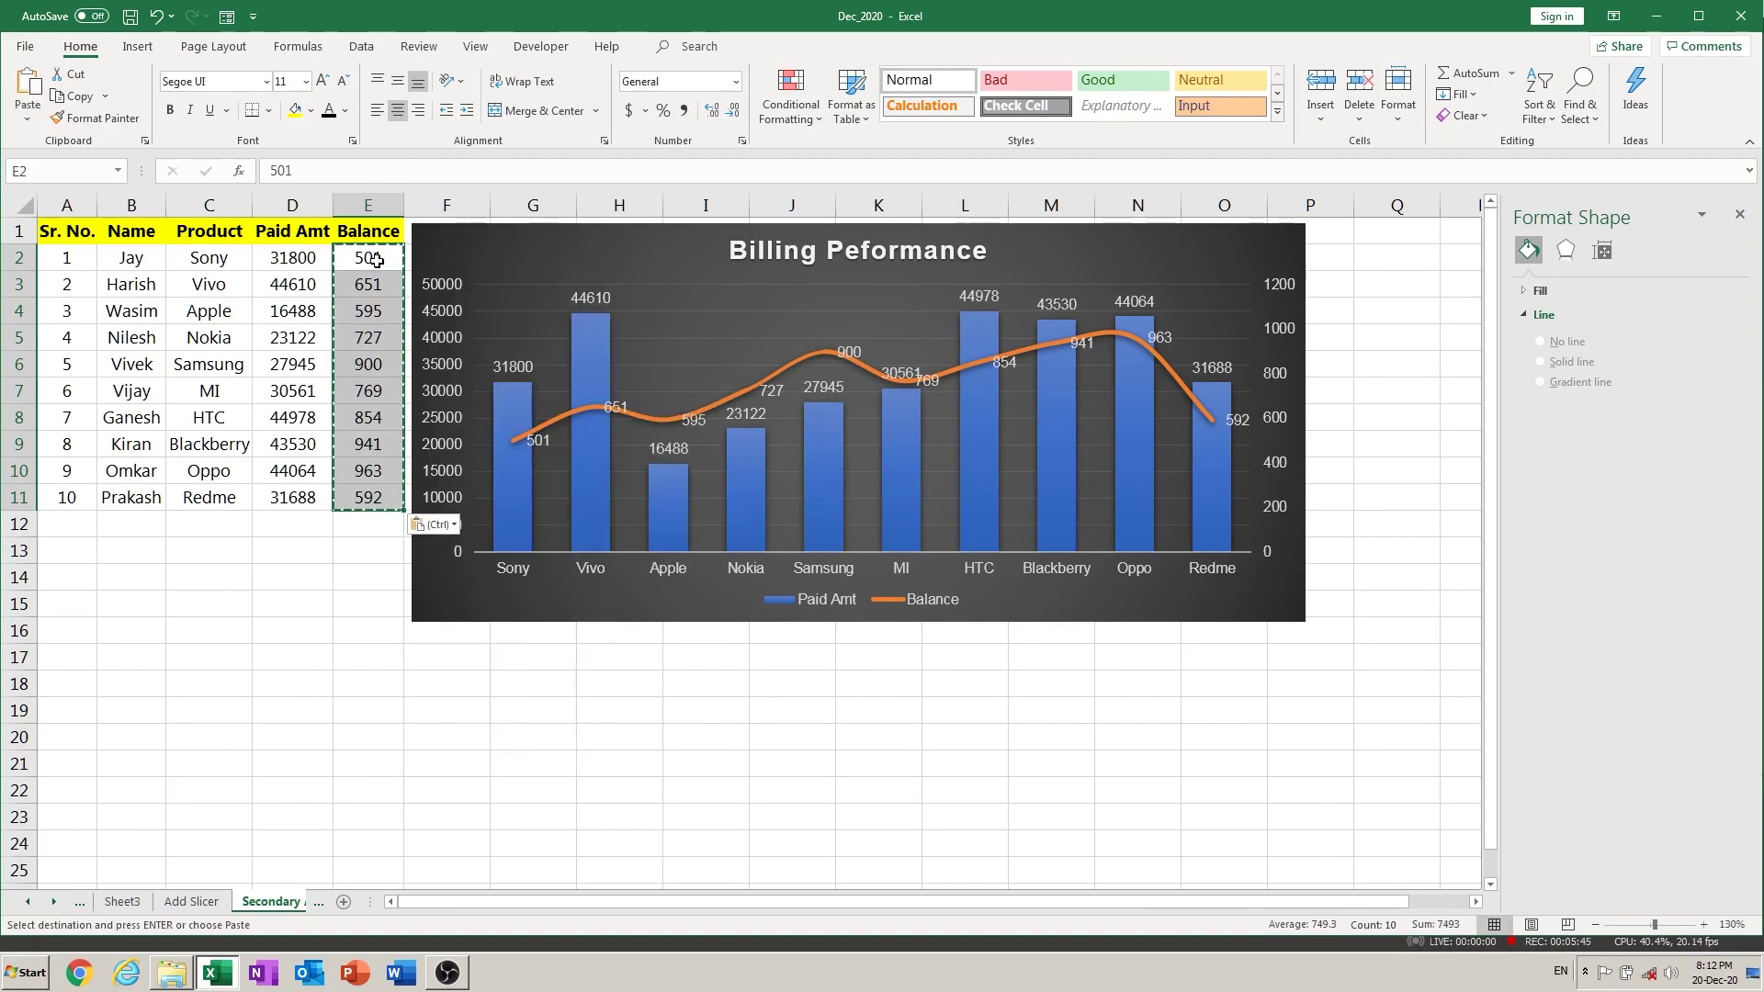
{"action": "key", "text": "Right"}
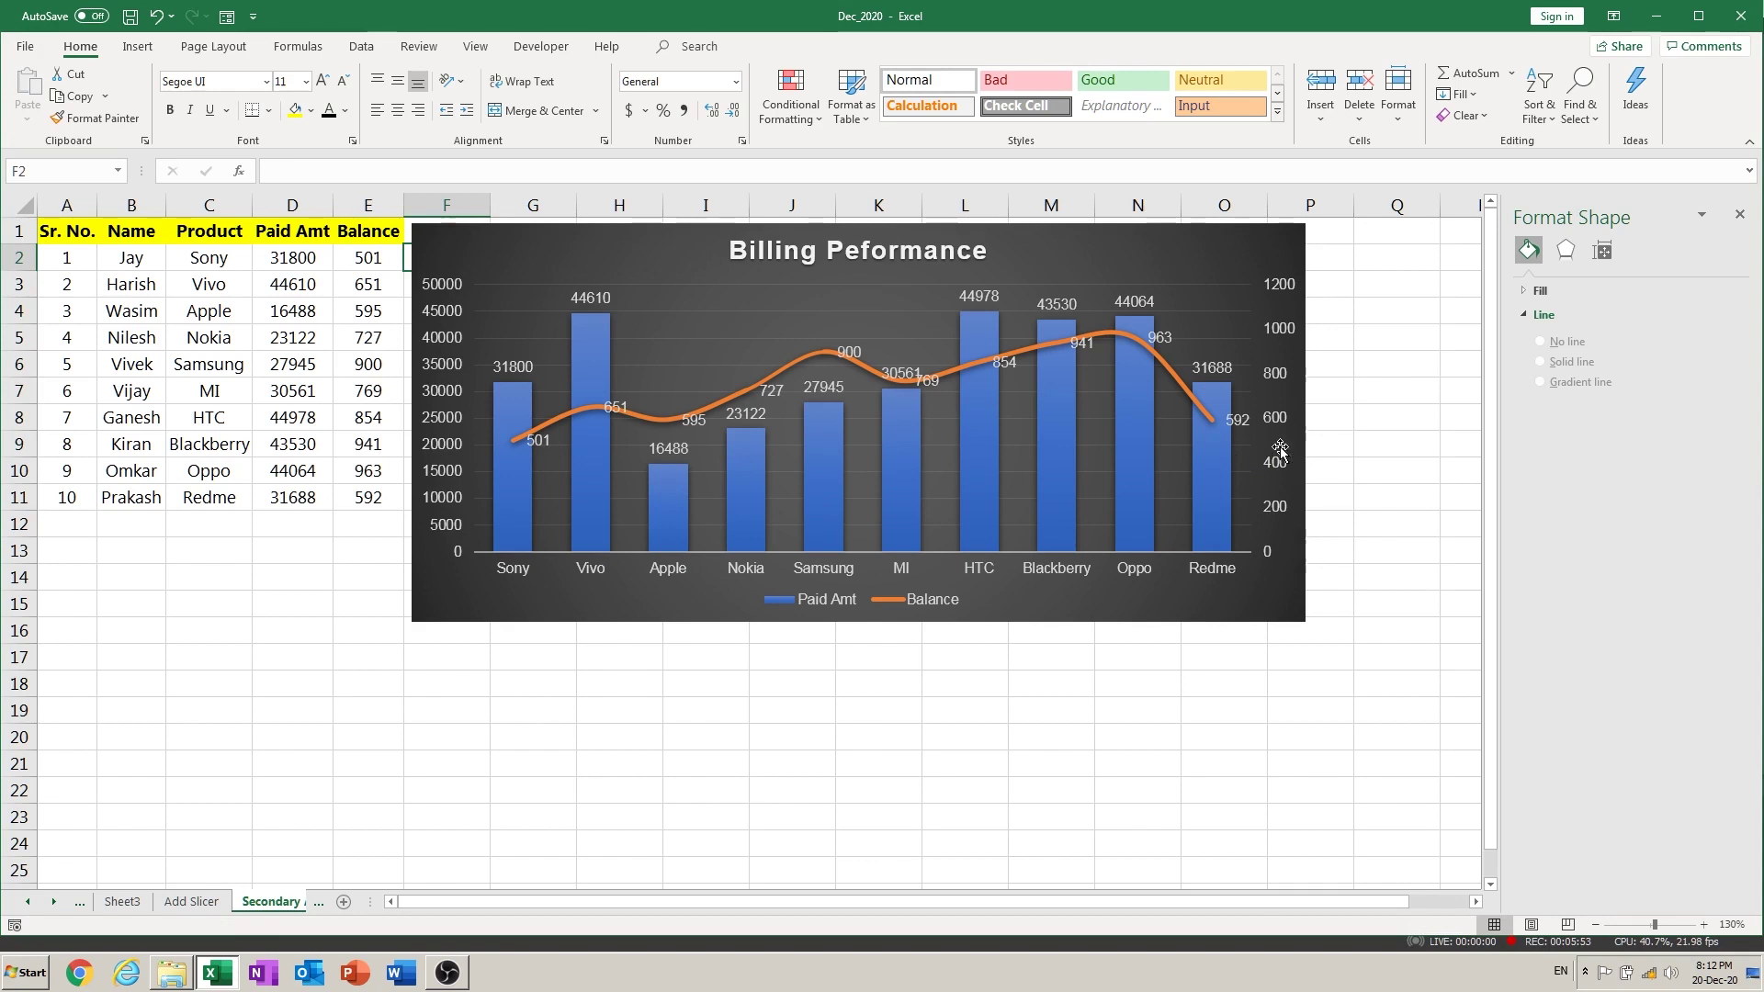
{"action": "left_click", "coordinate": [1107, 738]}
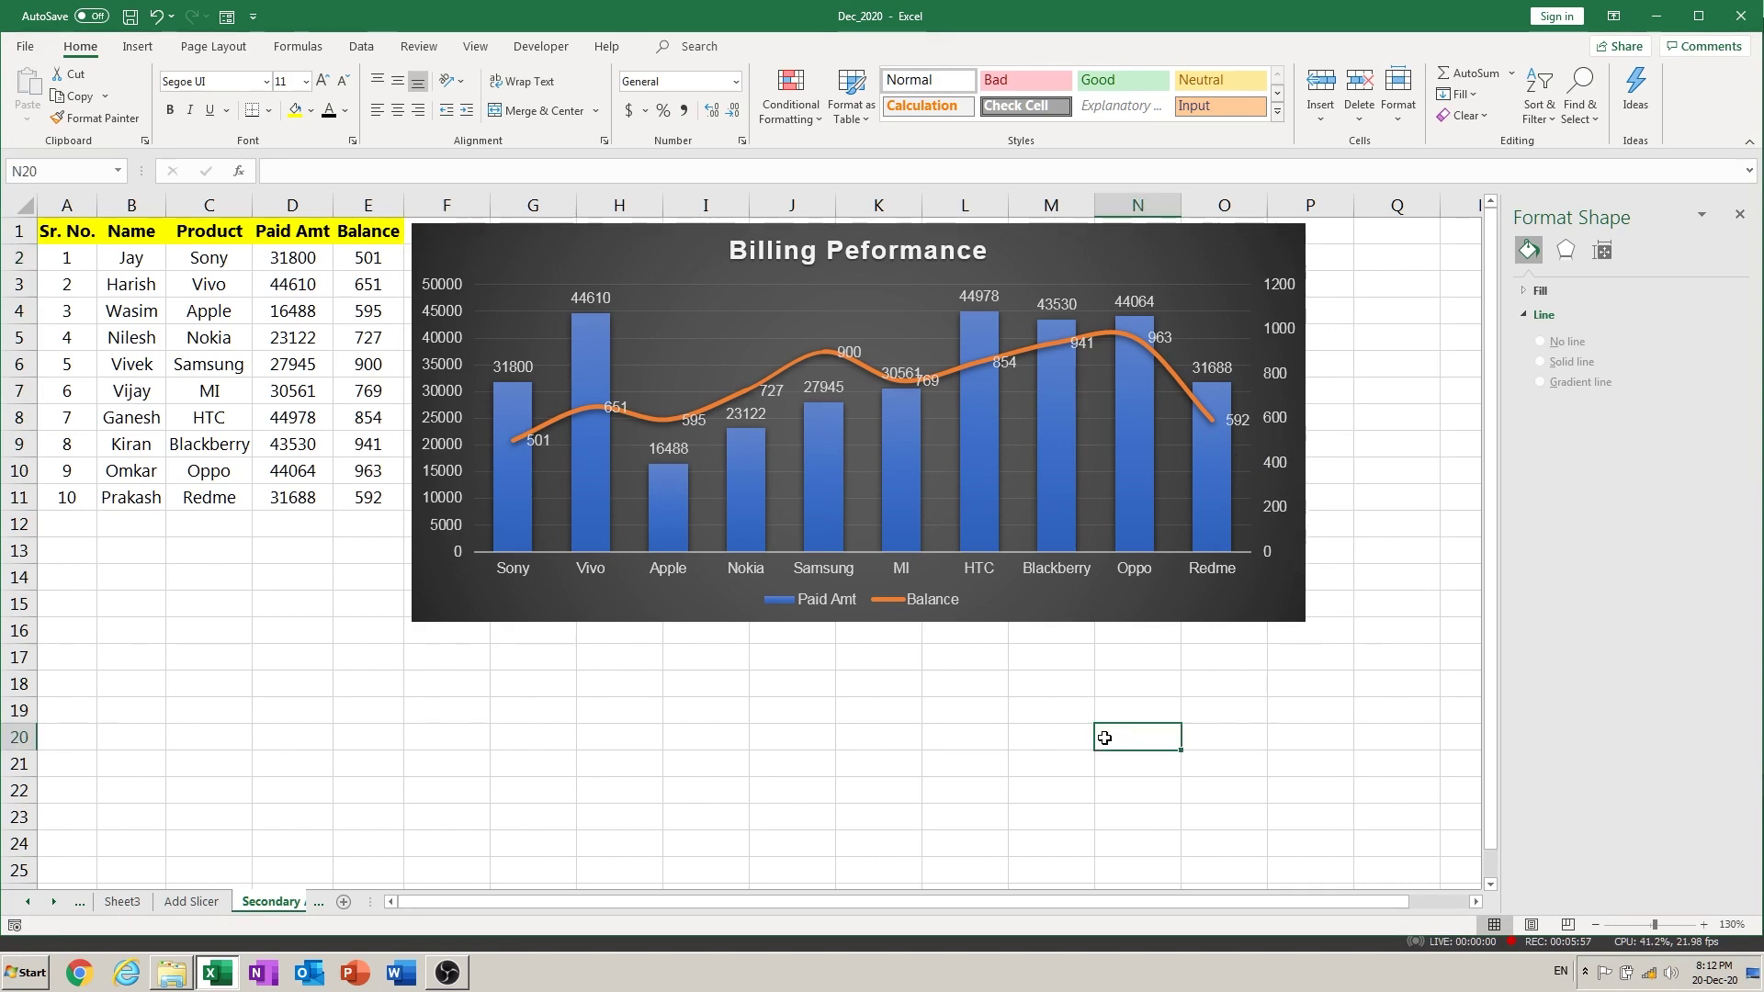